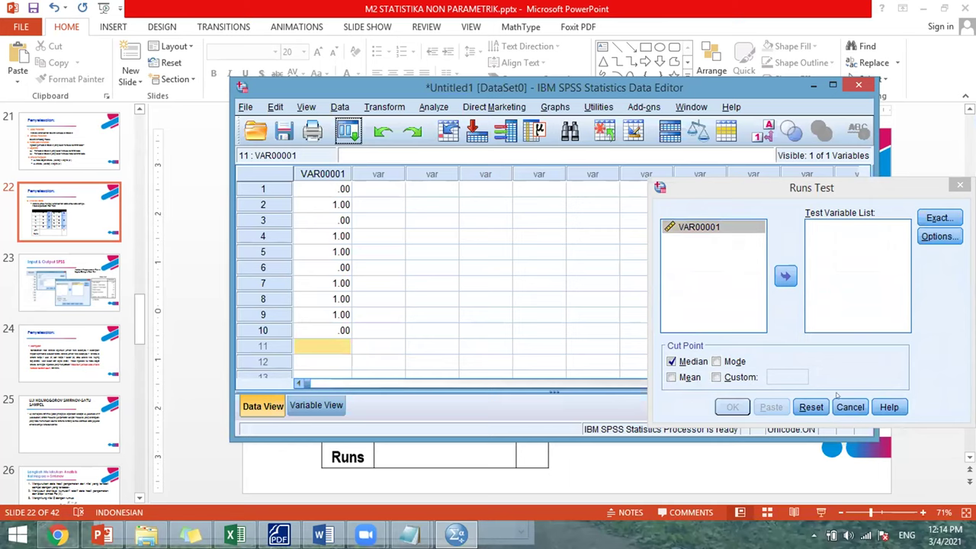
Step: Open the Runs Test help topic and run the test on VAR00001 with Median as the cut point
{"action": "left_click", "coordinate": [891, 408]}
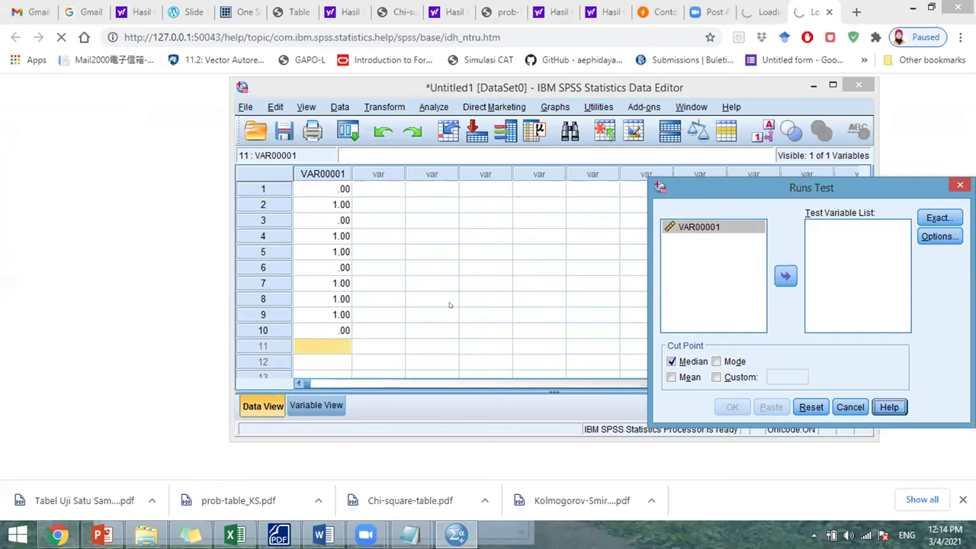
{"action": "key", "text": "space"}
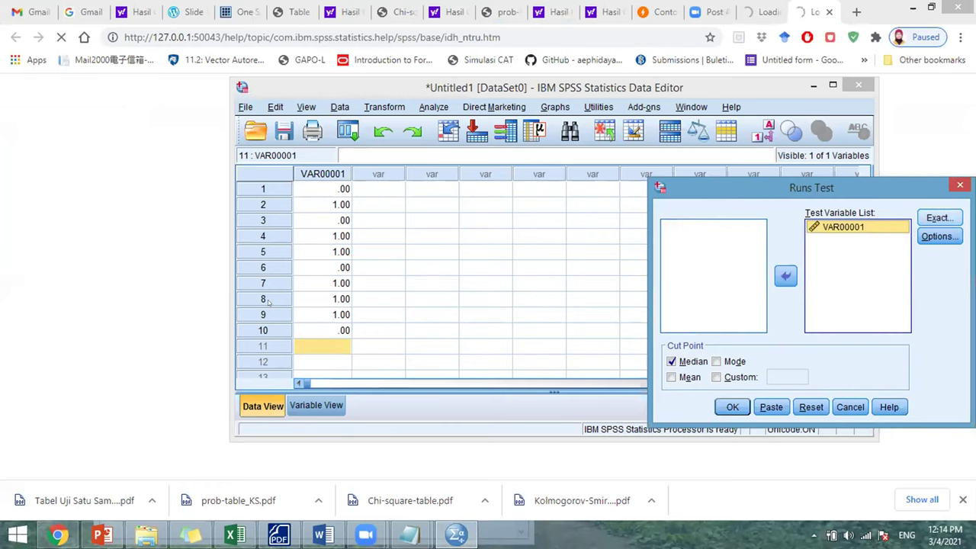
{"action": "key", "text": "Return"}
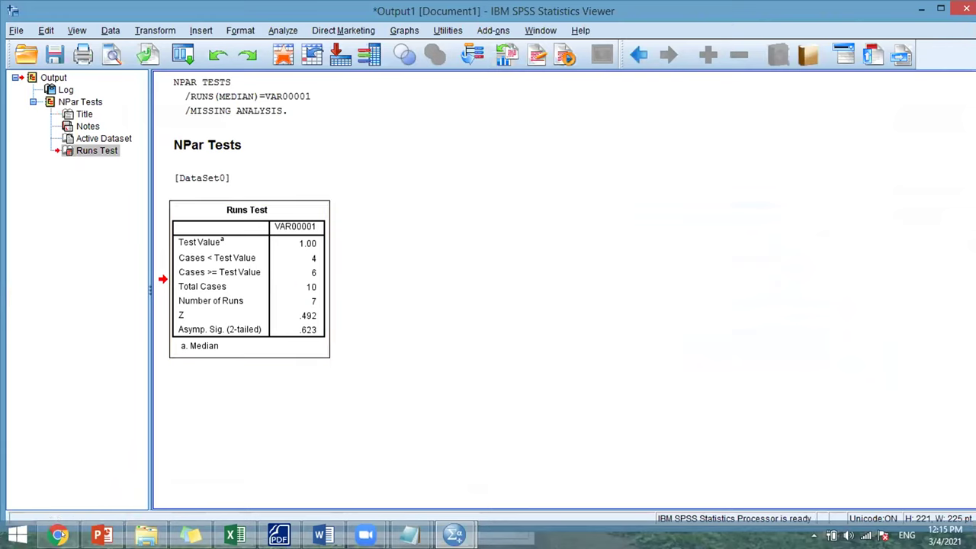
Step: Switch to Chrome, close the duplicate Runs Test help tab and reload the remaining help page
{"action": "mouse_move", "coordinate": [58, 535]}
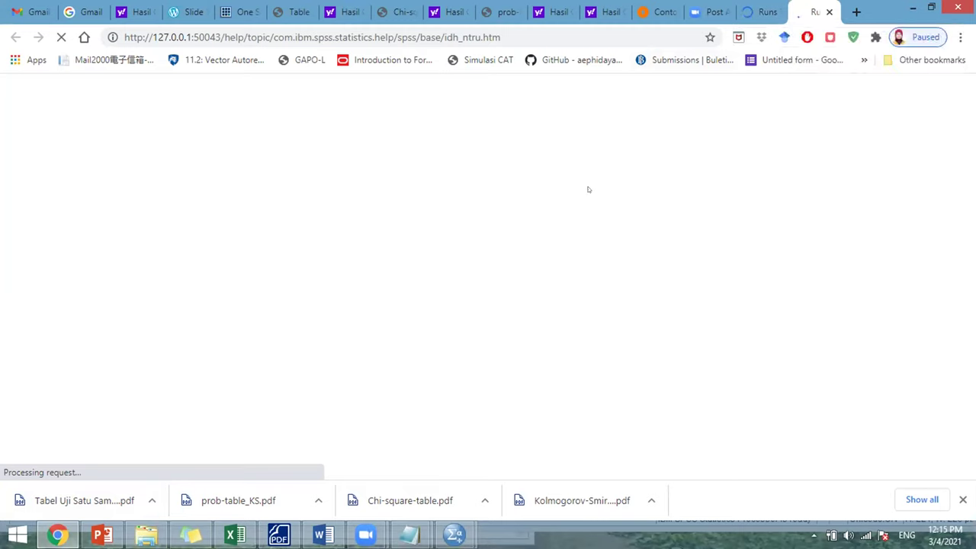
{"action": "left_click", "coordinate": [766, 9]}
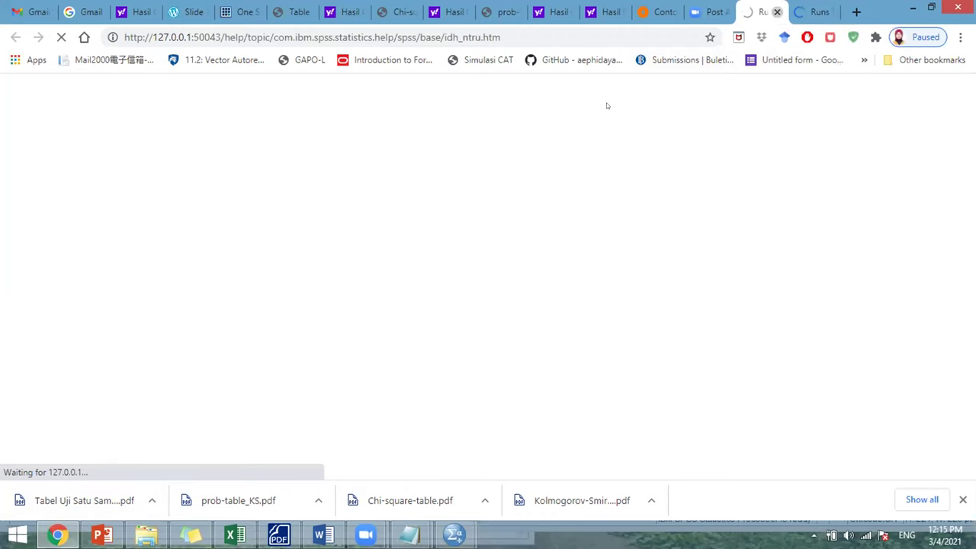
{"action": "key", "text": "ctrl+w"}
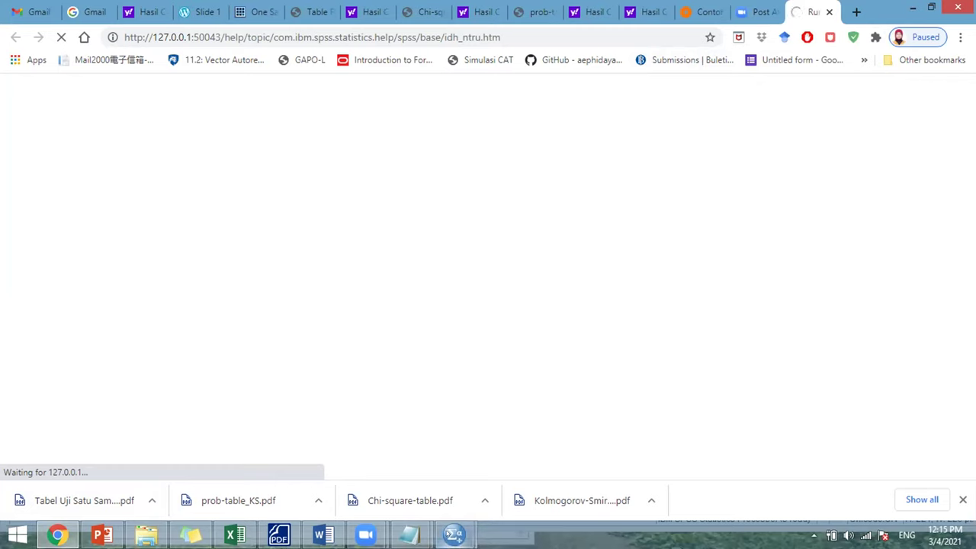
{"action": "mouse_move", "coordinate": [453, 534]}
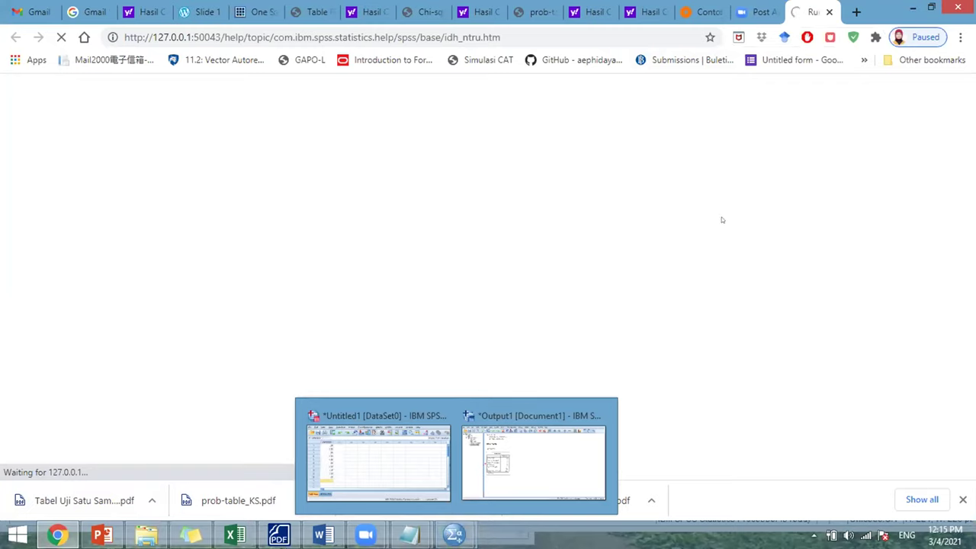
{"action": "left_click", "coordinate": [494, 37]}
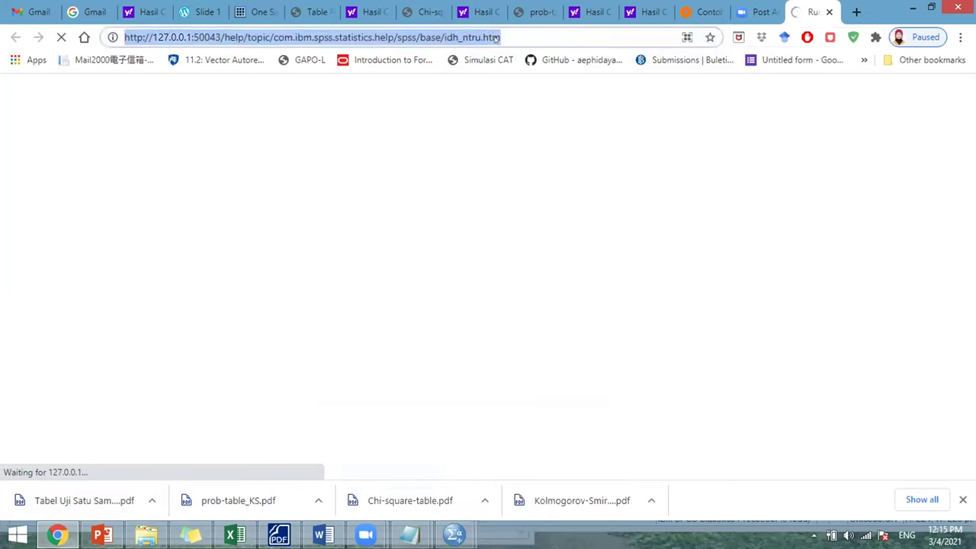
{"action": "key", "text": "Return"}
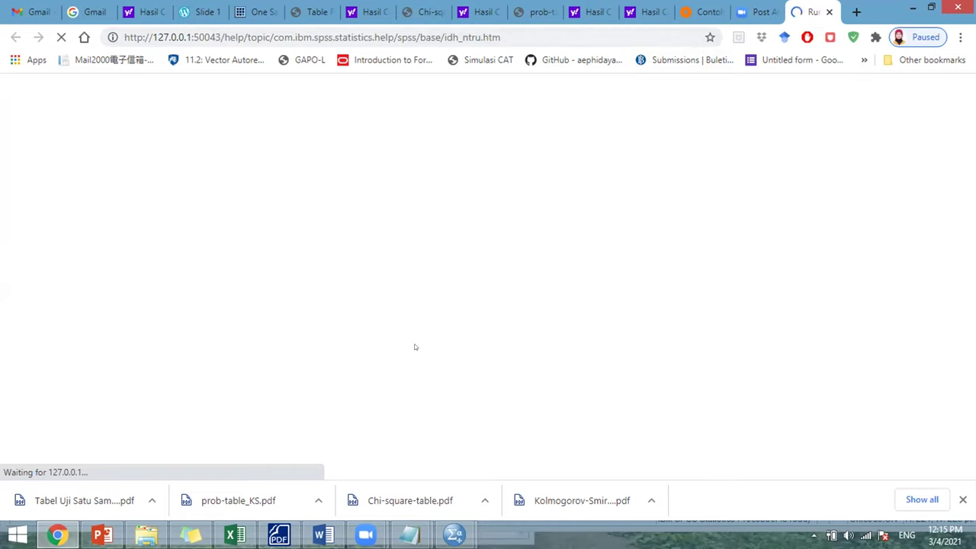
Step: Switch back to the SPSS output and rerun the Runs Test on VAR00001 with Mean as the only cut point
{"action": "mouse_move", "coordinate": [366, 535]}
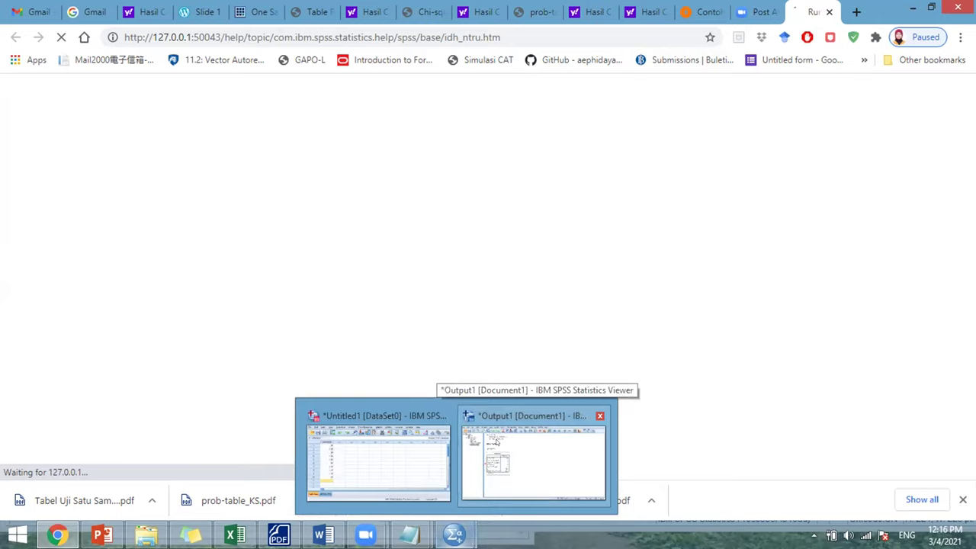
{"action": "left_click", "coordinate": [470, 450]}
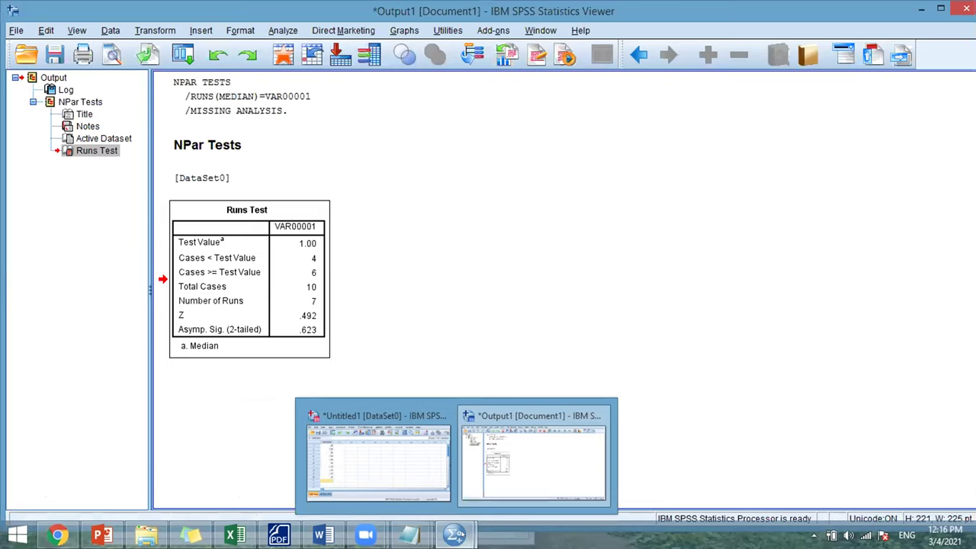
{"action": "left_click", "coordinate": [471, 267]}
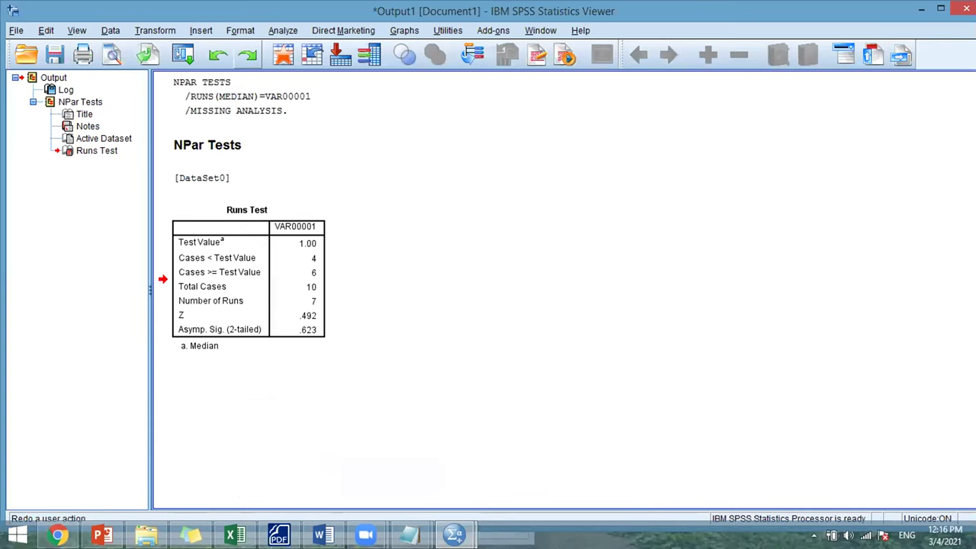
{"action": "left_click", "coordinate": [183, 55]}
{"action": "key", "text": "Up"}
{"action": "key", "text": "Up"}
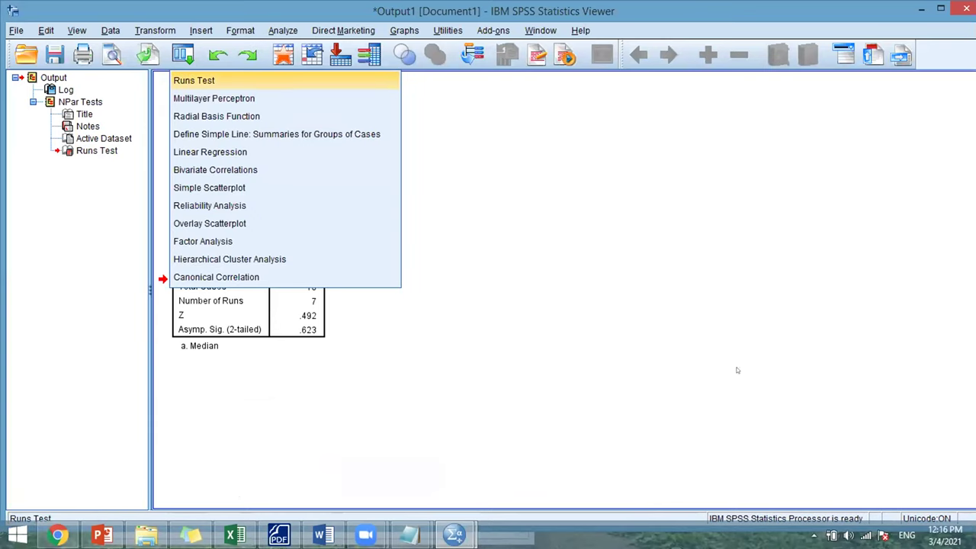
{"action": "key", "text": "Return"}
{"action": "left_click", "coordinate": [672, 377]}
{"action": "left_click", "coordinate": [671, 361]}
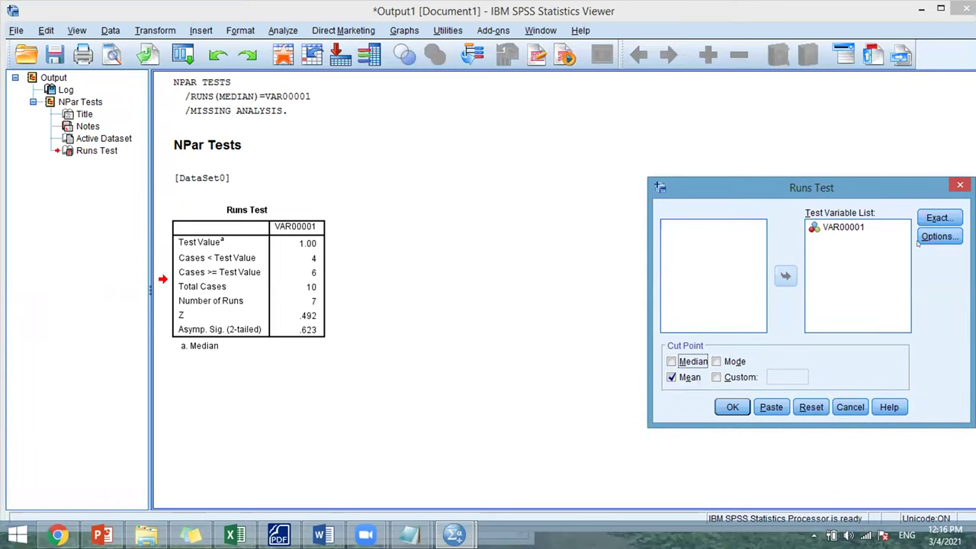
{"action": "left_click", "coordinate": [729, 406]}
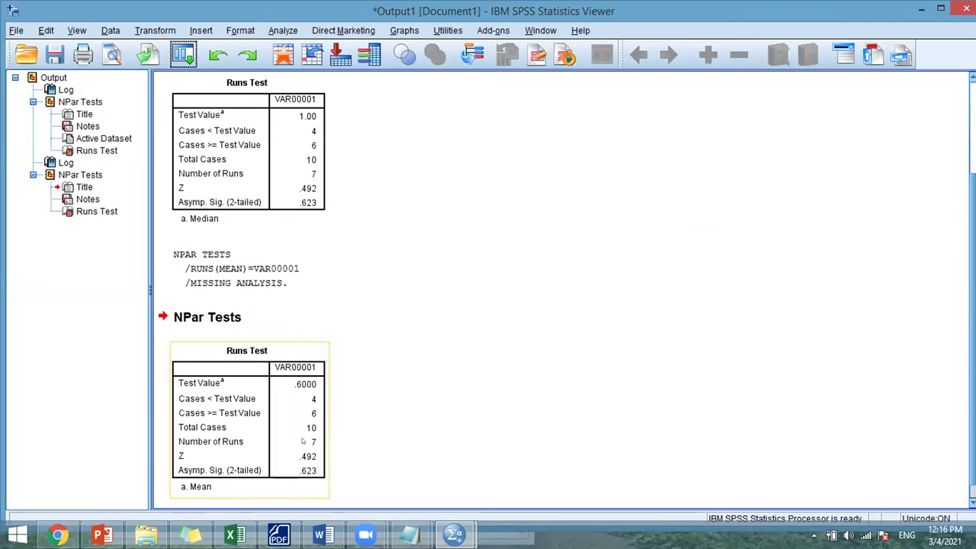
Step: Switch to Chrome and close the Zoom tab beside the SPSS help page
{"action": "left_click", "coordinate": [446, 349]}
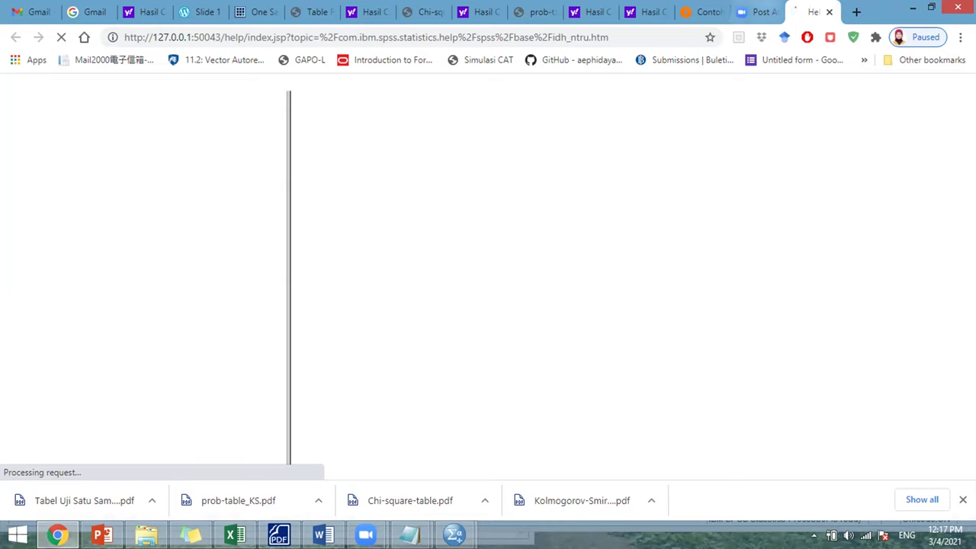
{"action": "left_click", "coordinate": [759, 11]}
{"action": "left_click", "coordinate": [775, 12]}
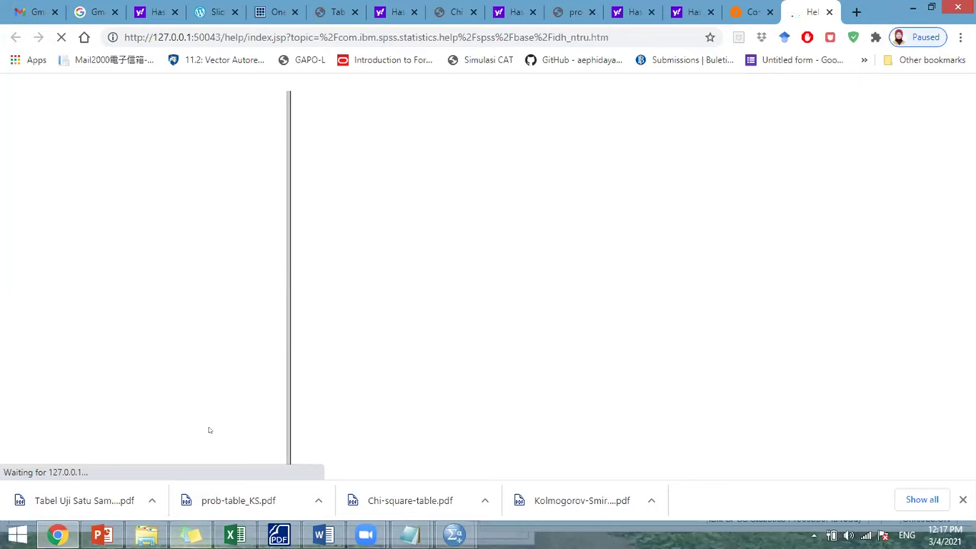
Step: Switch to the PowerPoint presentation and examine the Runs Test table on slide 23, "Input & Output SPSS"
{"action": "mouse_move", "coordinate": [102, 534]}
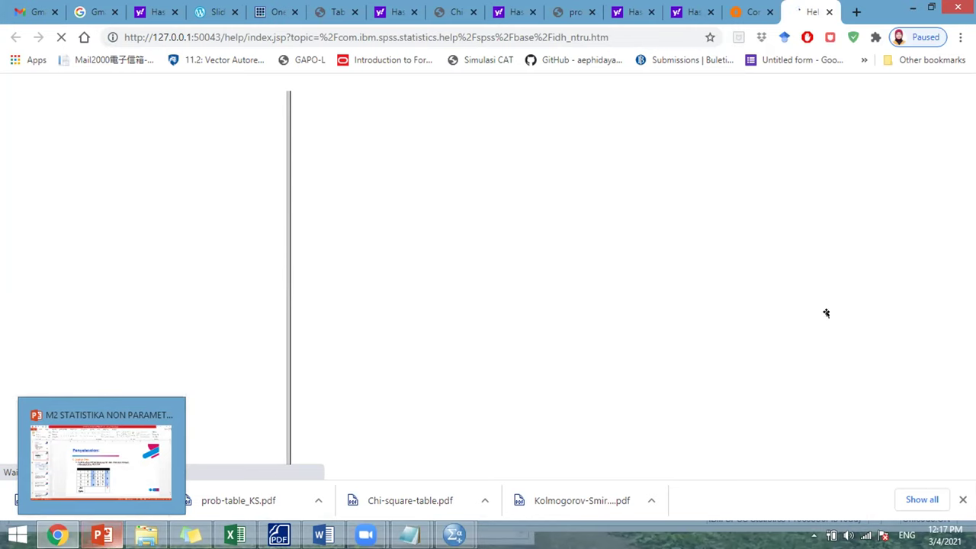
{"action": "key", "text": "alt+Tab"}
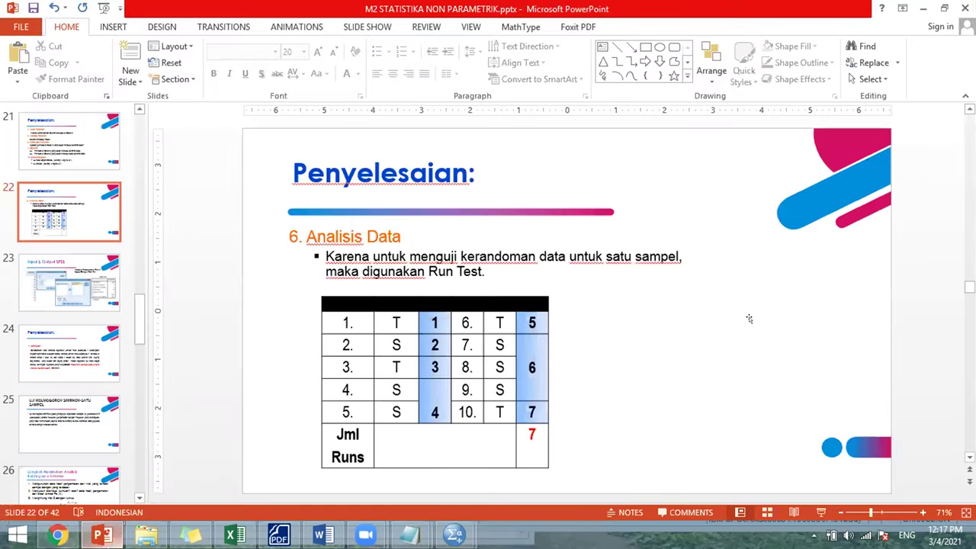
{"action": "scroll", "coordinate": [736, 344], "scroll_direction": "down", "scroll_amount": 1}
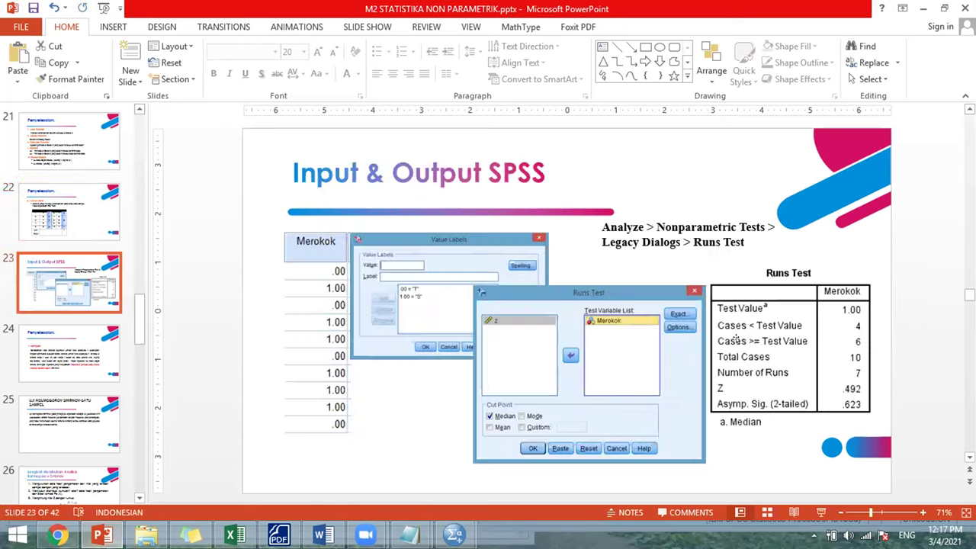
{"action": "left_click", "coordinate": [804, 326]}
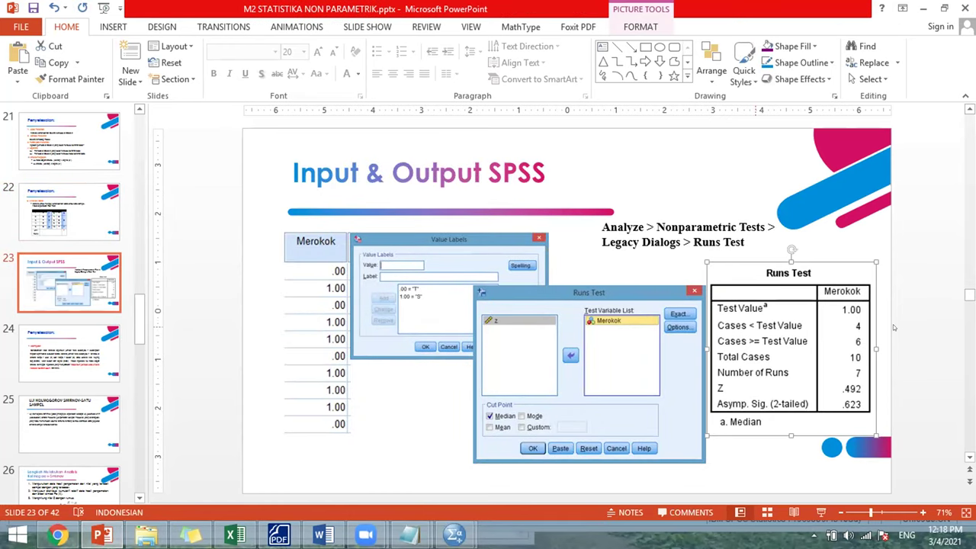
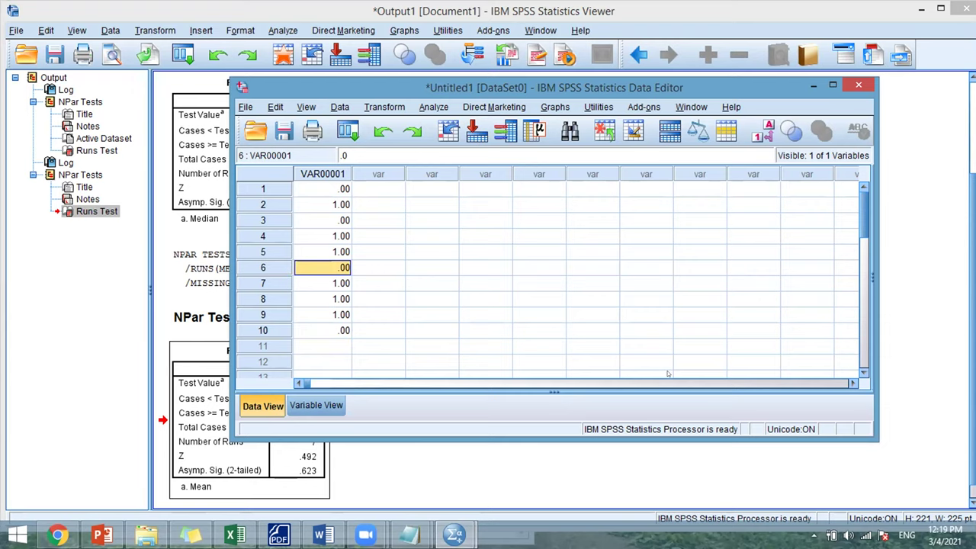
Step: In the SPSS Data Editor, fill rows 1 to 10 of a new second variable with 1, 2, 1, 2, 2, 1, 2, 2, 2, 1
{"action": "key", "text": "ctrl+Home"}
{"action": "key", "text": "Right"}
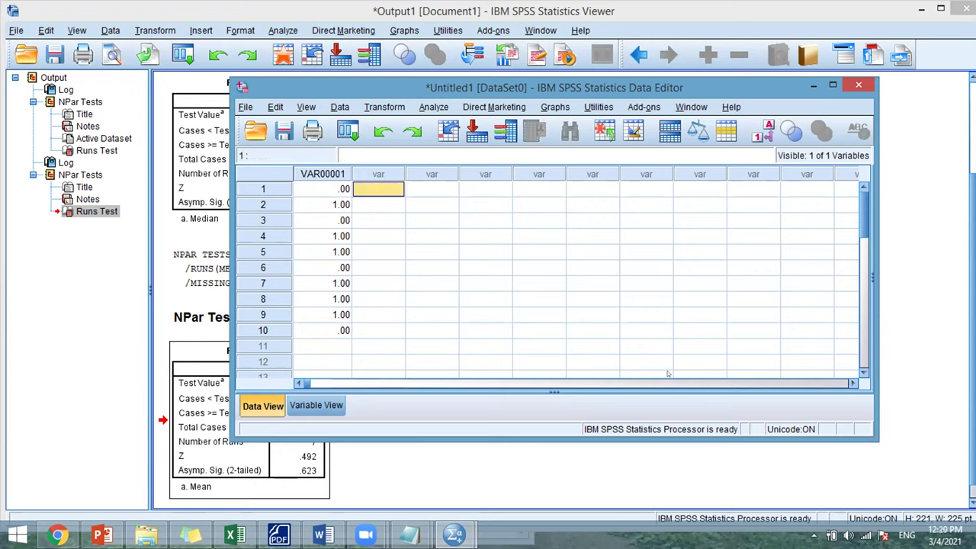
{"action": "type", "text": "1"}
{"action": "key", "text": "Return"}
{"action": "type", "text": "2"}
{"action": "key", "text": "Return"}
{"action": "type", "text": "1"}
{"action": "key", "text": "Return"}
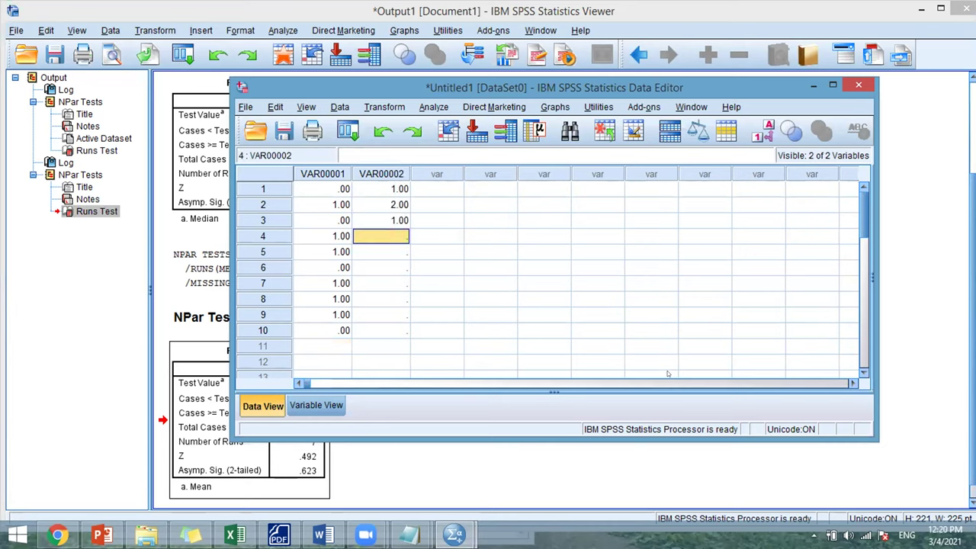
{"action": "type", "text": "2"}
{"action": "key", "text": "Return"}
{"action": "type", "text": "2"}
{"action": "key", "text": "Return"}
{"action": "type", "text": "1"}
{"action": "key", "text": "Return"}
{"action": "type", "text": "2"}
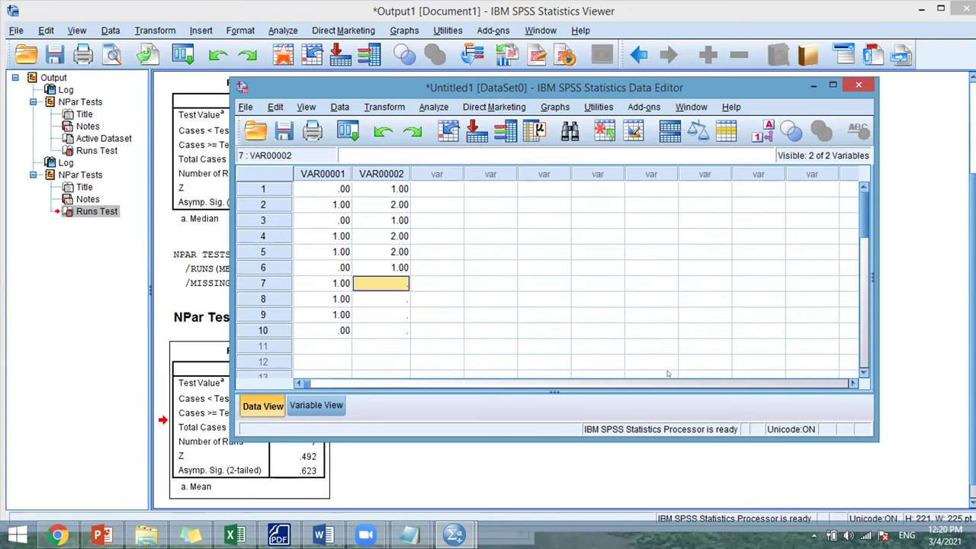
{"action": "key", "text": "Return"}
{"action": "type", "text": "2"}
{"action": "key", "text": "Return"}
{"action": "type", "text": "2"}
{"action": "key", "text": "Return"}
{"action": "type", "text": "1"}
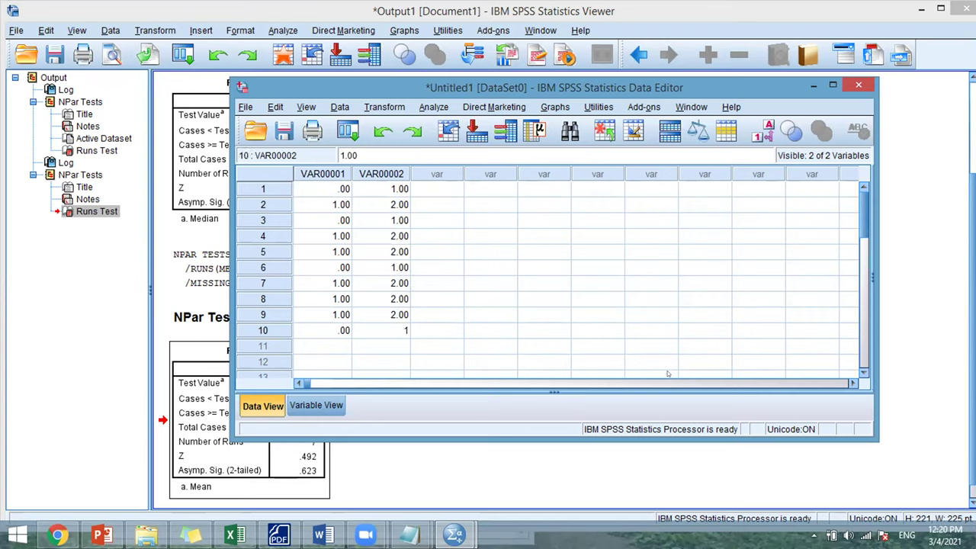
{"action": "key", "text": "Up"}
{"action": "key", "text": "Up"}
{"action": "key", "text": "Up"}
{"action": "key", "text": "Up"}
{"action": "key", "text": "Up"}
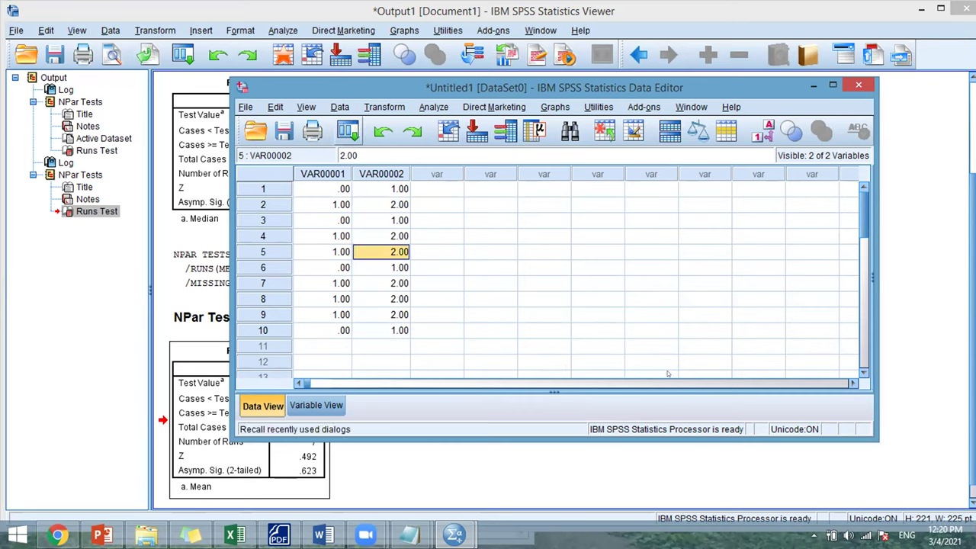
Step: Run the Runs Test on VAR00002 instead of VAR00001, with Median as the only cut point, and select its output table
{"action": "left_click", "coordinate": [348, 131]}
{"action": "key", "text": "Return"}
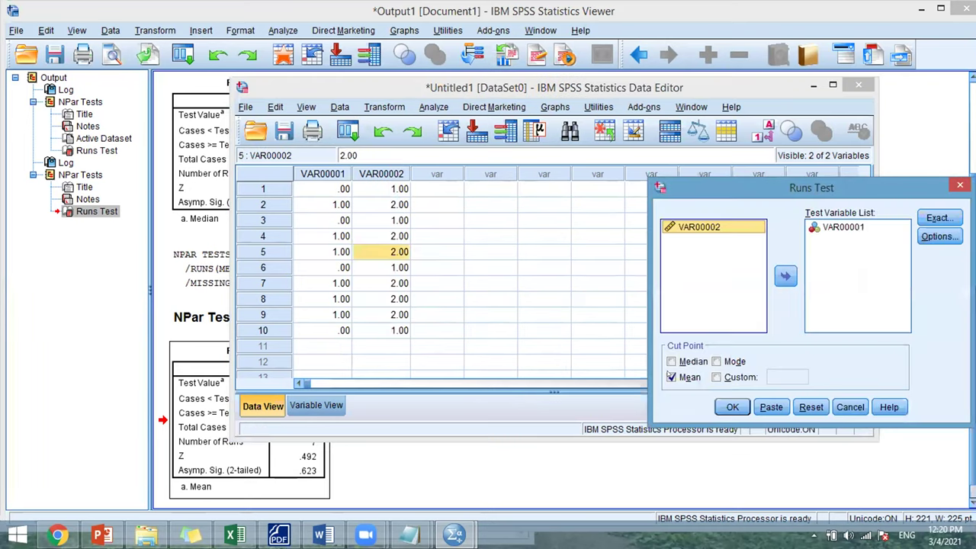
{"action": "left_click", "coordinate": [671, 361]}
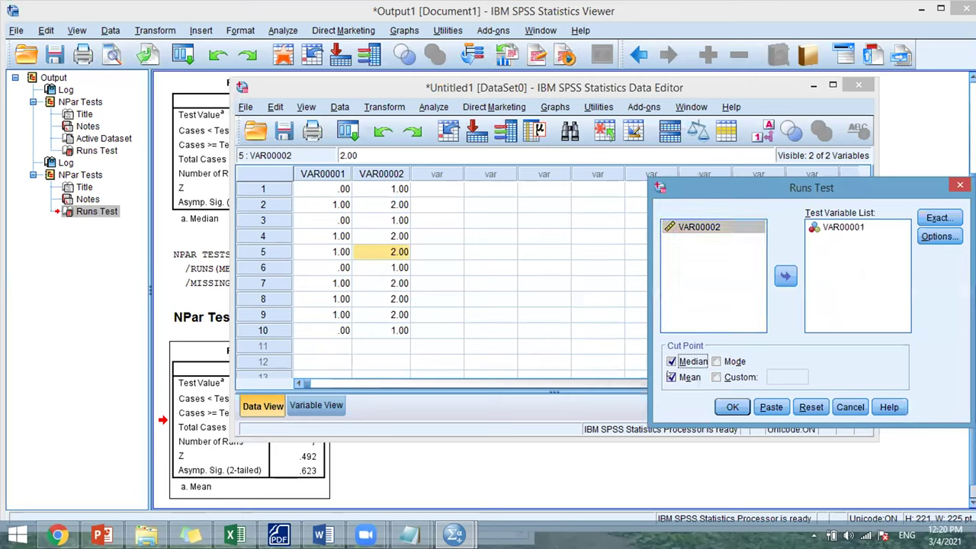
{"action": "left_click", "coordinate": [672, 376]}
{"action": "left_click", "coordinate": [825, 233]}
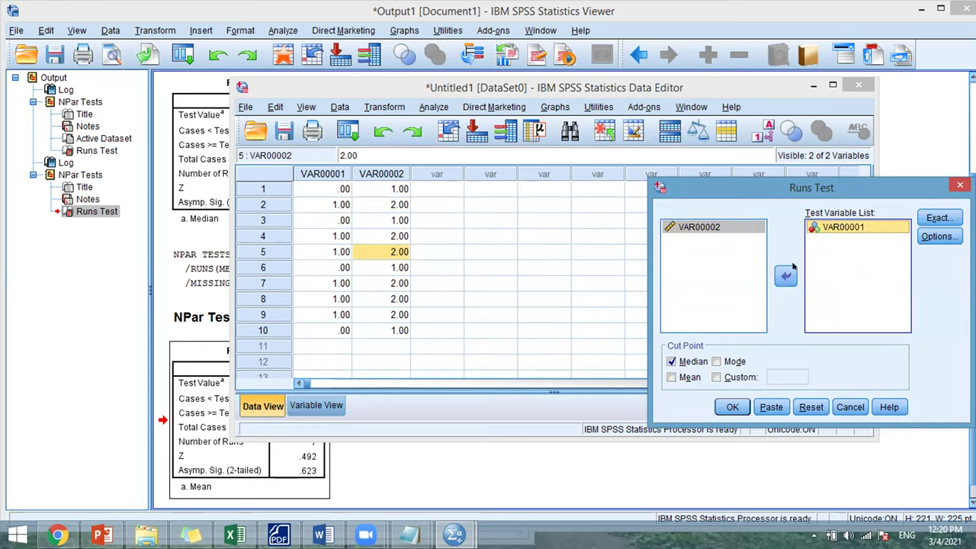
{"action": "left_click", "coordinate": [785, 275]}
{"action": "left_click", "coordinate": [711, 239]}
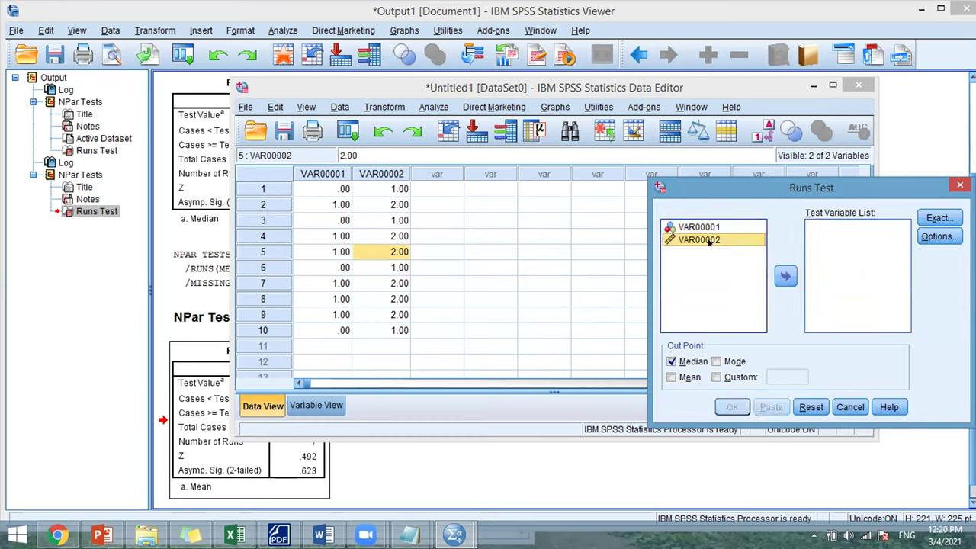
{"action": "left_click", "coordinate": [782, 275]}
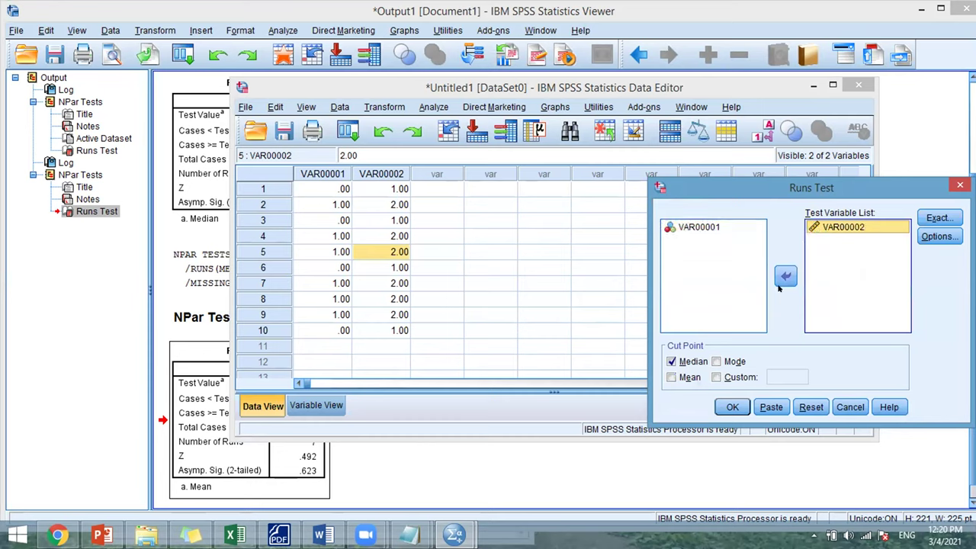
{"action": "left_click", "coordinate": [732, 407]}
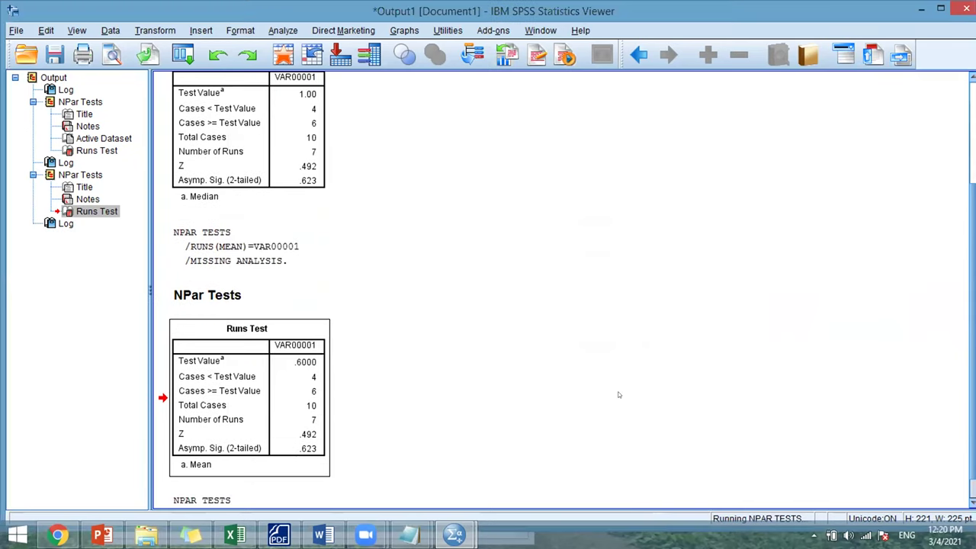
{"action": "left_click", "coordinate": [245, 163]}
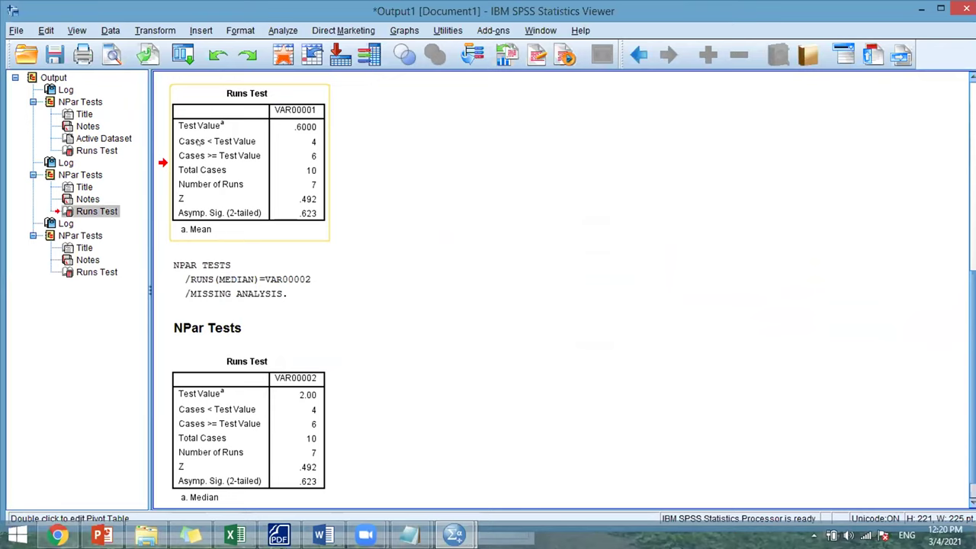
{"action": "left_click", "coordinate": [311, 438]}
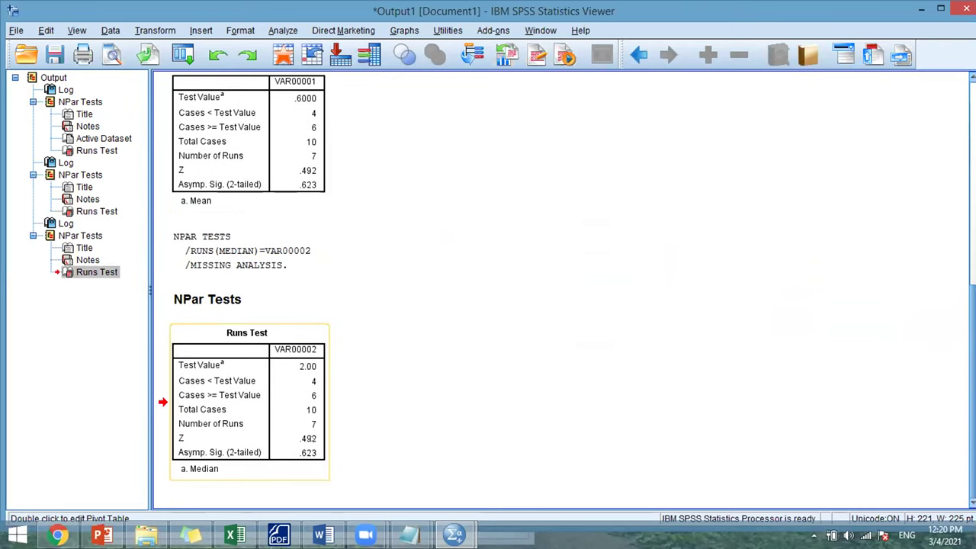
Step: Compare the VAR00001 mean and VAR00002 median Runs Test tables, and check them against rows 5 and 6 of VAR00002 in the Data Editor
{"action": "left_click", "coordinate": [254, 111]}
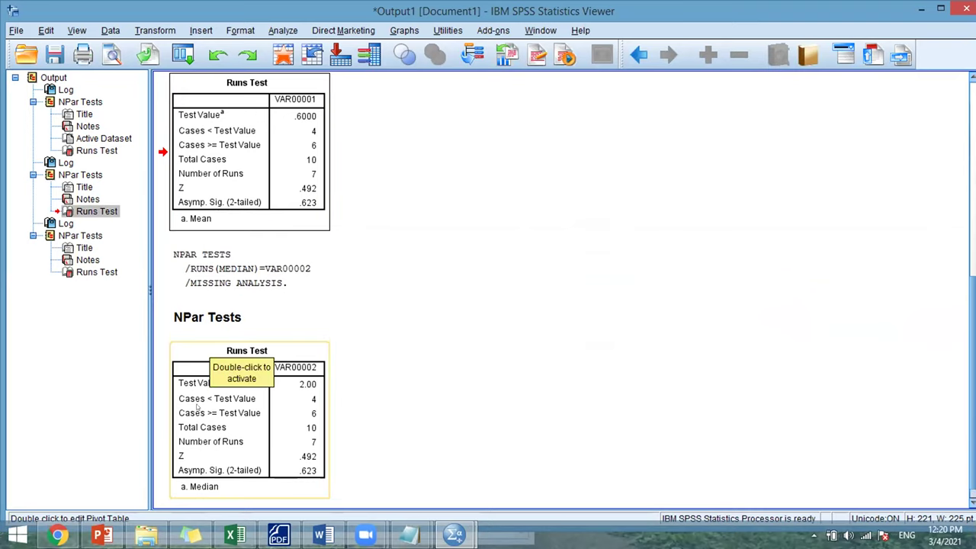
{"action": "left_click", "coordinate": [278, 406]}
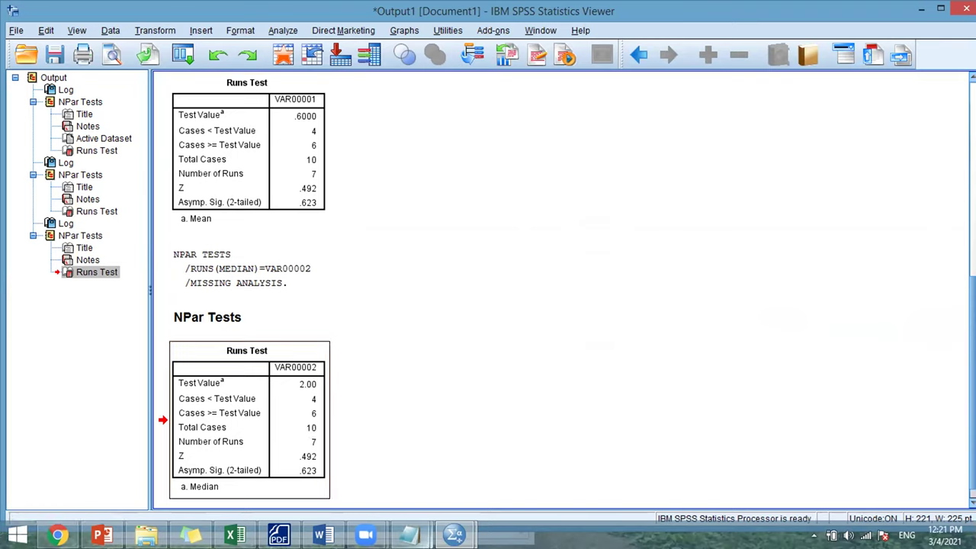
{"action": "mouse_move", "coordinate": [453, 534]}
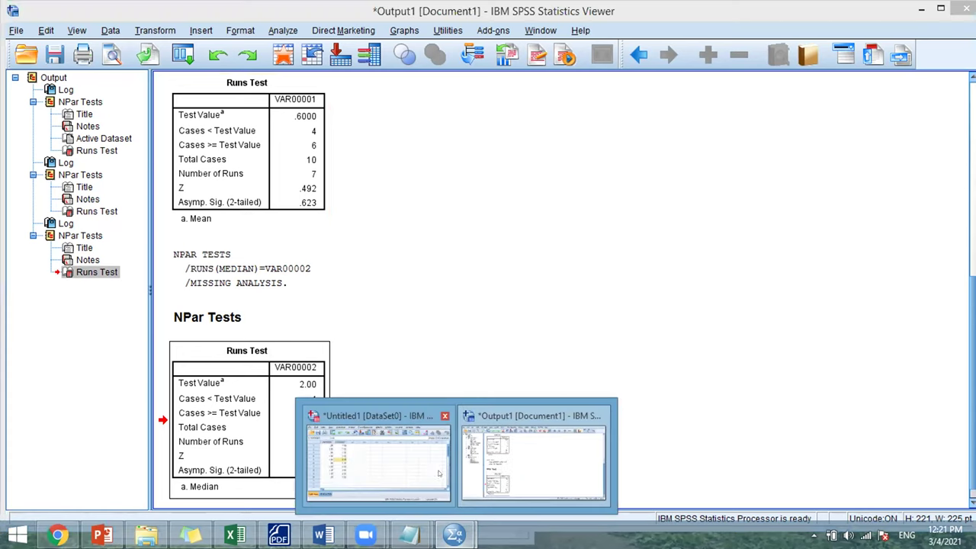
{"action": "left_click", "coordinate": [415, 465]}
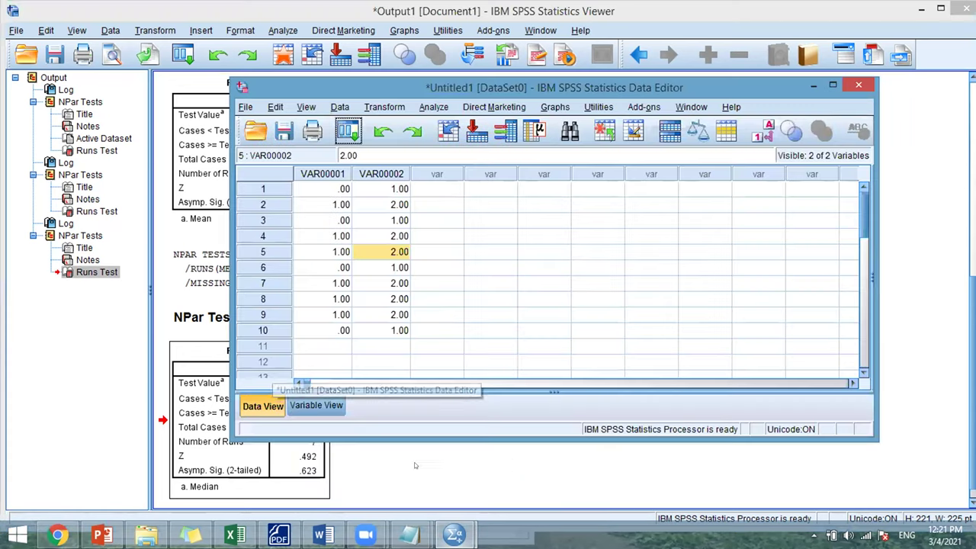
{"action": "left_click", "coordinate": [402, 250]}
{"action": "left_click", "coordinate": [403, 263]}
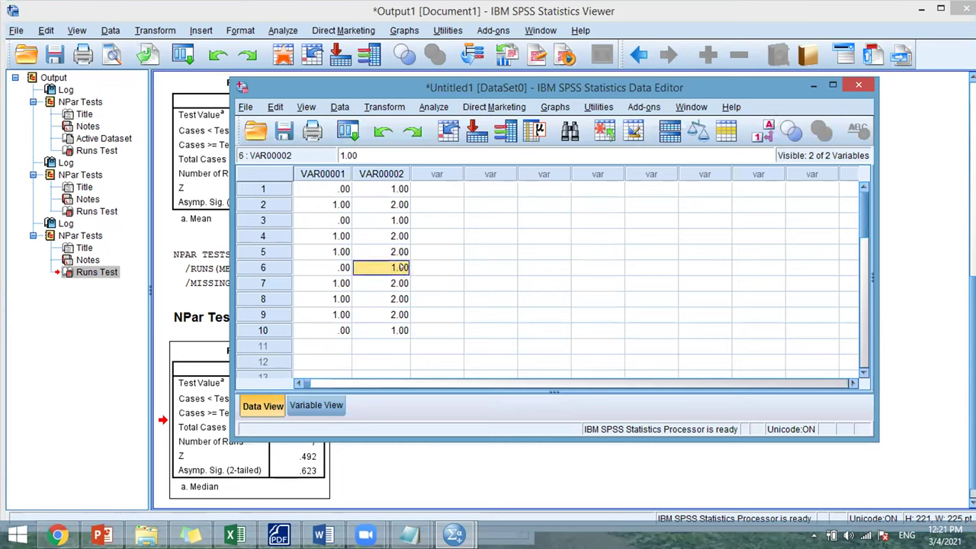
{"action": "left_click", "coordinate": [401, 252]}
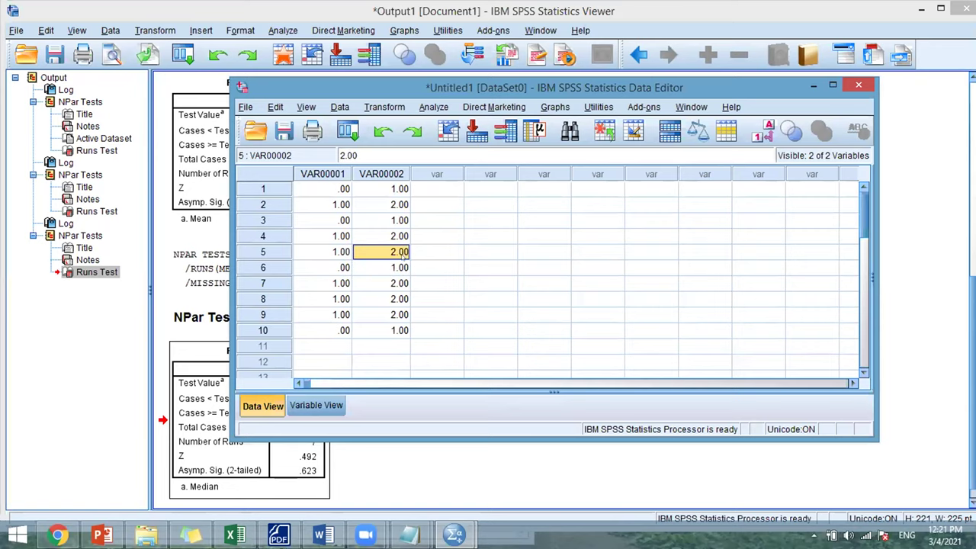
{"action": "left_click", "coordinate": [403, 267]}
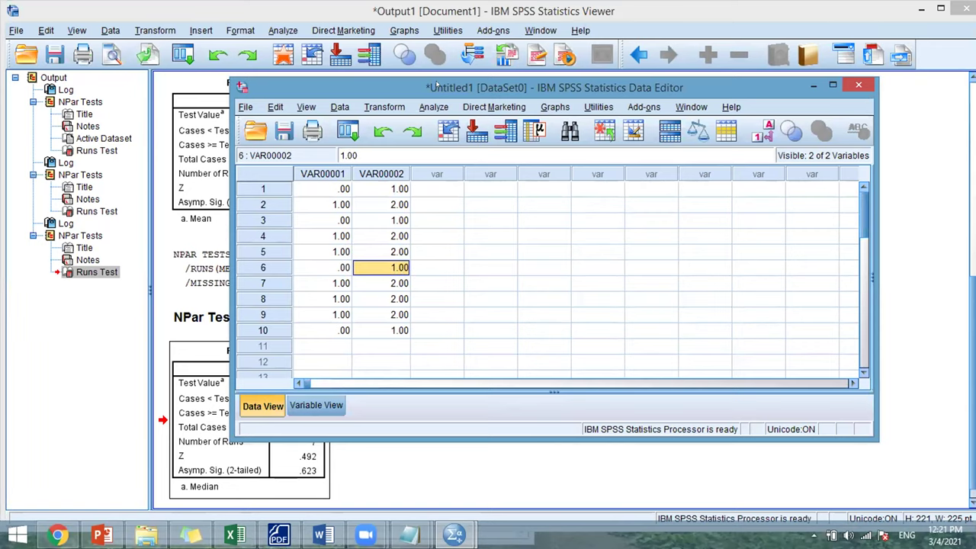
{"action": "left_click_drag", "start_coordinate": [436, 82], "coordinate": [574, 79]}
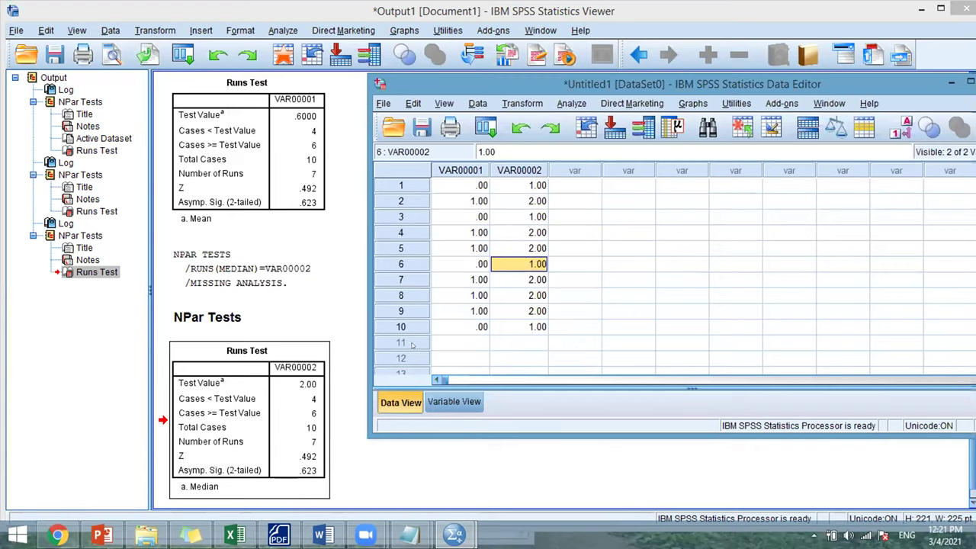
{"action": "left_click", "coordinate": [298, 384]}
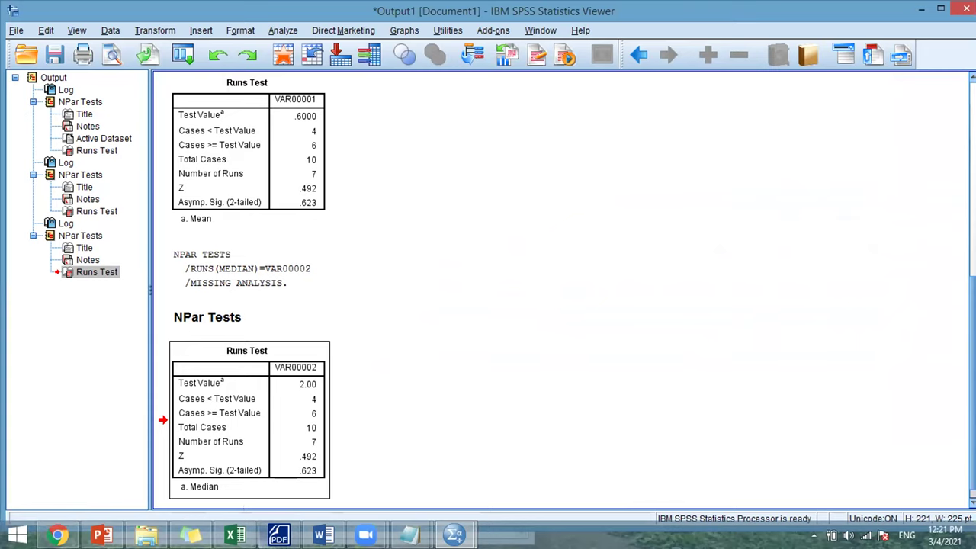
Step: Run the Runs Test on VAR00002 again with Mean as the only cut point, and select the log of the new output
{"action": "left_click", "coordinate": [185, 55]}
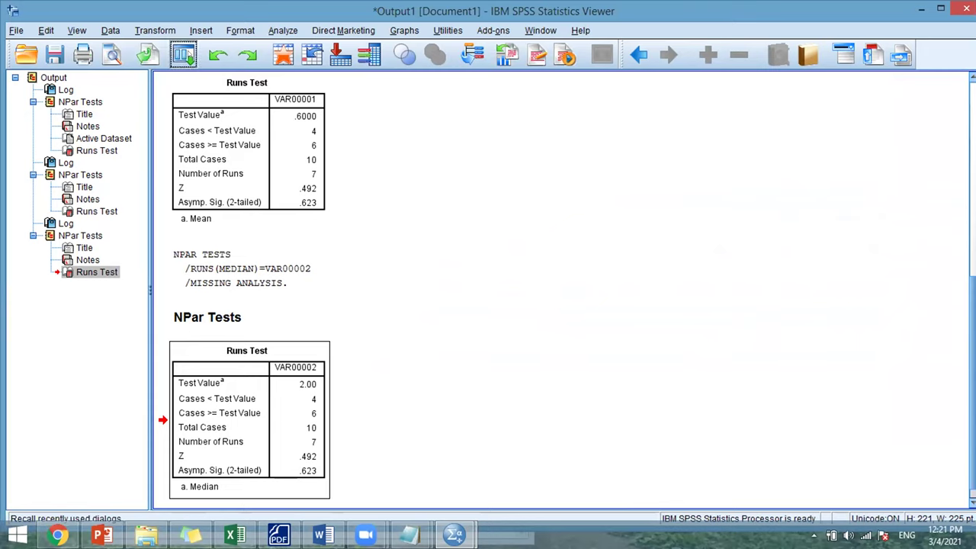
{"action": "key", "text": "Return"}
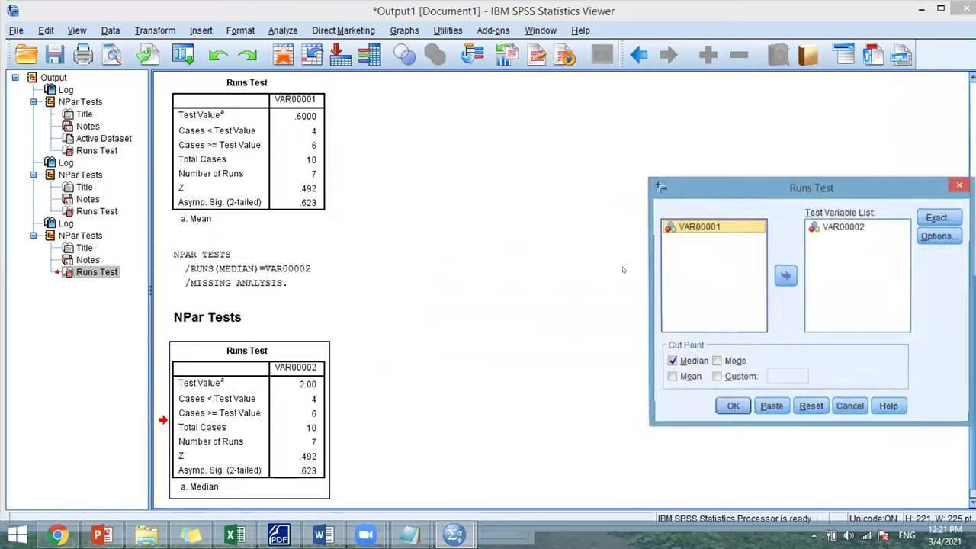
{"action": "left_click", "coordinate": [672, 377]}
{"action": "left_click", "coordinate": [671, 361]}
{"action": "left_click", "coordinate": [732, 407]}
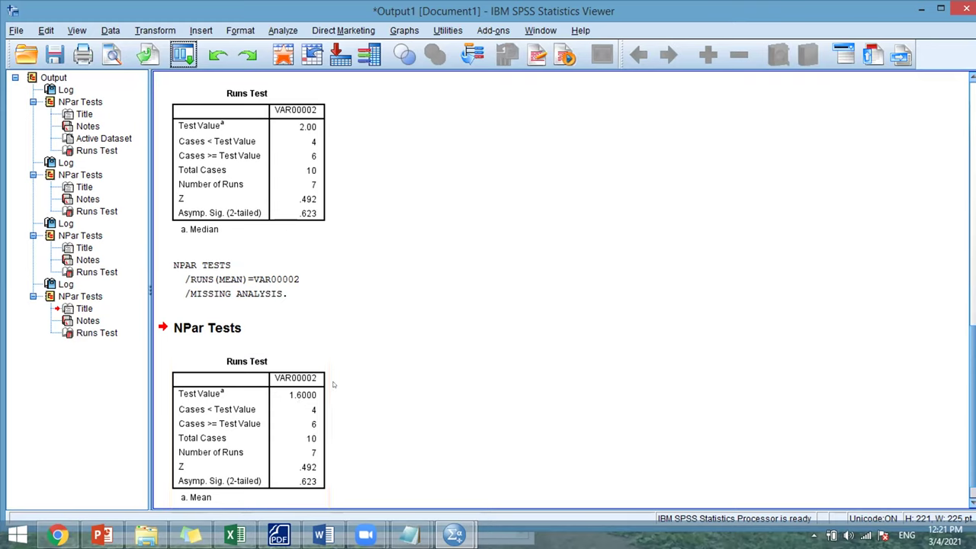
{"action": "mouse_move", "coordinate": [279, 535]}
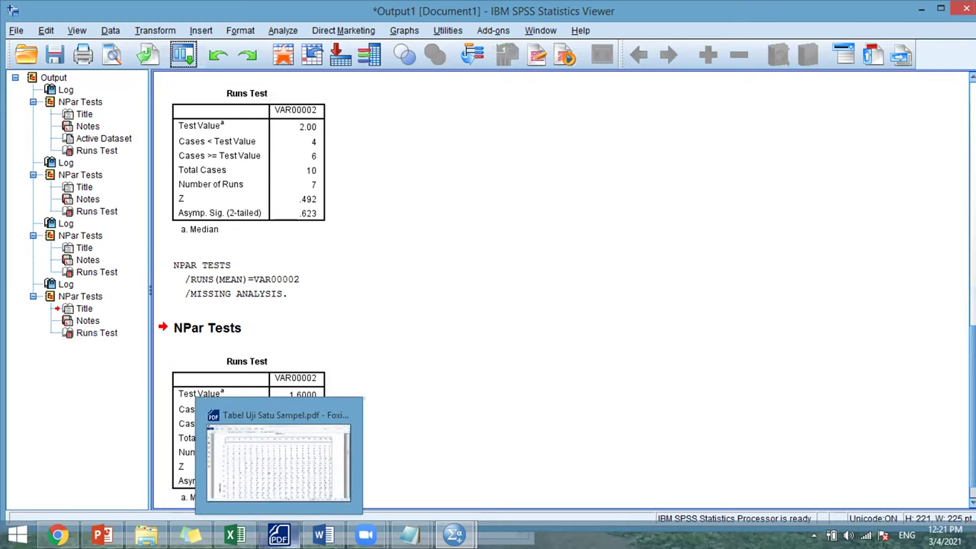
{"action": "left_click", "coordinate": [633, 271]}
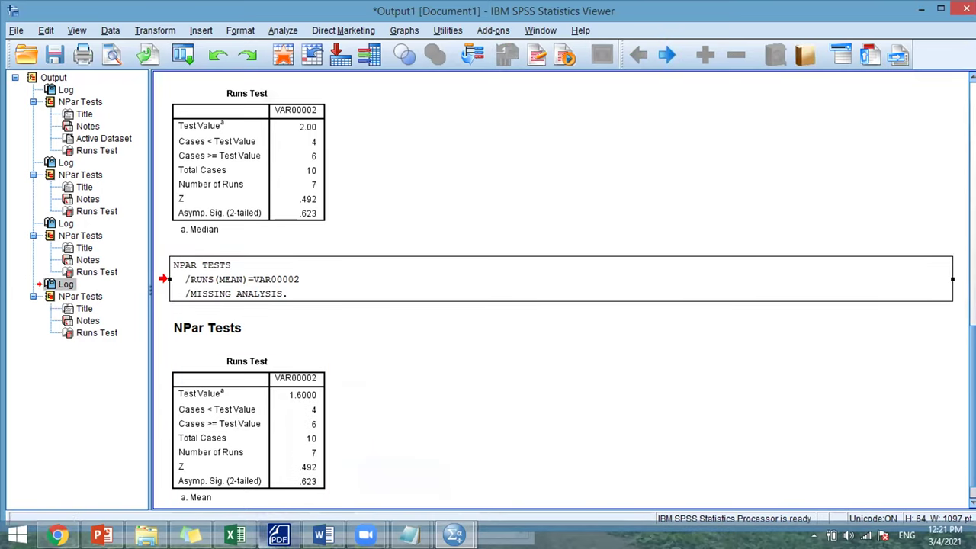
Step: Switch to the SPSS help page on the Runs Test in Chrome and open its Runs Test Cut Point topic
{"action": "mouse_move", "coordinate": [103, 534]}
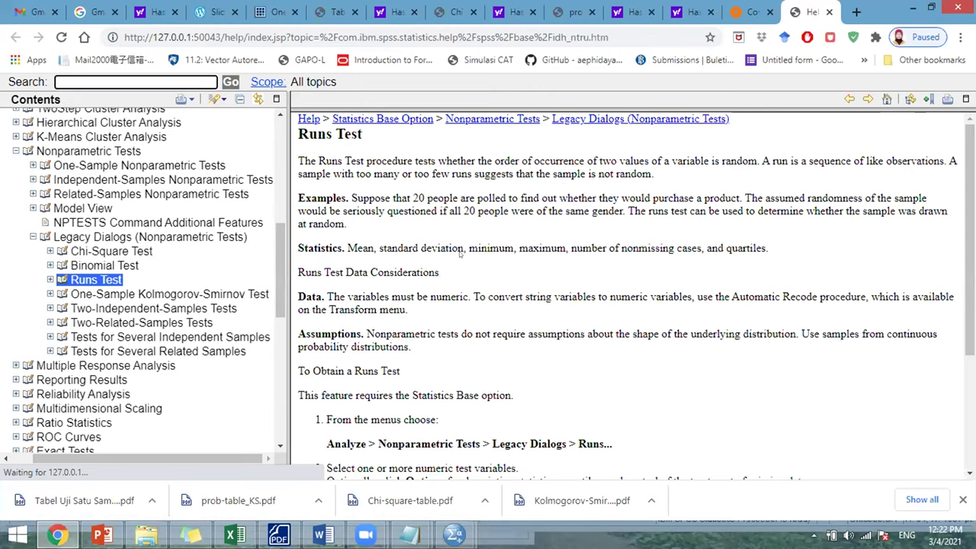
{"action": "scroll", "coordinate": [471, 281], "scroll_direction": "down", "scroll_amount": 3}
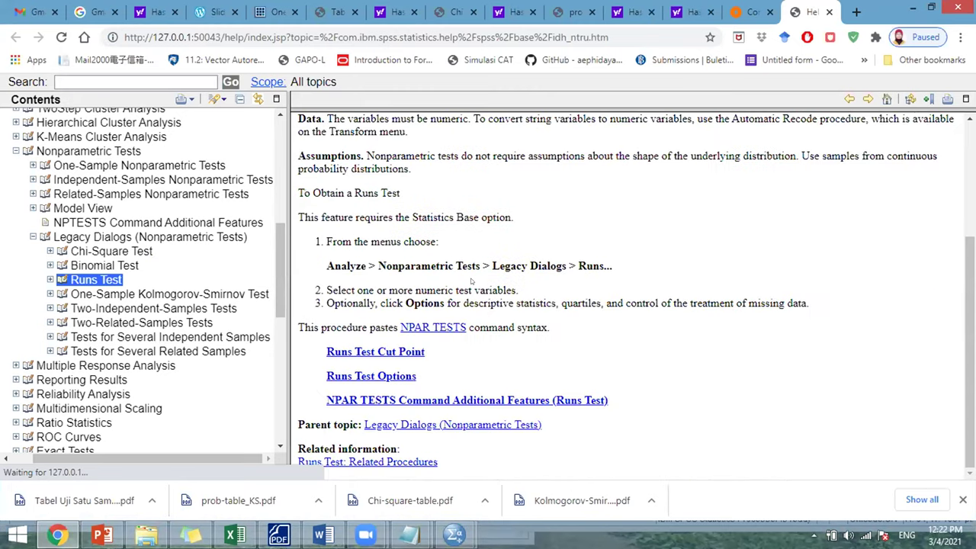
{"action": "right_click", "coordinate": [391, 351]}
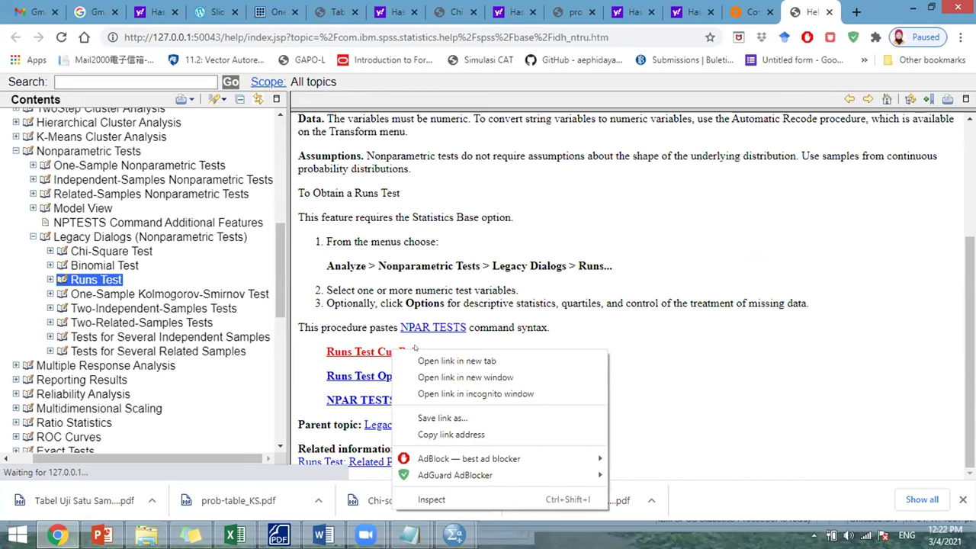
{"action": "left_click", "coordinate": [357, 351]}
{"action": "left_click", "coordinate": [359, 351]}
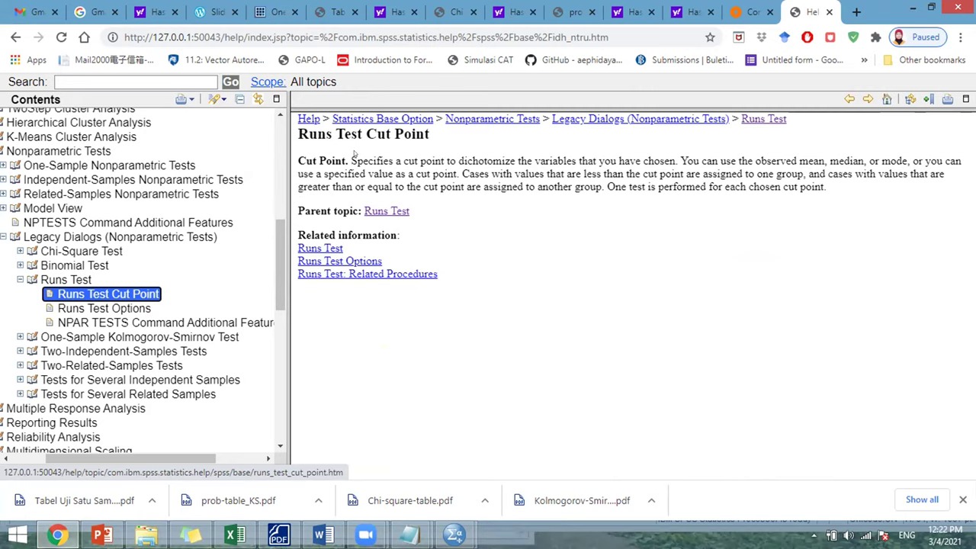
Step: Read the Cut Point description on dichotomizing the chosen variables and on using the mean, median, mode or a specified value
{"action": "left_click_drag", "start_coordinate": [350, 160], "coordinate": [393, 160]}
{"action": "left_click", "coordinate": [384, 157]}
{"action": "left_click_drag", "start_coordinate": [351, 157], "coordinate": [415, 160]}
{"action": "left_click_drag", "start_coordinate": [439, 161], "coordinate": [572, 160]}
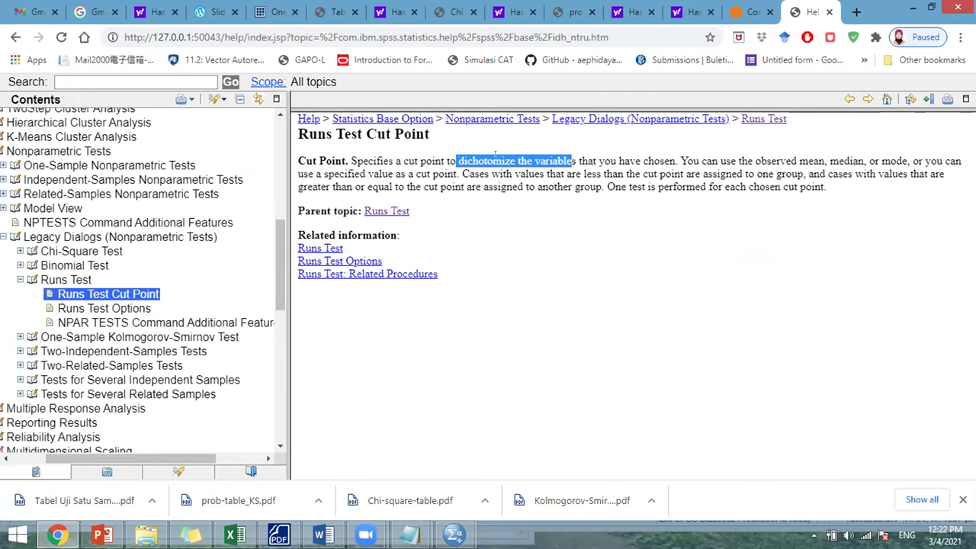
{"action": "left_click", "coordinate": [497, 155]}
{"action": "left_click_drag", "start_coordinate": [509, 154], "coordinate": [665, 156]}
{"action": "left_click", "coordinate": [454, 155]}
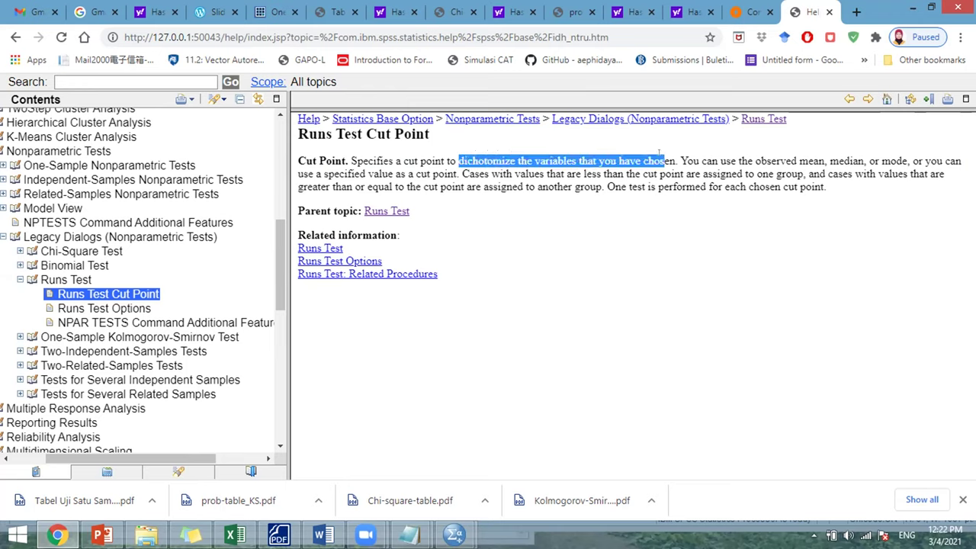
{"action": "left_click", "coordinate": [677, 190]}
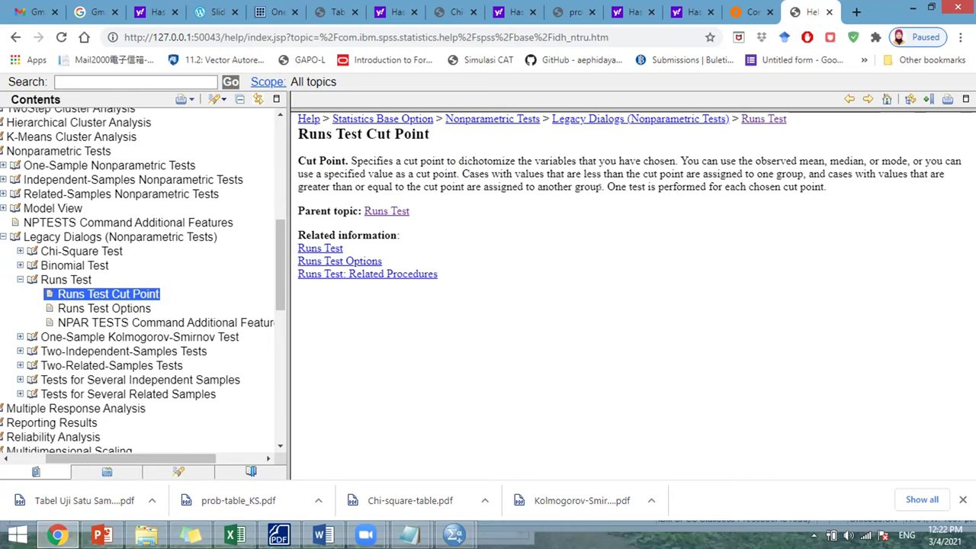
{"action": "double_click", "coordinate": [811, 161]}
{"action": "left_click", "coordinate": [839, 158]}
{"action": "left_click_drag", "start_coordinate": [347, 168], "coordinate": [400, 169]}
{"action": "left_click", "coordinate": [373, 168]}
{"action": "left_click", "coordinate": [394, 167]}
{"action": "left_click", "coordinate": [461, 209]}
Step: Switch to the PowerPoint presentation and examine the runs-counting table on slide 22, "Penyelesaian"
{"action": "mouse_move", "coordinate": [88, 533]}
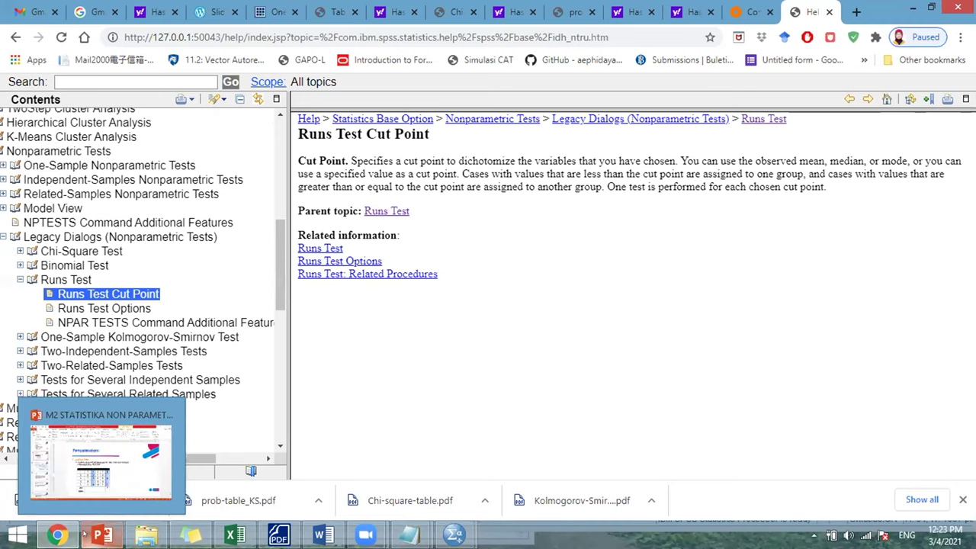
{"action": "left_click", "coordinate": [101, 458]}
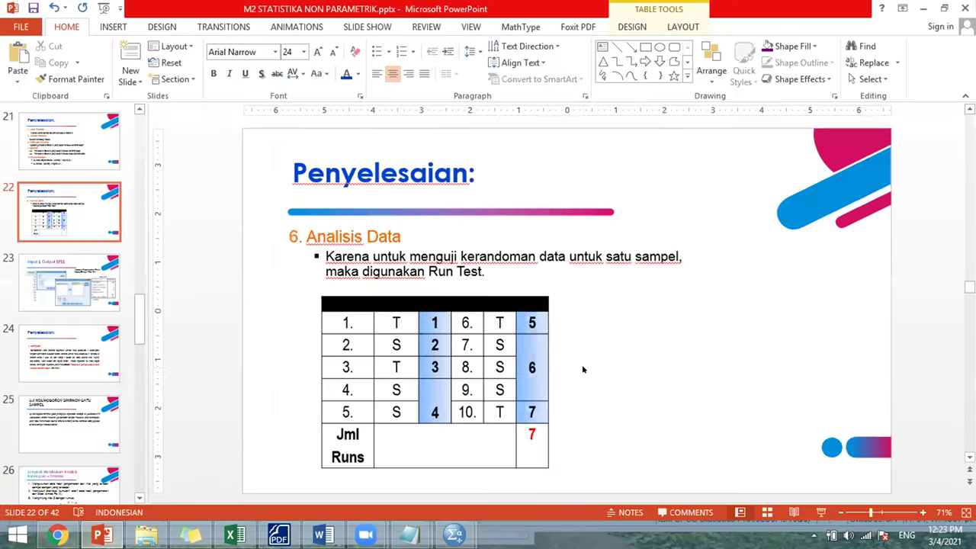
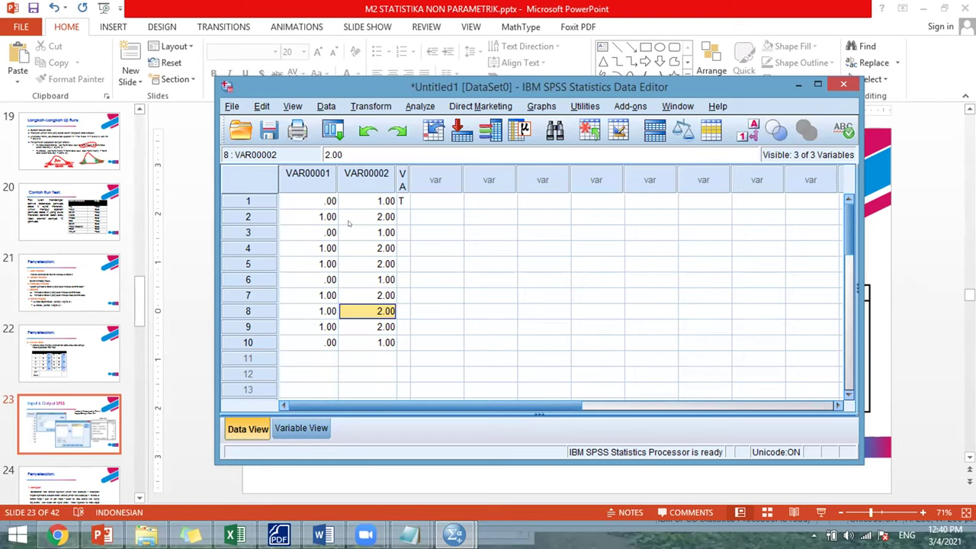
Step: In the SPSS Data Editor, fill rows 1 to 10 of a new fourth variable with 1, 0, 1, 0, 0, 1, 0, 0, 0, 1
{"action": "left_click", "coordinate": [351, 229]}
{"action": "left_click", "coordinate": [418, 200]}
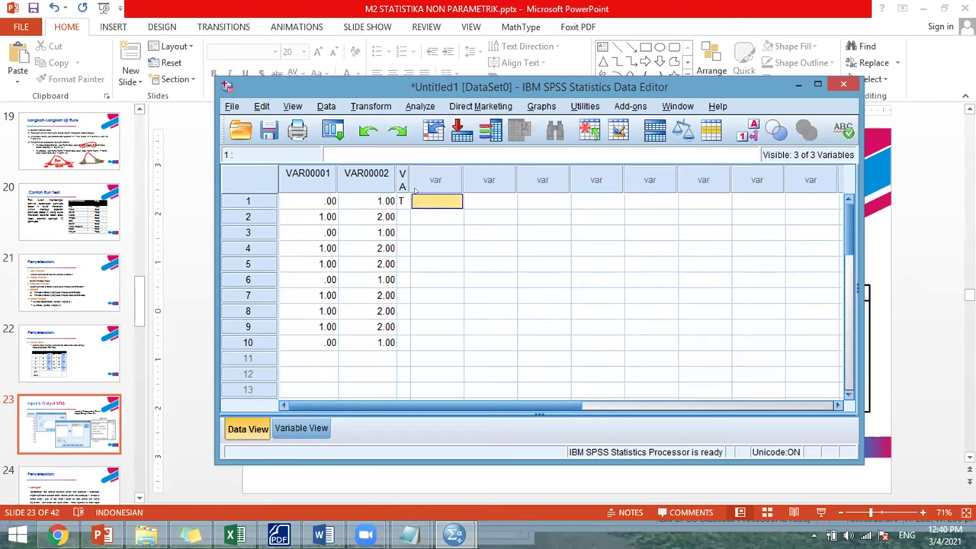
{"action": "type", "text": "1"}
{"action": "key", "text": "Return"}
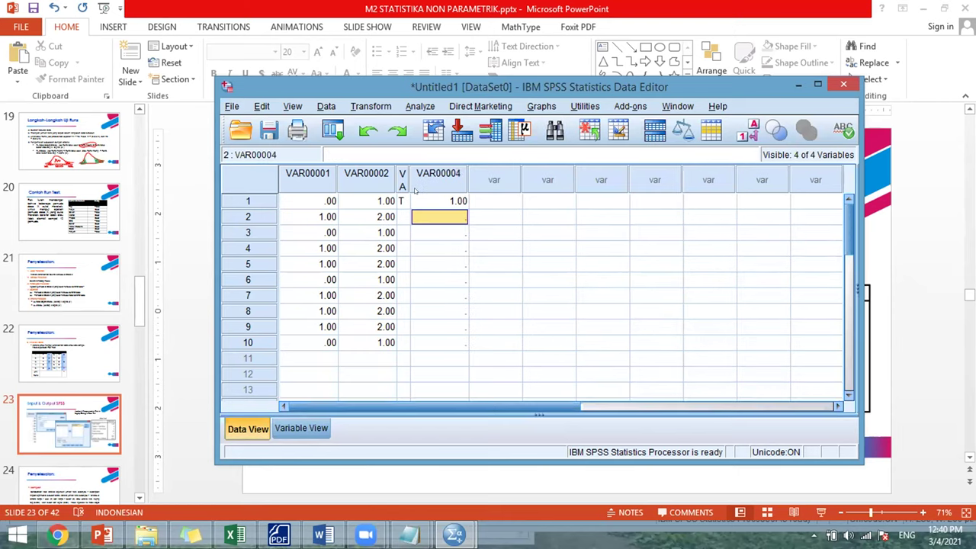
{"action": "type", "text": "0"}
{"action": "key", "text": "Return"}
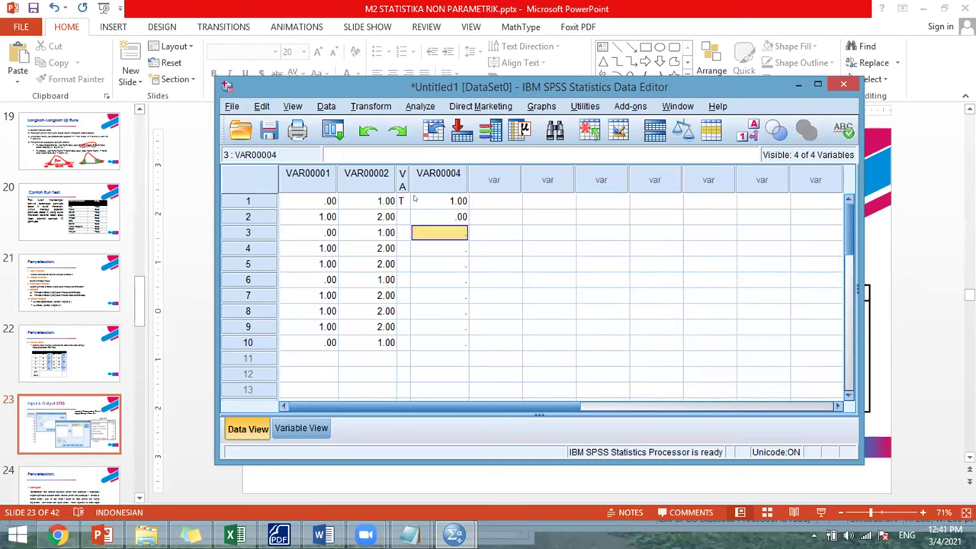
{"action": "key", "text": "Down"}
{"action": "key", "text": "Up"}
{"action": "type", "text": "1"}
{"action": "key", "text": "Return"}
{"action": "type", "text": "0"}
{"action": "key", "text": "Return"}
{"action": "type", "text": "0"}
{"action": "key", "text": "Return"}
{"action": "type", "text": "1"}
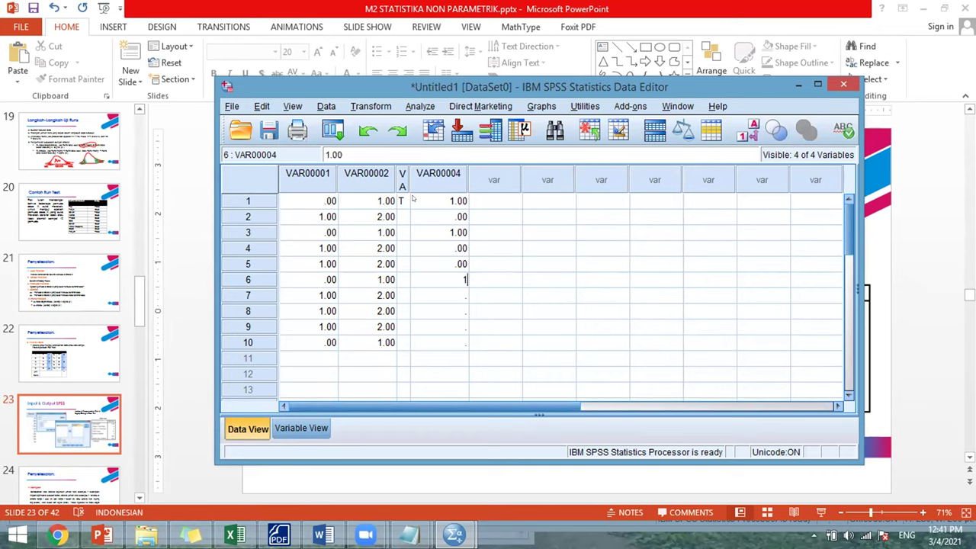
{"action": "key", "text": "Return"}
{"action": "type", "text": "0"}
{"action": "key", "text": "Return"}
{"action": "type", "text": "0"}
{"action": "key", "text": "Return"}
{"action": "type", "text": "0"}
{"action": "key", "text": "Return"}
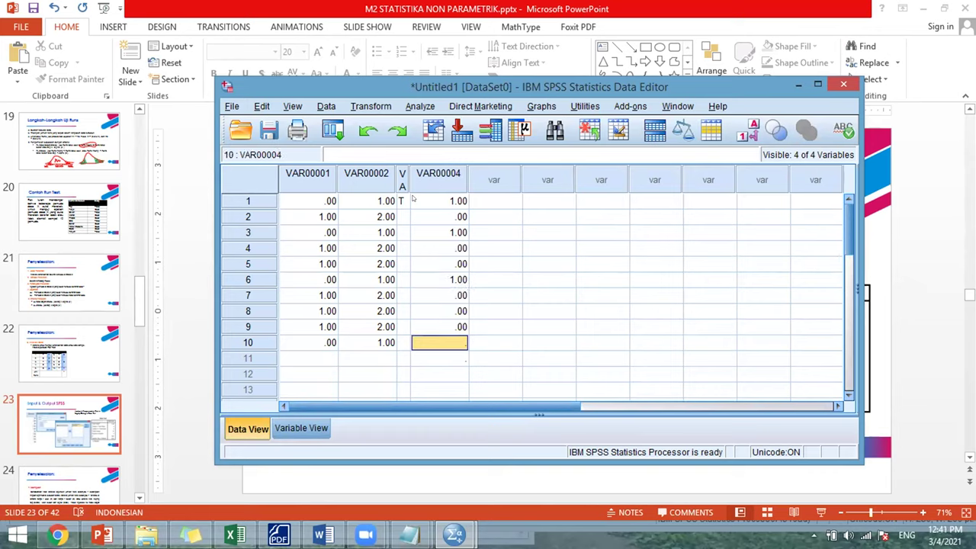
{"action": "type", "text": "1"}
{"action": "key", "text": "Return"}
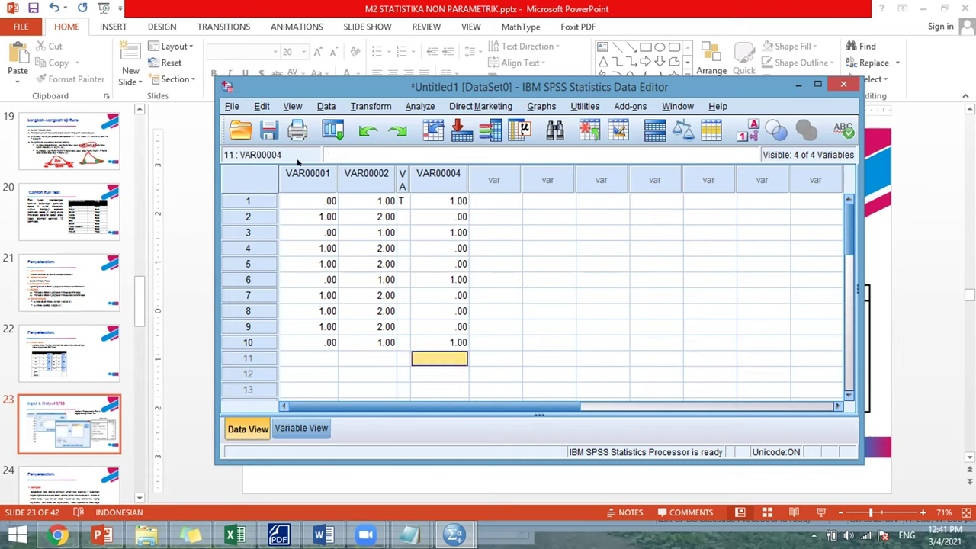
Step: Run the Runs Test on VAR00002 with the Median cut point instead of the custom value
{"action": "left_click", "coordinate": [334, 132]}
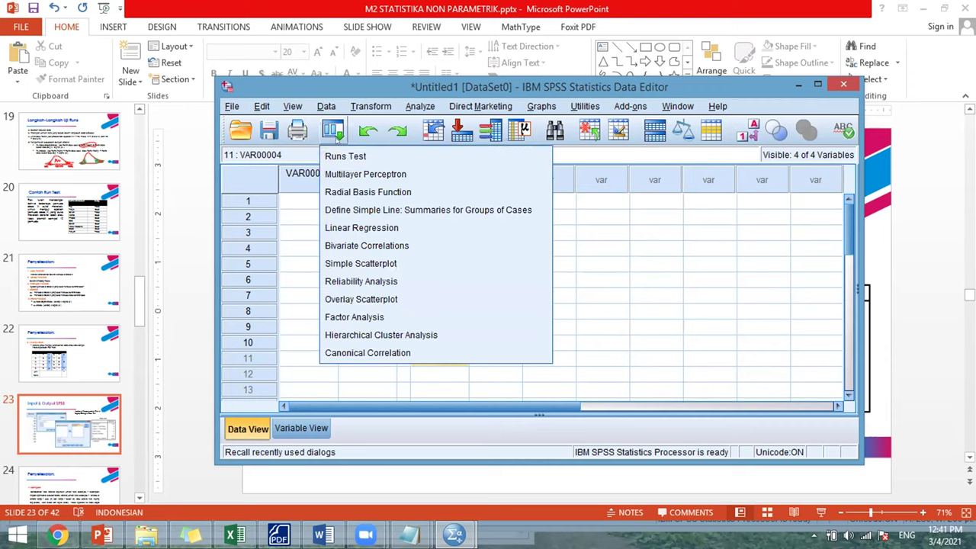
{"action": "left_click", "coordinate": [345, 156]}
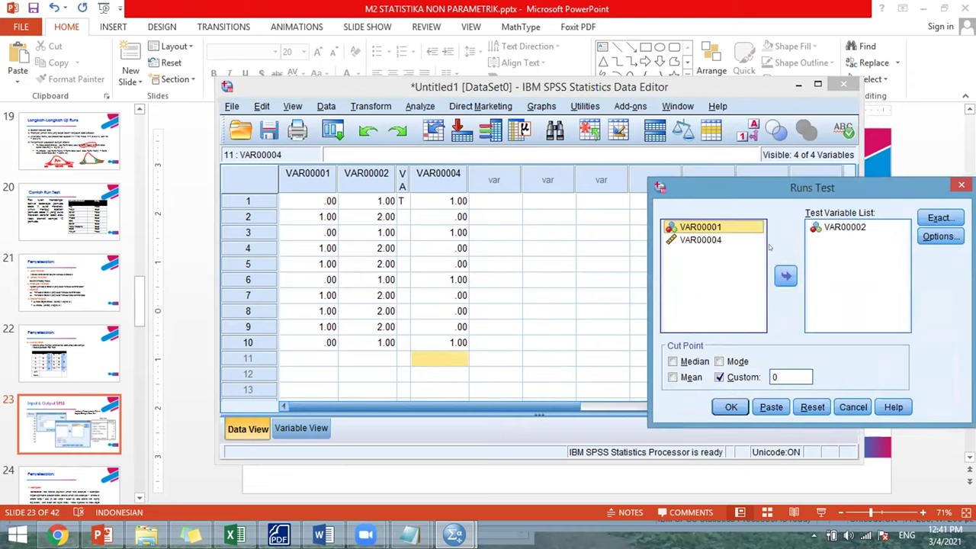
{"action": "left_click", "coordinate": [674, 361]}
{"action": "left_click", "coordinate": [719, 376]}
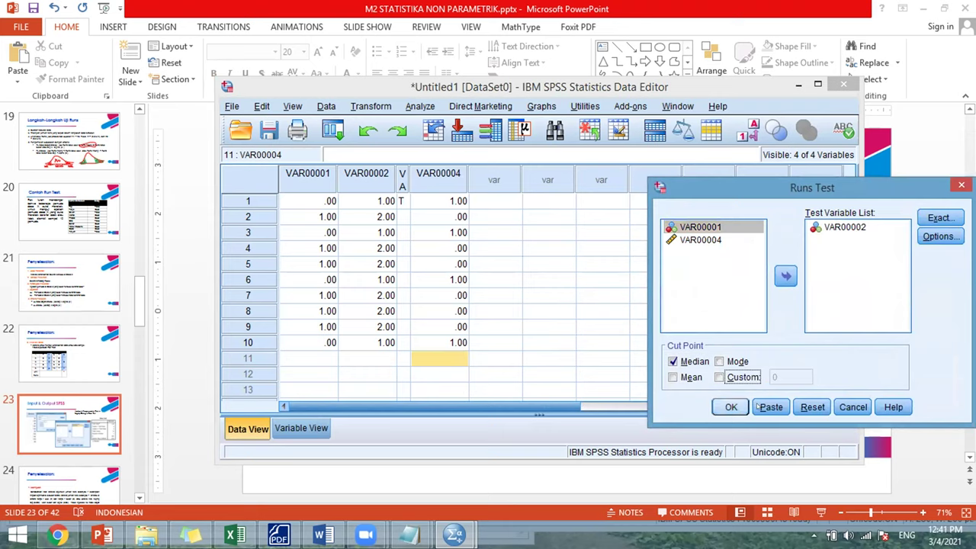
{"action": "left_click", "coordinate": [730, 407]}
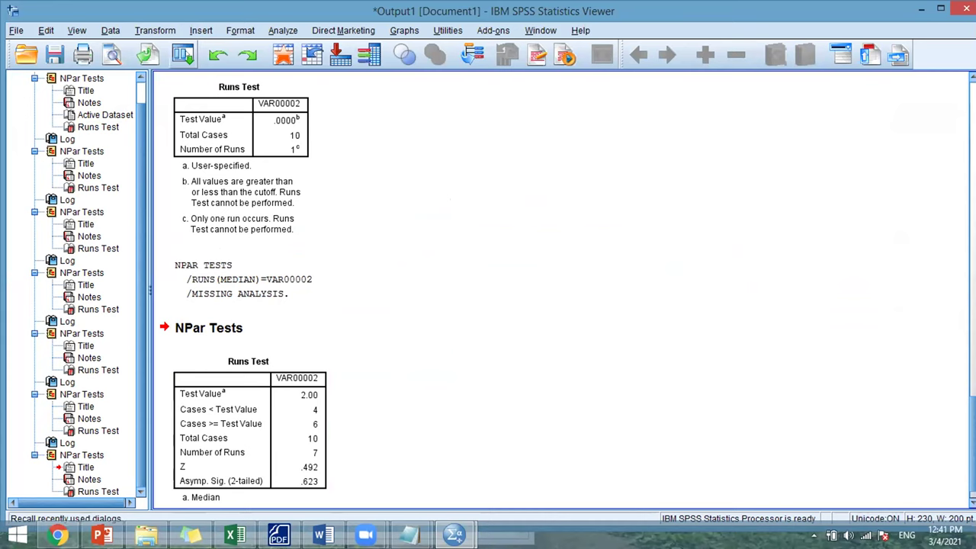
Step: Run the Runs Test on VAR00004 in place of VAR00002 with the Median cut point and check the resulting table
{"action": "left_click", "coordinate": [183, 54]}
{"action": "left_click", "coordinate": [195, 79]}
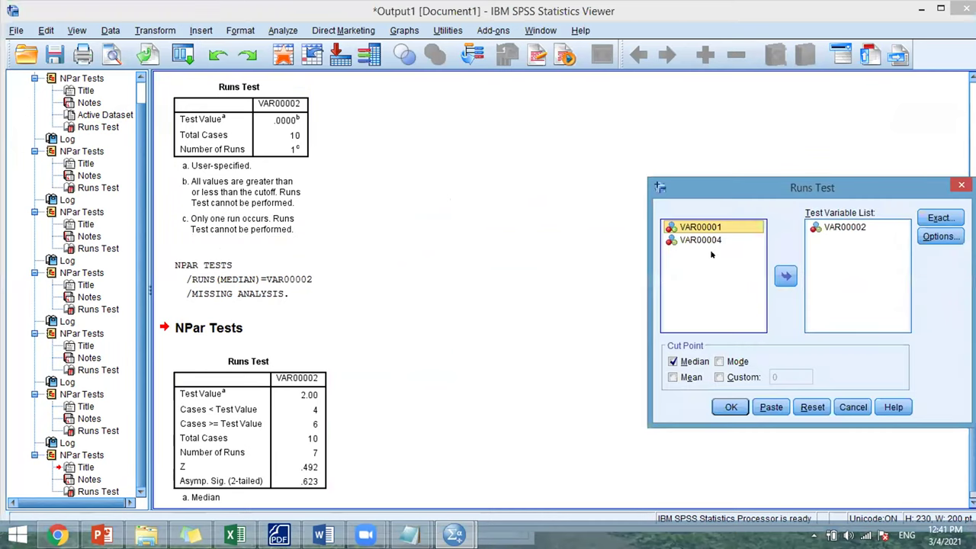
{"action": "left_click", "coordinate": [712, 240]}
{"action": "left_click", "coordinate": [785, 277]}
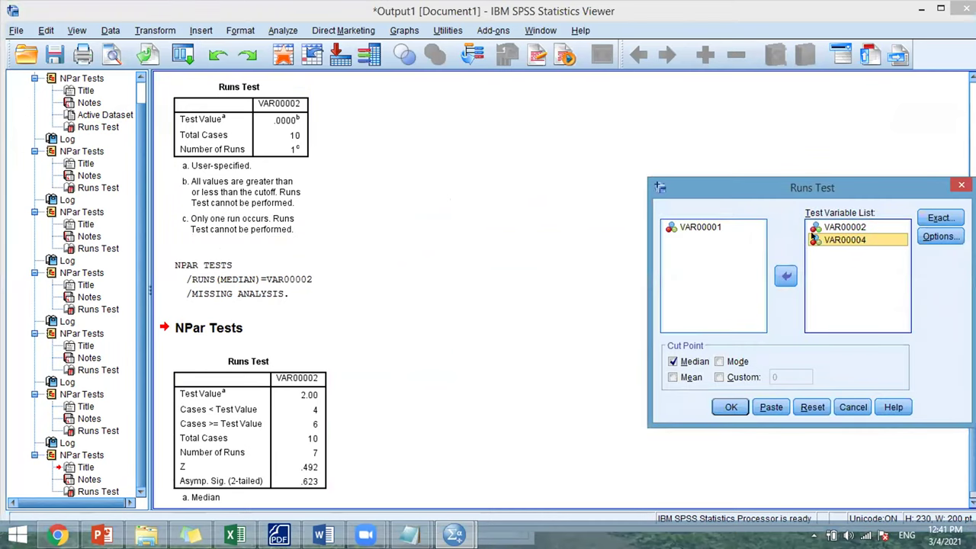
{"action": "left_click", "coordinate": [814, 228]}
{"action": "left_click", "coordinate": [784, 278]}
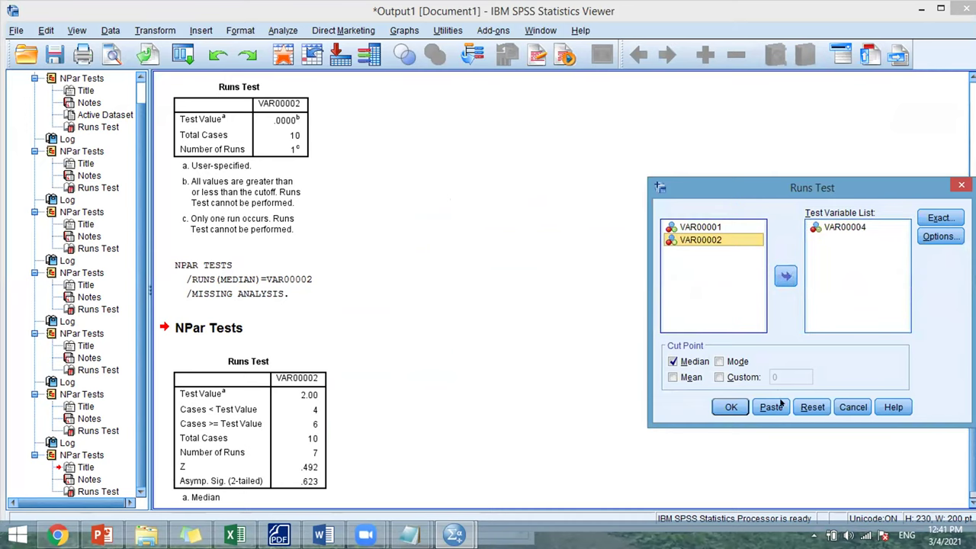
{"action": "left_click", "coordinate": [730, 407]}
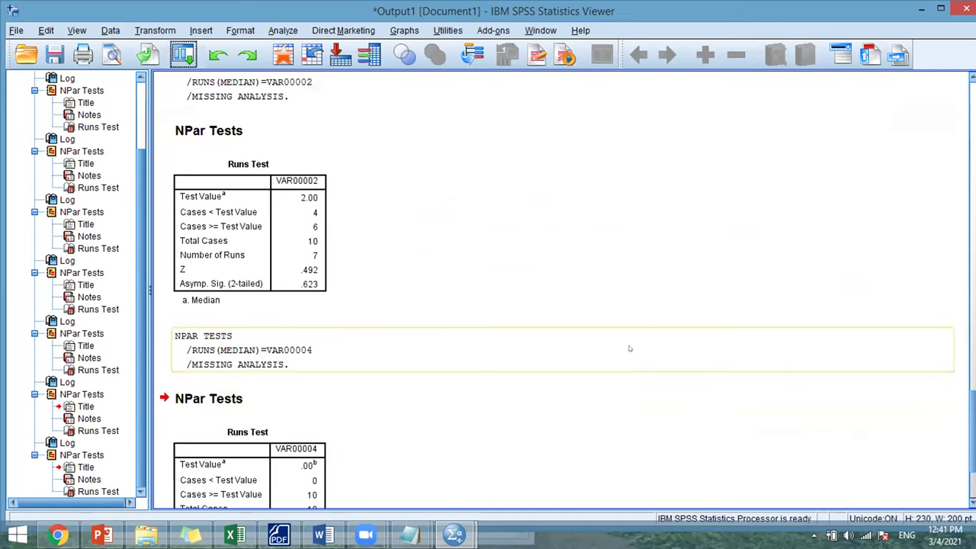
{"action": "scroll", "coordinate": [312, 392], "scroll_direction": "down", "scroll_amount": 3}
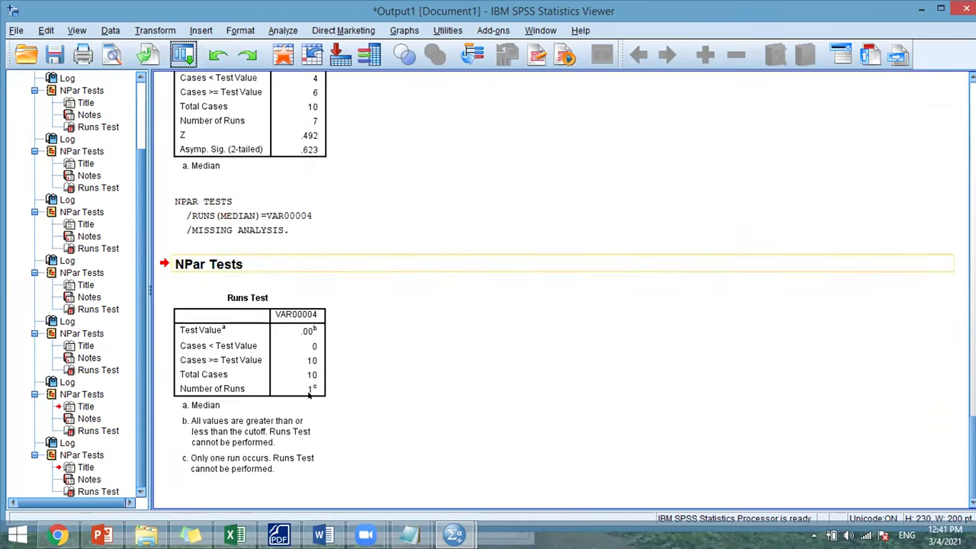
{"action": "left_click", "coordinate": [309, 392]}
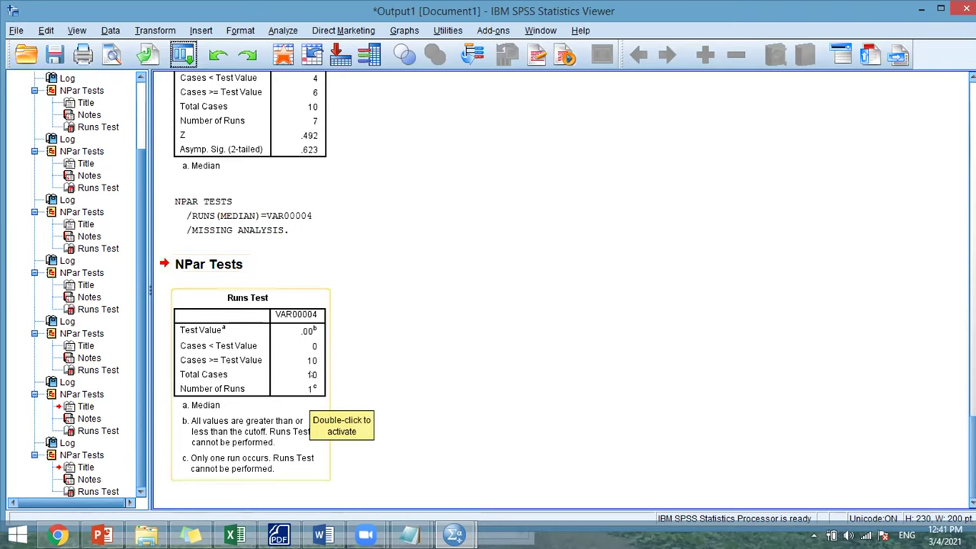
{"action": "left_click", "coordinate": [301, 345]}
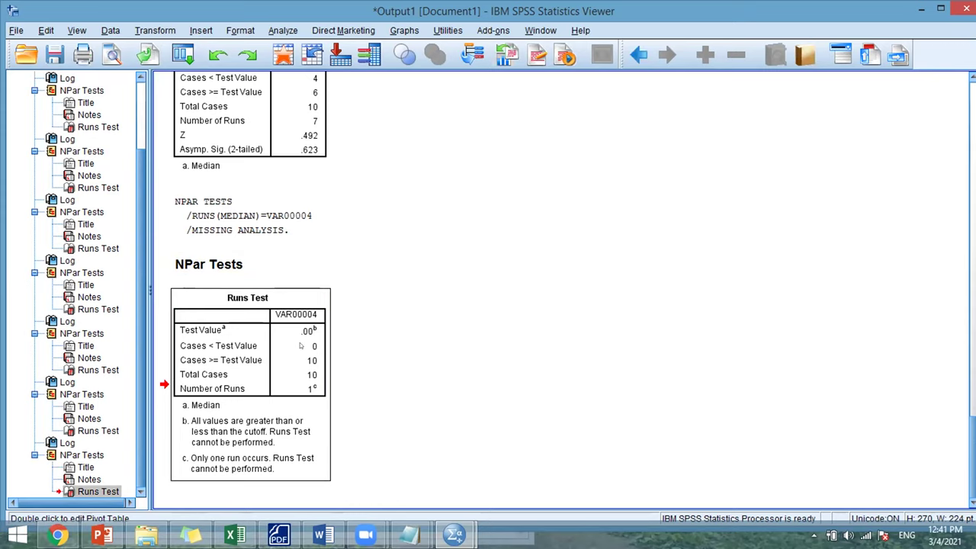
{"action": "left_click", "coordinate": [302, 335]}
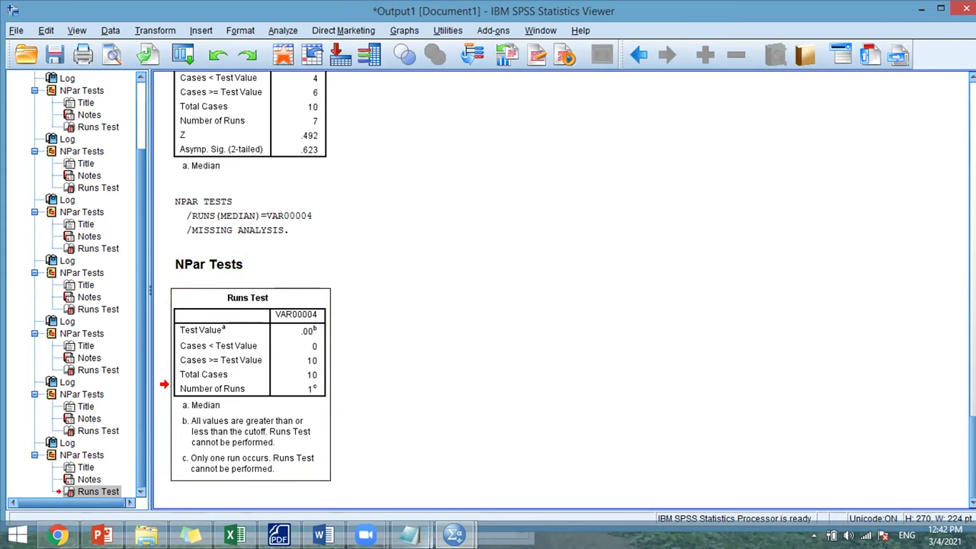
Step: In the Data Editor, fill rows 1 to 10 of a new fifth variable with 2, 1, 2, 1, 1, 2, 1, 1, 1, 2
{"action": "mouse_move", "coordinate": [455, 534]}
{"action": "left_click", "coordinate": [439, 487]}
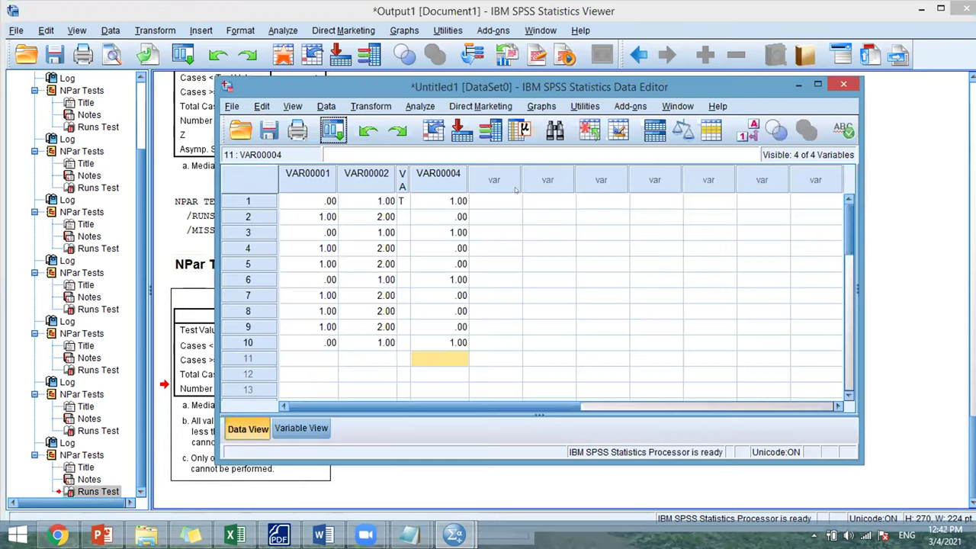
{"action": "left_click", "coordinate": [493, 213]}
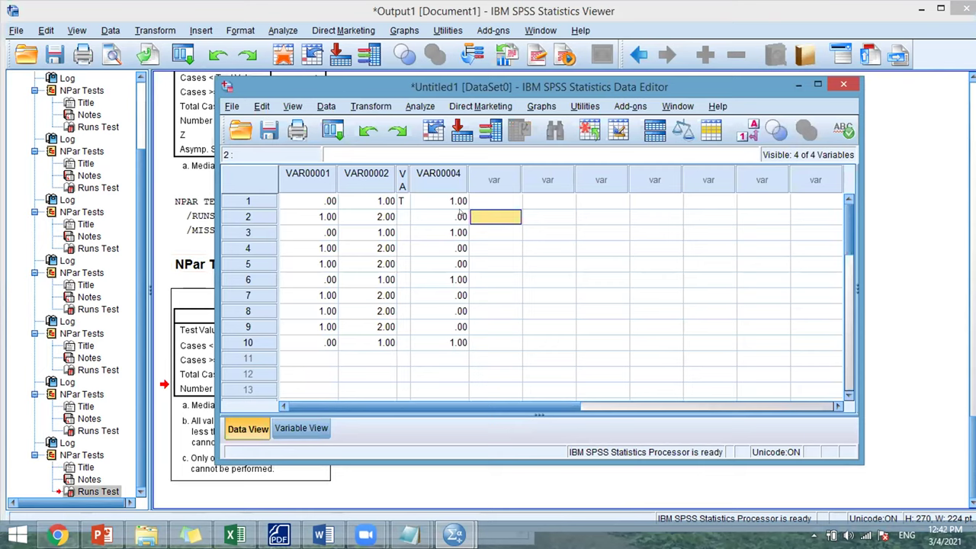
{"action": "left_click", "coordinate": [485, 200]}
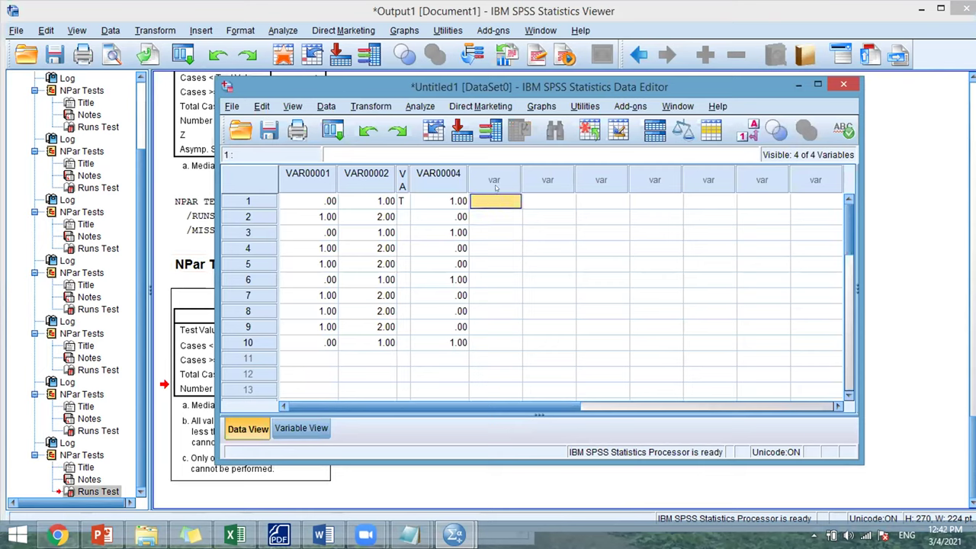
{"action": "type", "text": "2"}
{"action": "key", "text": "Return"}
{"action": "type", "text": "1"}
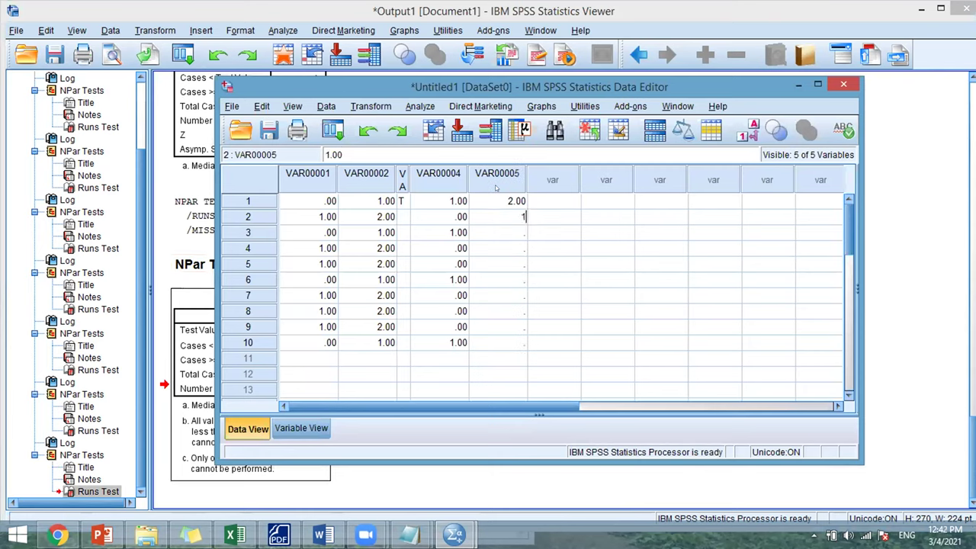
{"action": "key", "text": "Return"}
{"action": "type", "text": "2"}
{"action": "key", "text": "Return"}
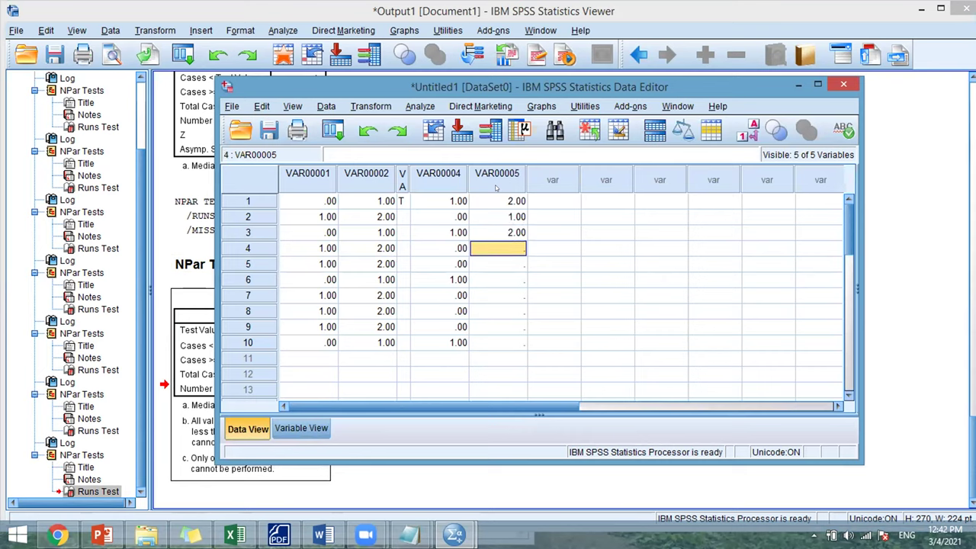
{"action": "type", "text": "1"}
{"action": "key", "text": "Return"}
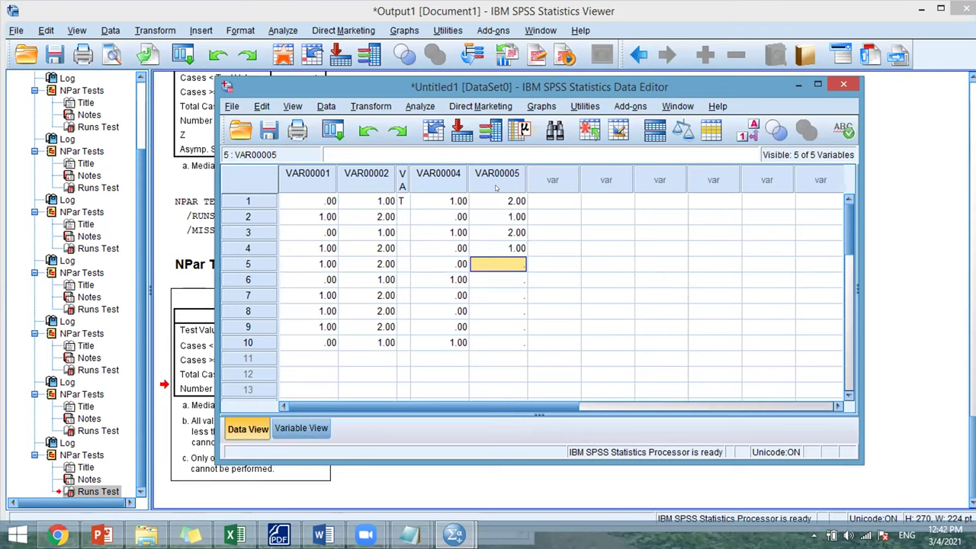
{"action": "type", "text": "1"}
{"action": "key", "text": "Return"}
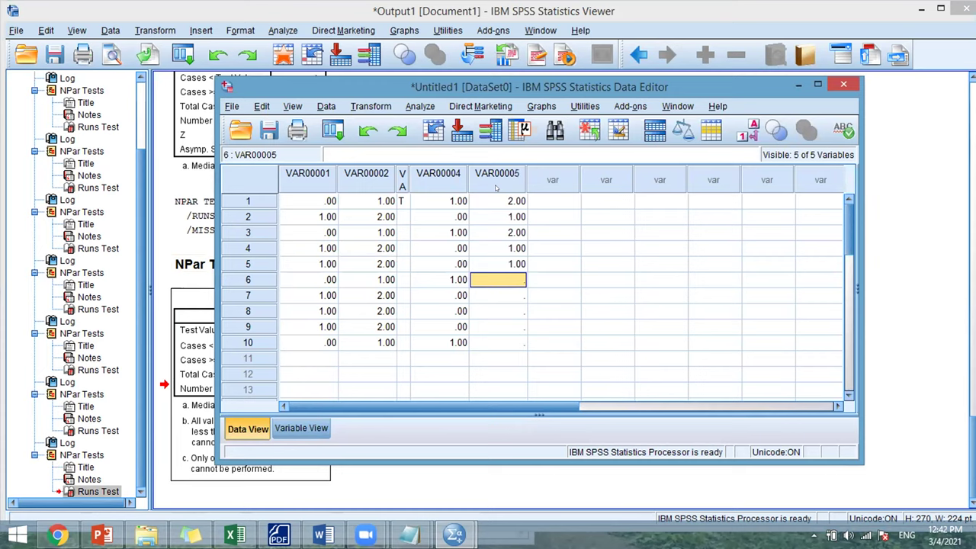
{"action": "type", "text": "2"}
{"action": "key", "text": "Return"}
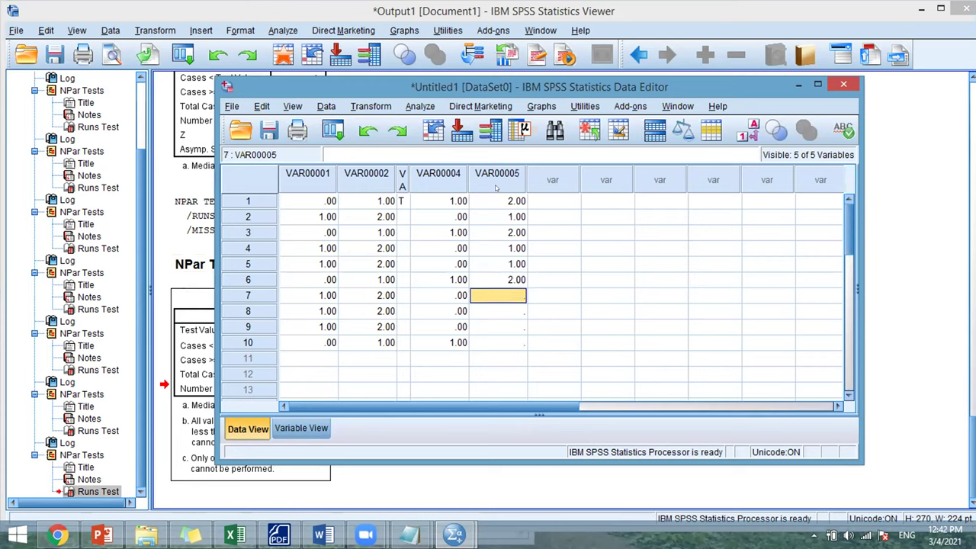
{"action": "type", "text": "1"}
{"action": "key", "text": "Return"}
{"action": "type", "text": "1"}
{"action": "key", "text": "Return"}
{"action": "type", "text": "1"}
{"action": "key", "text": "Return"}
{"action": "type", "text": "2"}
{"action": "key", "text": "Return"}
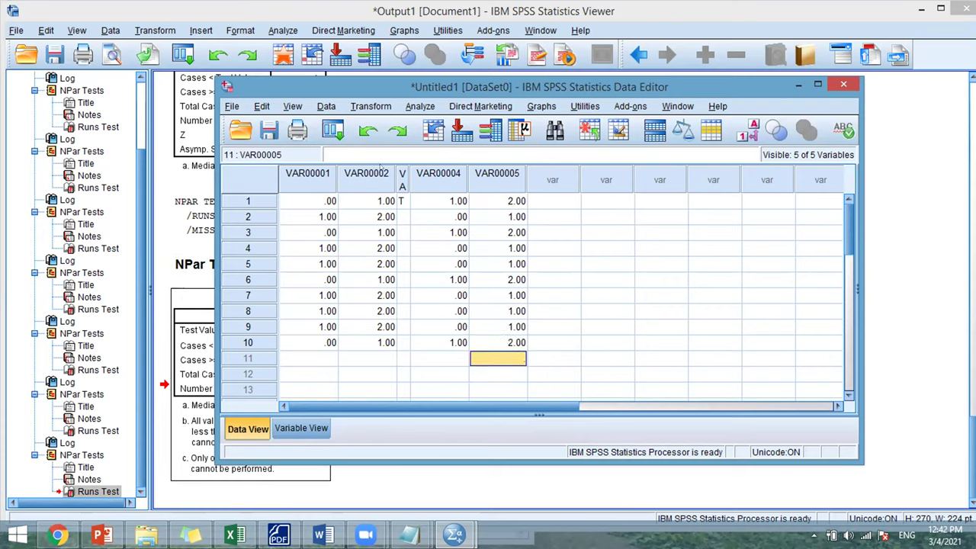
Step: Run the Runs Test on VAR00004 and VAR00005 together with the Median cut point
{"action": "left_click", "coordinate": [329, 134]}
{"action": "left_click", "coordinate": [343, 155]}
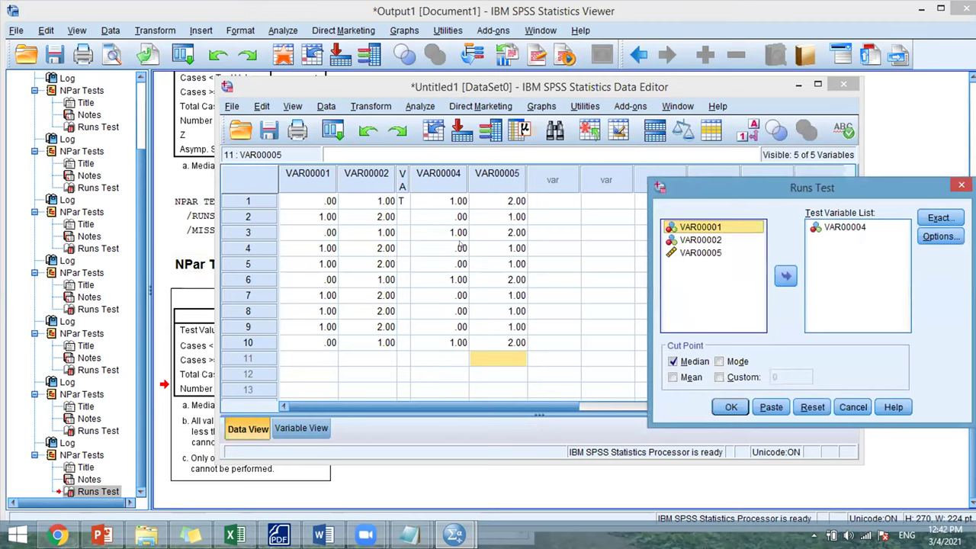
{"action": "left_click", "coordinate": [717, 253]}
{"action": "left_click", "coordinate": [785, 276]}
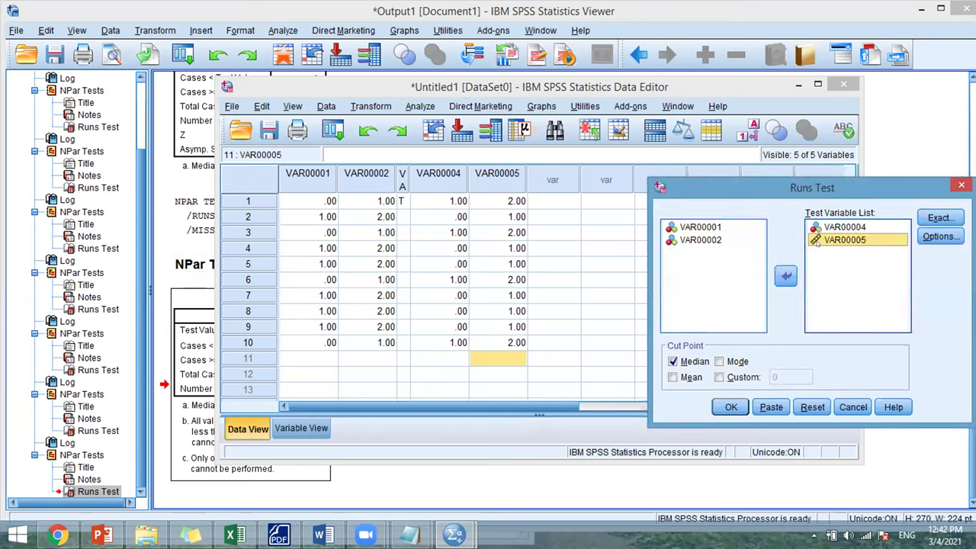
{"action": "left_click", "coordinate": [729, 406]}
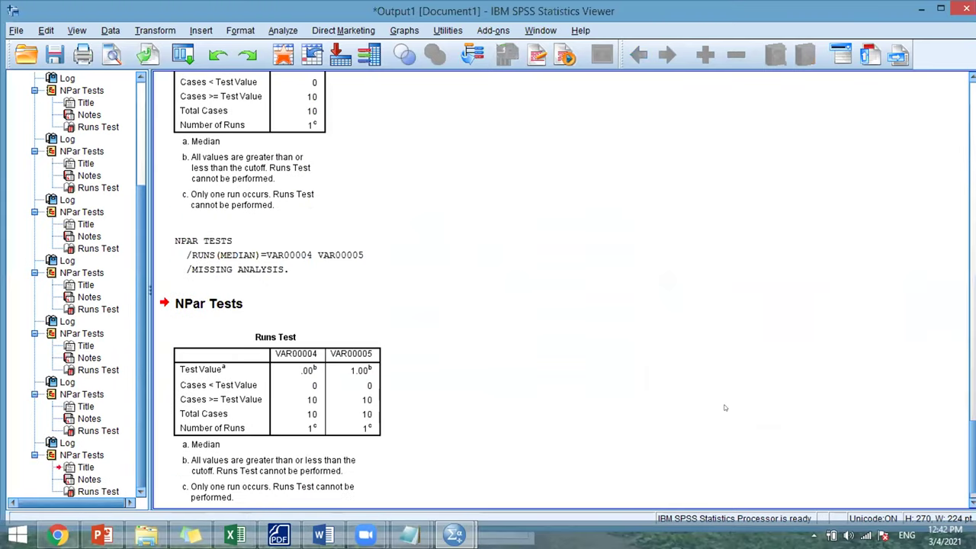
{"action": "left_click", "coordinate": [360, 415]}
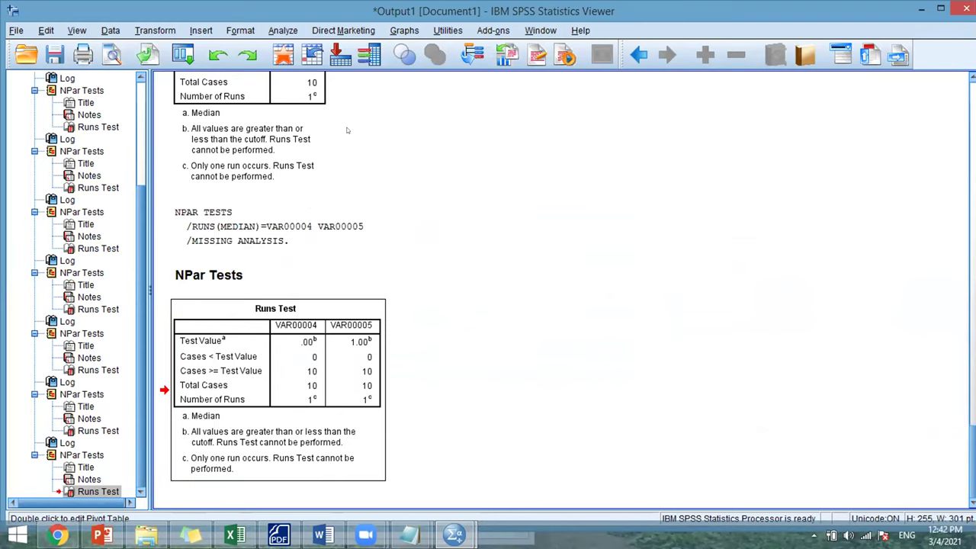
Step: Run the Runs Test on VAR00005 alone with the Median cut point, removing VAR00004 from the test variables
{"action": "left_click", "coordinate": [183, 53]}
{"action": "left_click", "coordinate": [192, 79]}
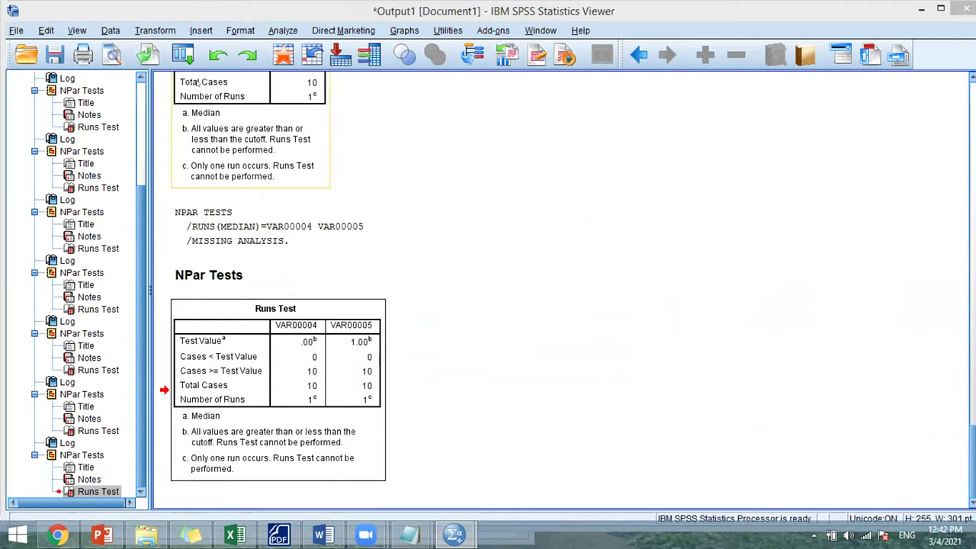
{"action": "left_click", "coordinate": [843, 227]}
{"action": "left_click", "coordinate": [786, 276]}
{"action": "left_click", "coordinate": [723, 407]}
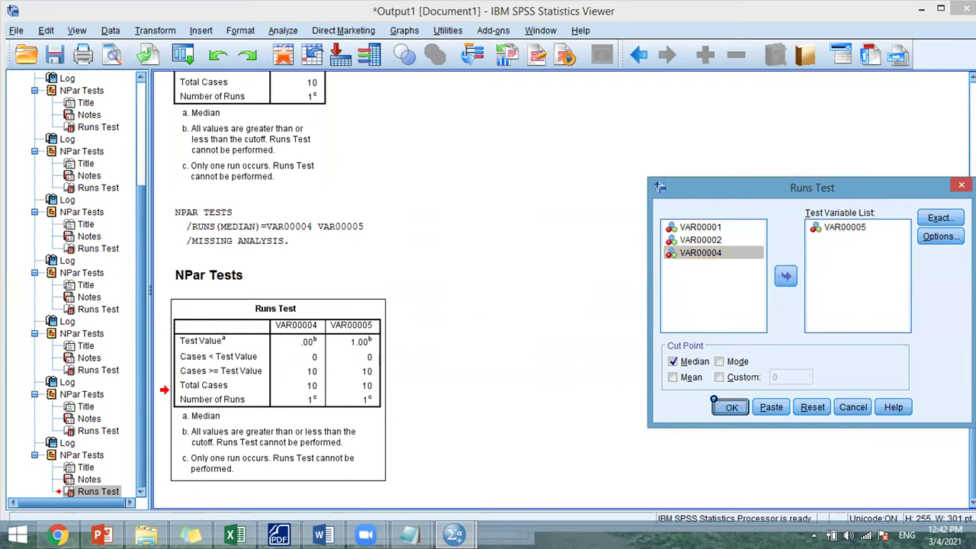
{"action": "left_click", "coordinate": [301, 394]}
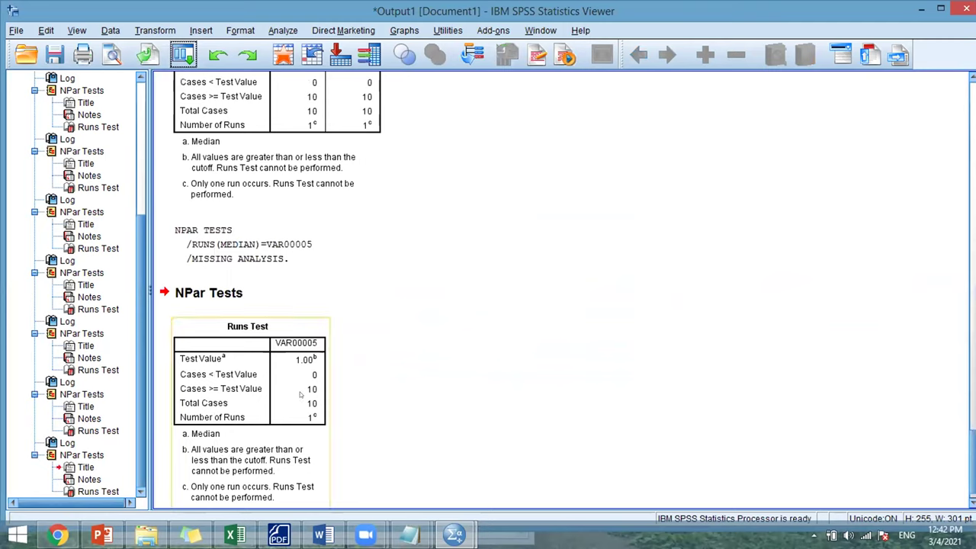
{"action": "left_click", "coordinate": [343, 440]}
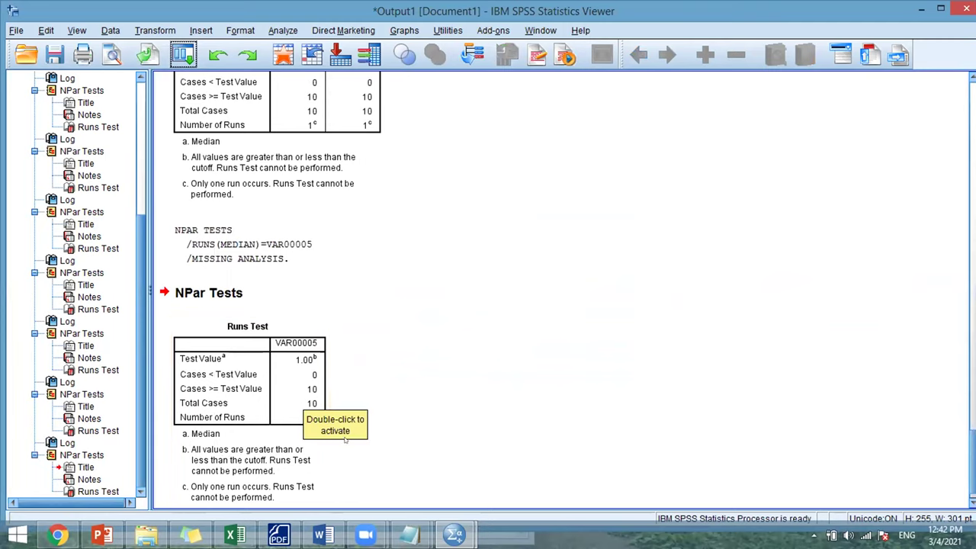
Step: Return to the Data Editor and review the VAR00005 values in the first five rows
{"action": "mouse_move", "coordinate": [455, 531]}
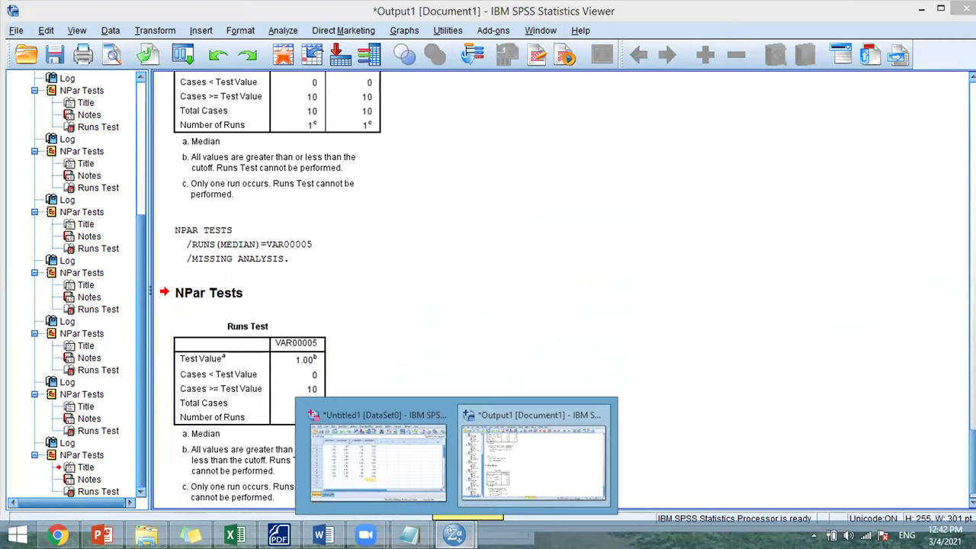
{"action": "left_click", "coordinate": [404, 472]}
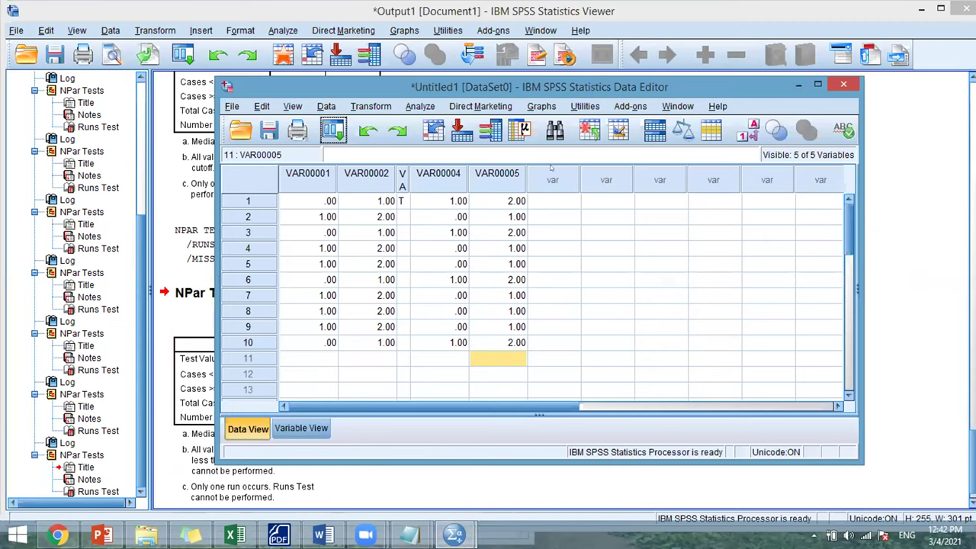
{"action": "left_click", "coordinate": [509, 201]}
{"action": "left_click", "coordinate": [508, 231]}
{"action": "left_click", "coordinate": [507, 250]}
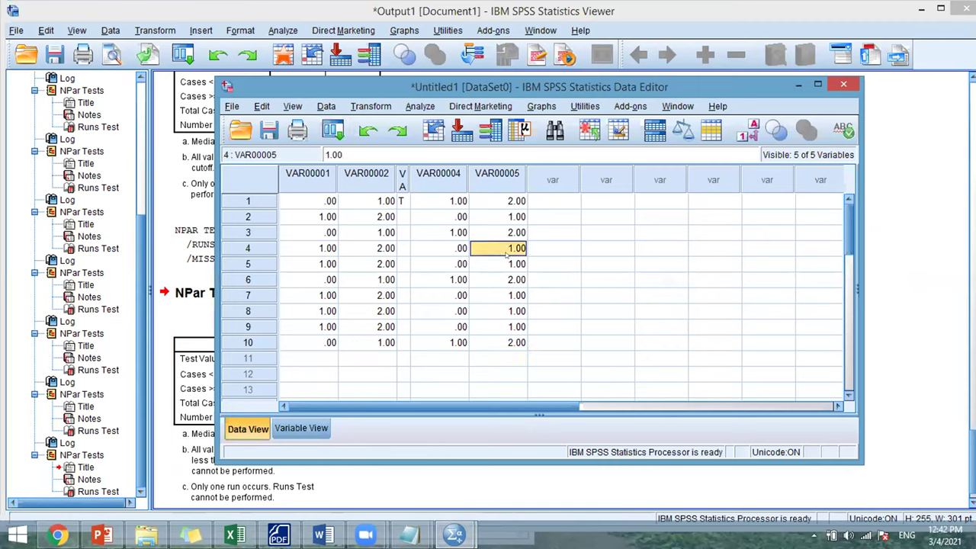
{"action": "left_click", "coordinate": [506, 264]}
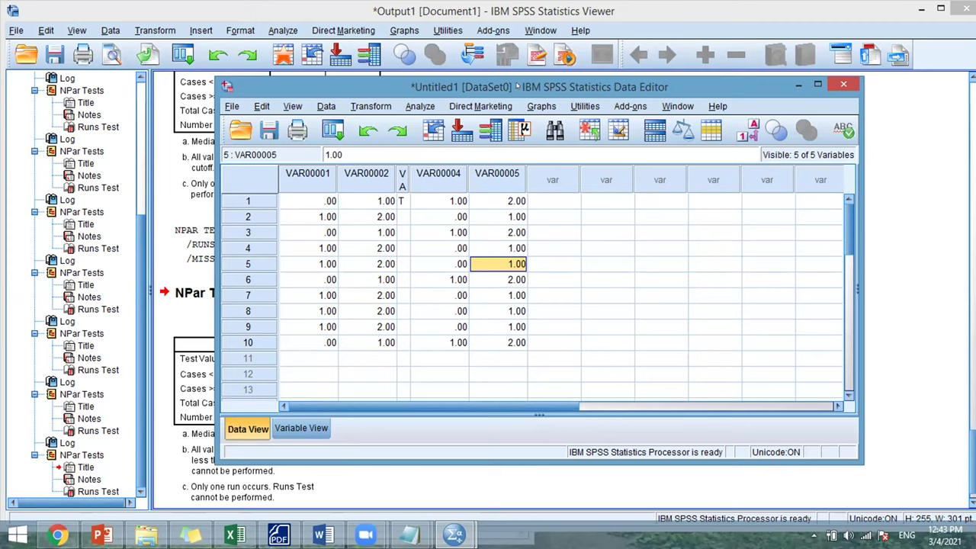
Step: Move the Data Editor clear of the latest Runs Test table and compare the VAR00005 values in rows 1 to 8 with that output
{"action": "left_click_drag", "start_coordinate": [526, 87], "coordinate": [667, 82]}
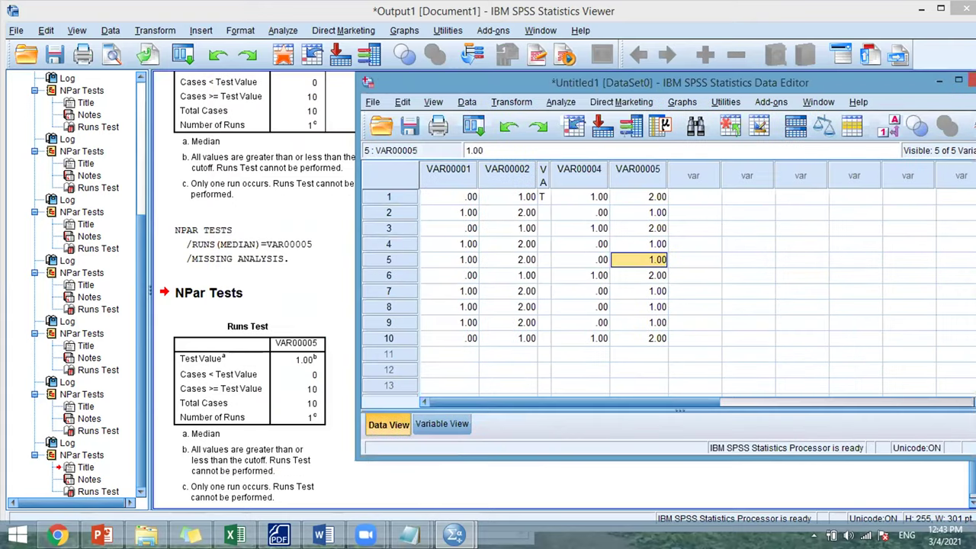
{"action": "left_click", "coordinate": [600, 259]}
{"action": "left_click", "coordinate": [632, 263]}
{"action": "left_click", "coordinate": [643, 290]}
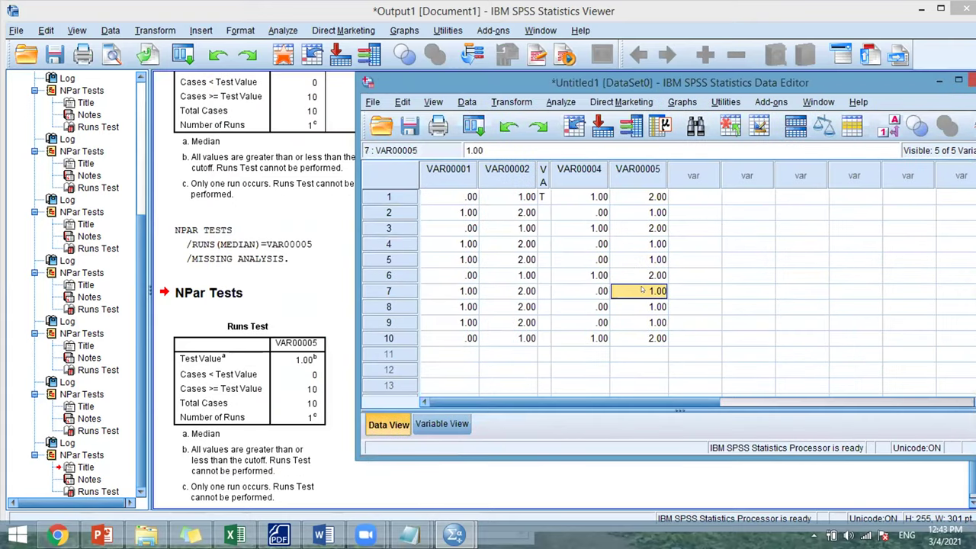
{"action": "left_click", "coordinate": [635, 278]}
{"action": "left_click", "coordinate": [633, 234]}
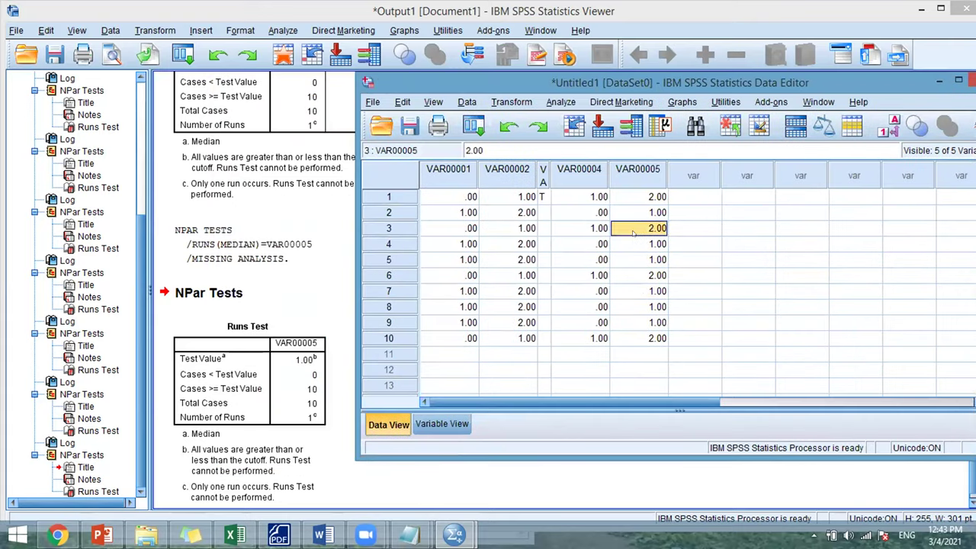
{"action": "left_click", "coordinate": [634, 190]}
{"action": "left_click", "coordinate": [634, 211]}
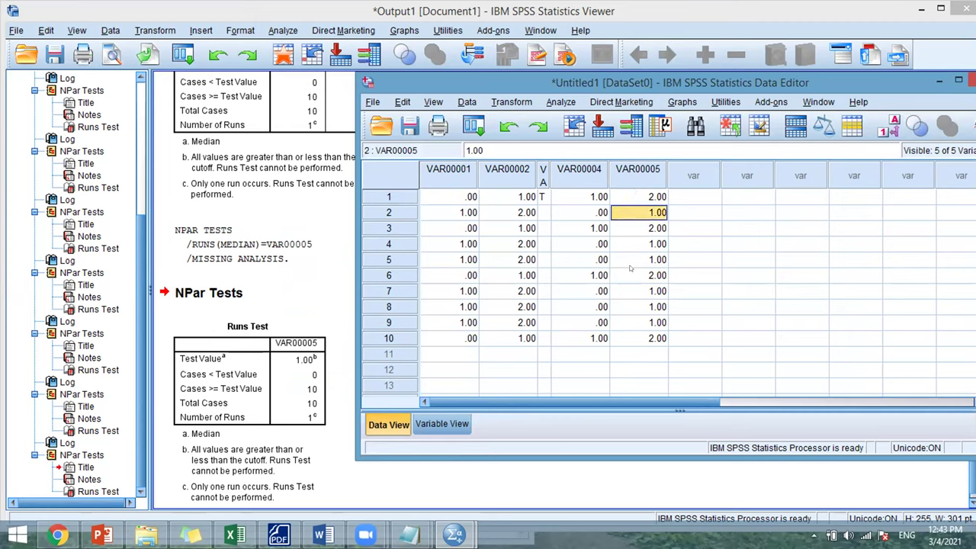
{"action": "left_click", "coordinate": [632, 264]}
{"action": "left_click", "coordinate": [631, 280]}
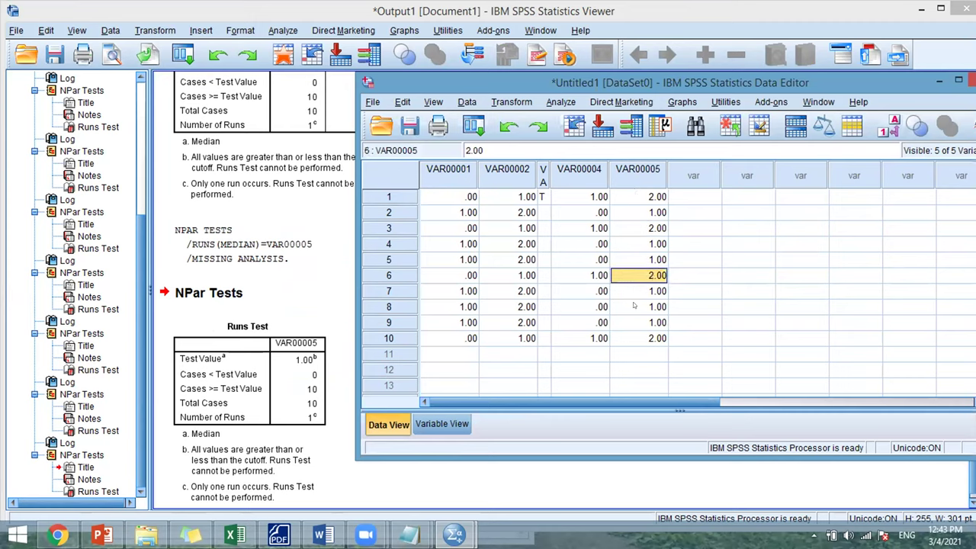
{"action": "left_click", "coordinate": [635, 305]}
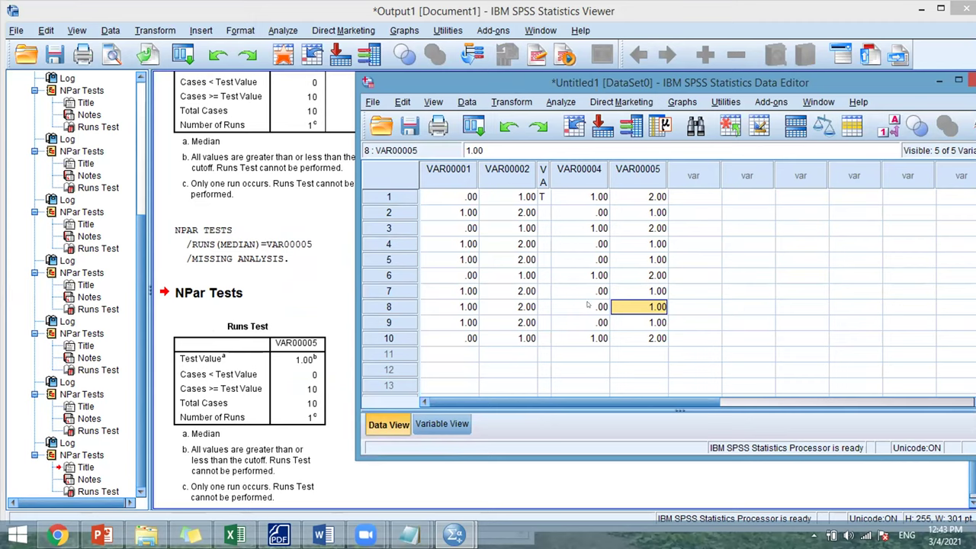
Step: Recheck the VAR00005 values in rows 5 and 6 of the Data Editor against the latest Runs Test output
{"action": "left_click", "coordinate": [632, 275]}
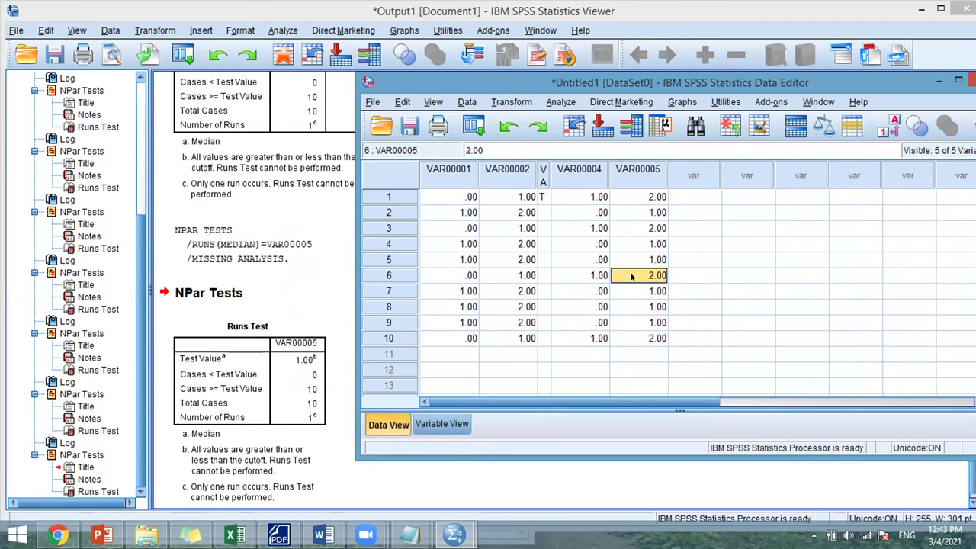
{"action": "left_click", "coordinate": [633, 264]}
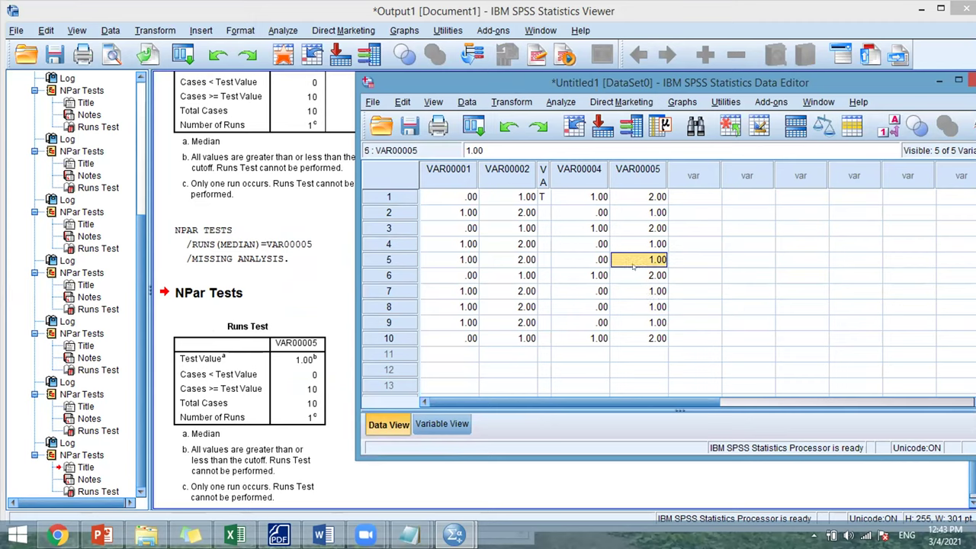
{"action": "left_click", "coordinate": [633, 276]}
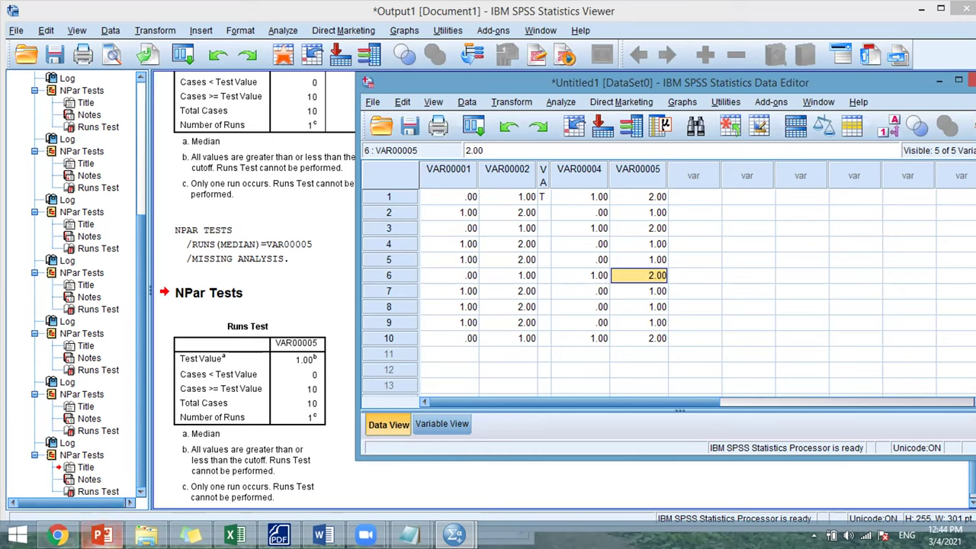
Step: Switch to the PowerPoint presentation and review the manual run-count table on slide 22
{"action": "left_click", "coordinate": [101, 535]}
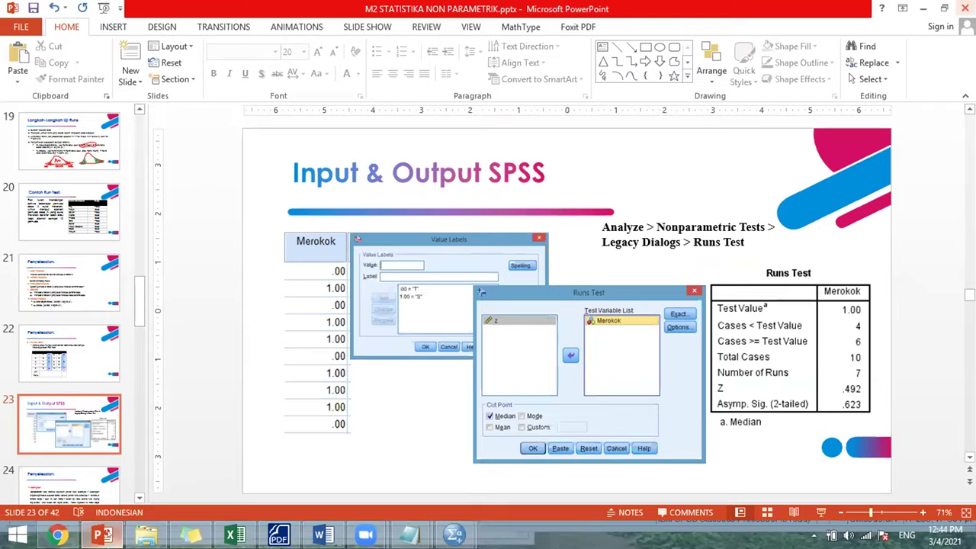
{"action": "left_click", "coordinate": [97, 379]}
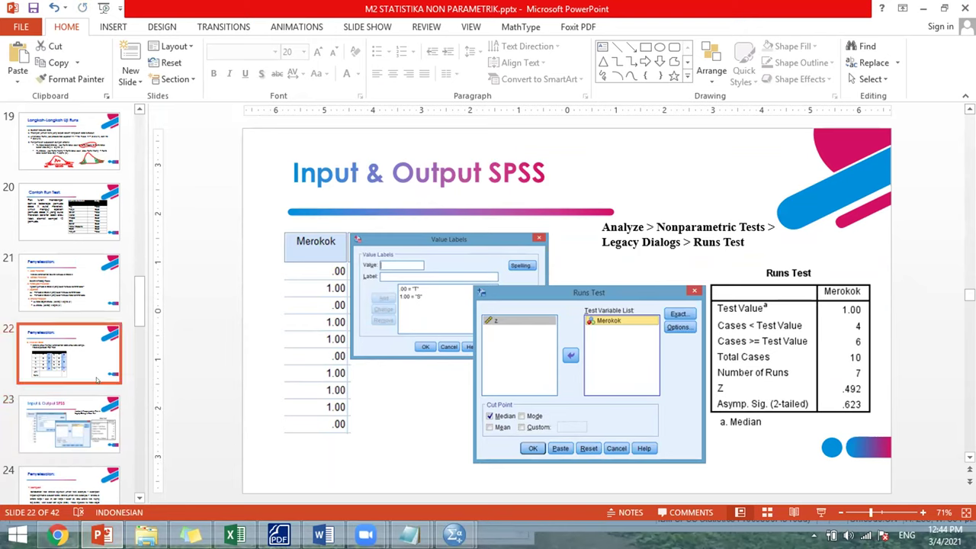
{"action": "left_click", "coordinate": [632, 380]}
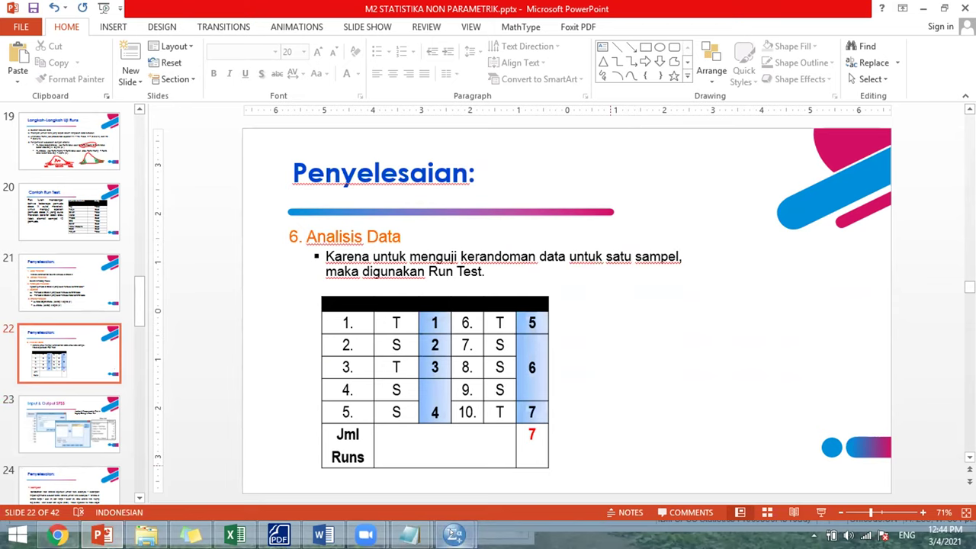
Step: Return to SPSS and review the coded data and the Median cut point Runs Test tables for VAR00004 and VAR00005
{"action": "left_click", "coordinate": [454, 533]}
{"action": "left_click", "coordinate": [411, 473]}
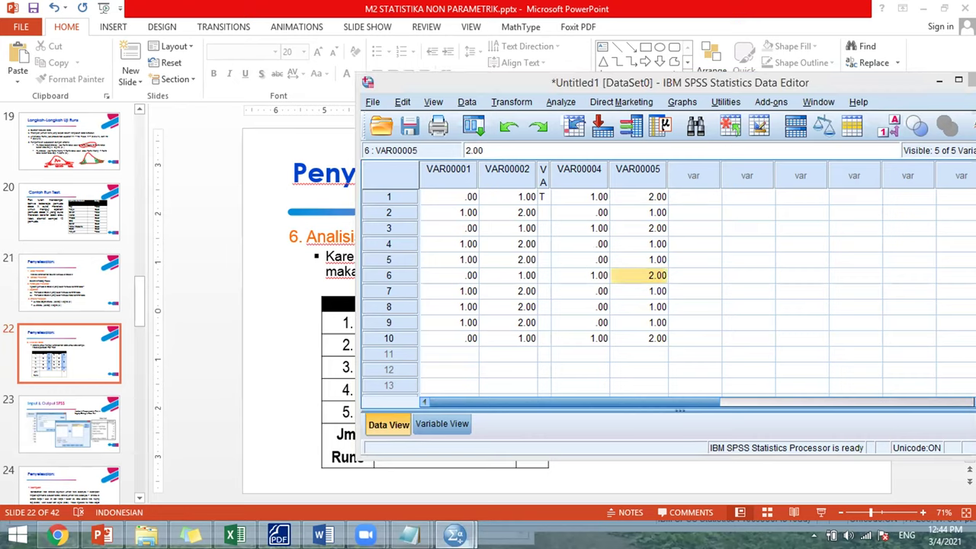
{"action": "mouse_move", "coordinate": [454, 534]}
{"action": "left_click", "coordinate": [494, 463]}
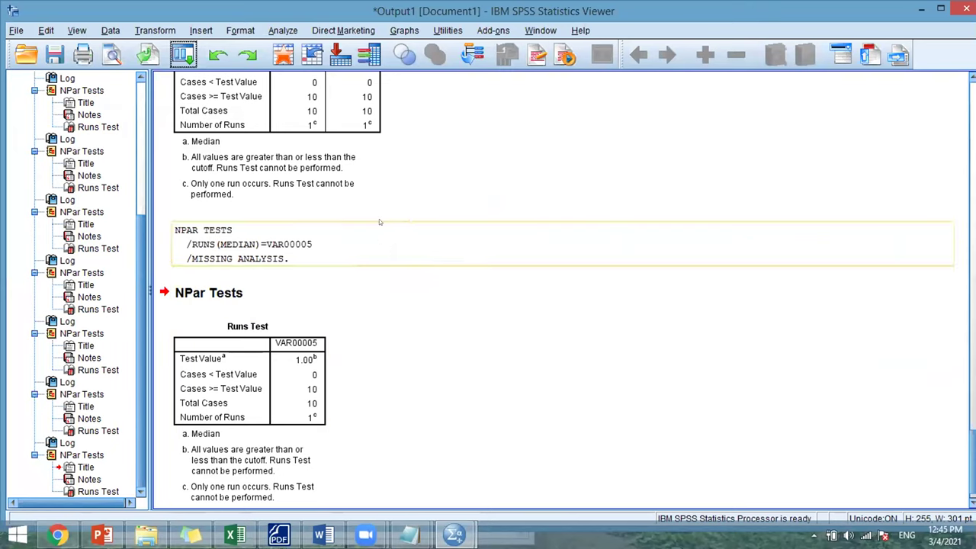
{"action": "left_click", "coordinate": [313, 154]}
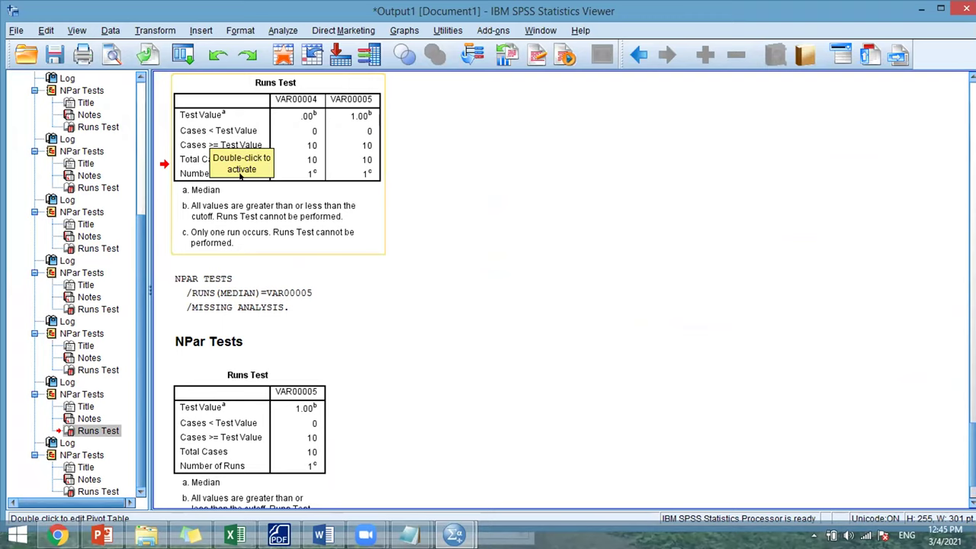
{"action": "left_click", "coordinate": [231, 427]}
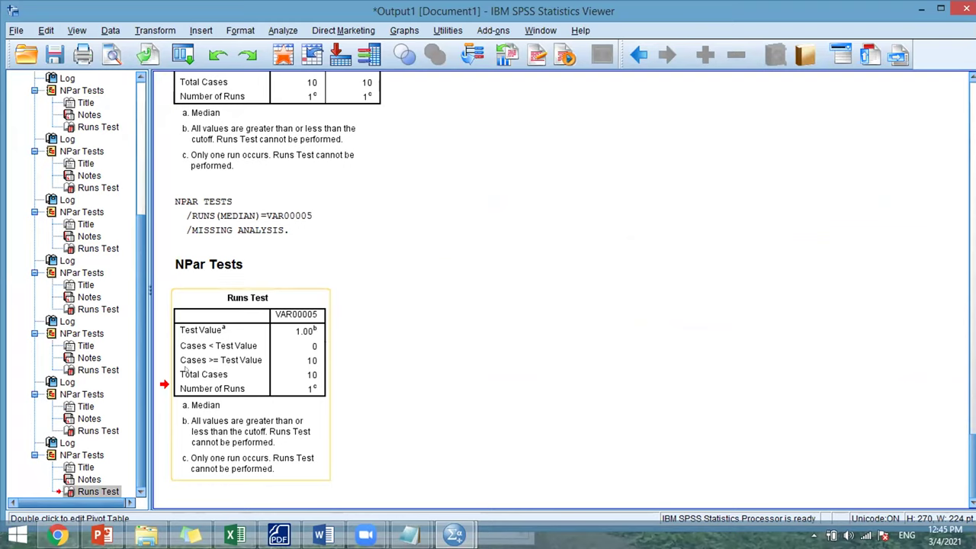
Step: Run the Runs Test on VAR00005 again with the Mean cut point instead of the Median
{"action": "left_click_drag", "start_coordinate": [217, 360], "coordinate": [371, 404]}
{"action": "left_click", "coordinate": [369, 58]}
{"action": "left_click", "coordinate": [186, 75]}
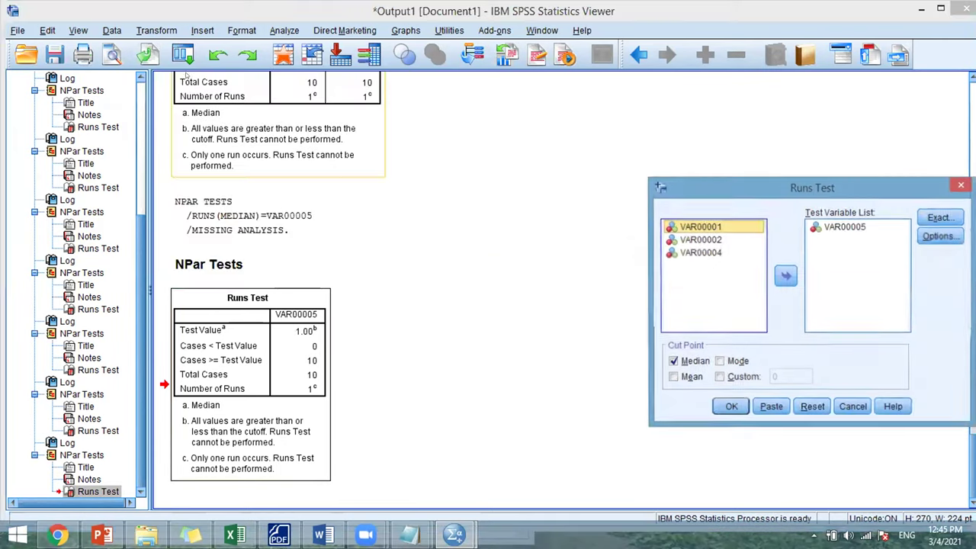
{"action": "left_click", "coordinate": [672, 378]}
{"action": "left_click", "coordinate": [673, 361]}
{"action": "left_click", "coordinate": [730, 407]}
Step: Examine the Mean cut point Runs Test table for VAR00005, including its test value, case counts, number of runs and significance
{"action": "left_click", "coordinate": [314, 407]}
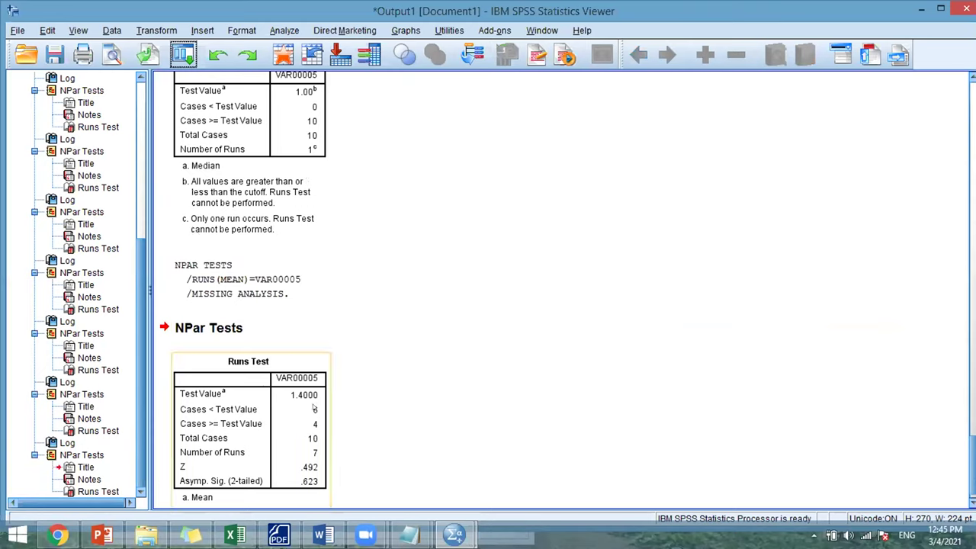
{"action": "left_click", "coordinate": [288, 395]}
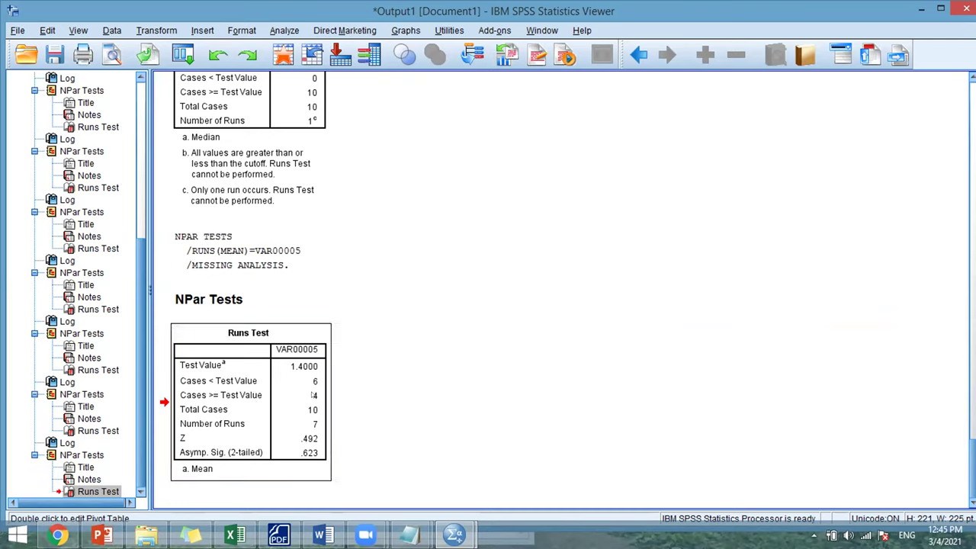
{"action": "left_click", "coordinate": [349, 384]}
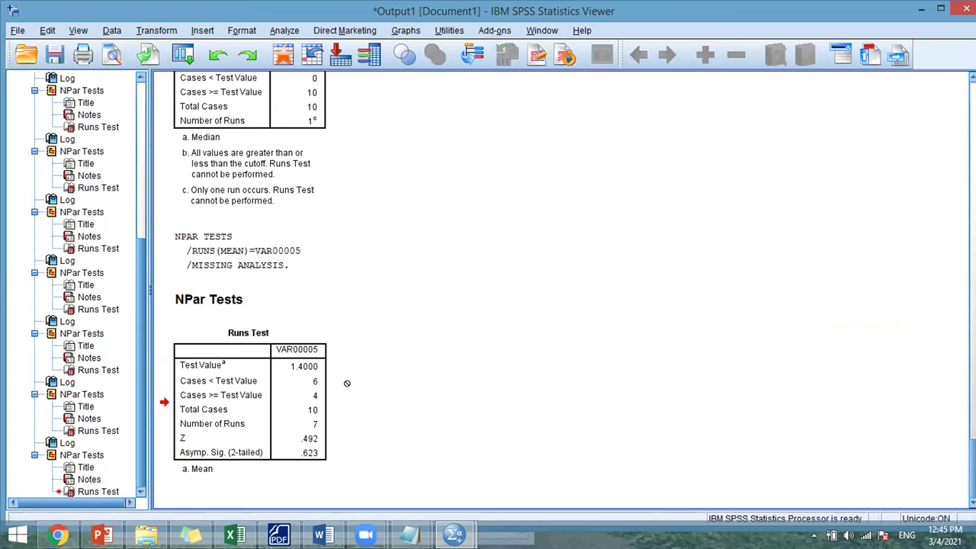
{"action": "left_click", "coordinate": [298, 384]}
{"action": "left_click", "coordinate": [152, 443]}
{"action": "left_click", "coordinate": [223, 404]}
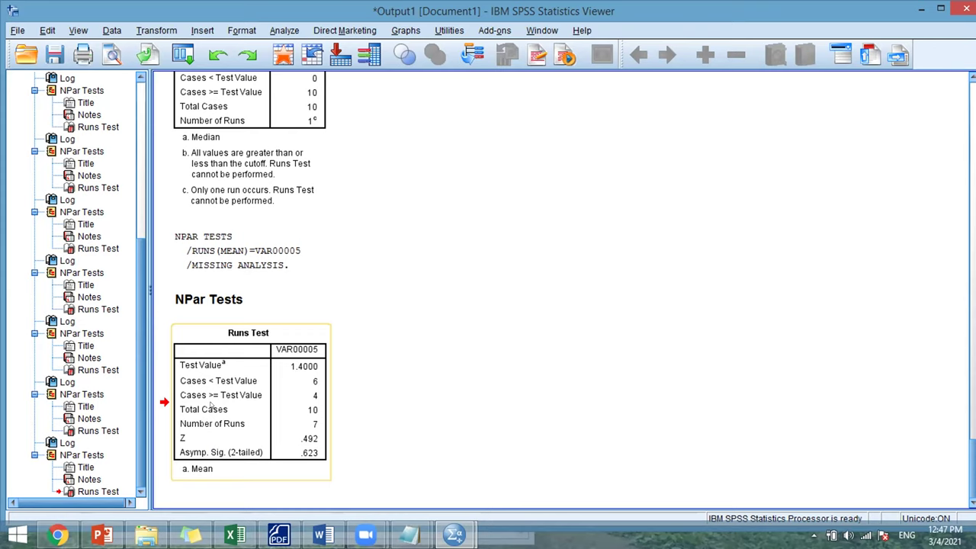
{"action": "left_click", "coordinate": [359, 313]}
{"action": "left_click", "coordinate": [314, 294]}
{"action": "left_click", "coordinate": [251, 465]}
{"action": "left_click", "coordinate": [236, 488]}
Step: Switch to the PowerPoint presentation and show slide 23, Input & Output SPSS
{"action": "mouse_move", "coordinate": [105, 535]}
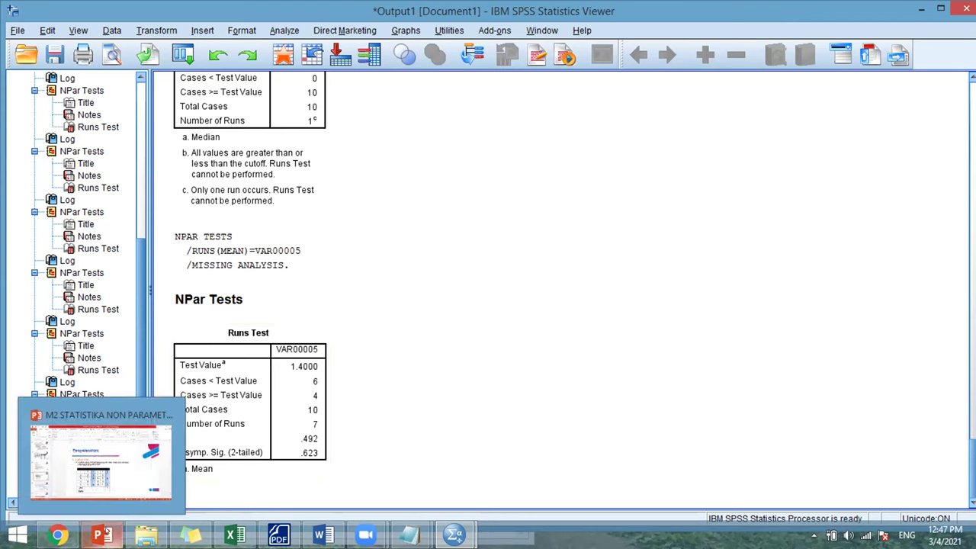
{"action": "left_click", "coordinate": [104, 534]}
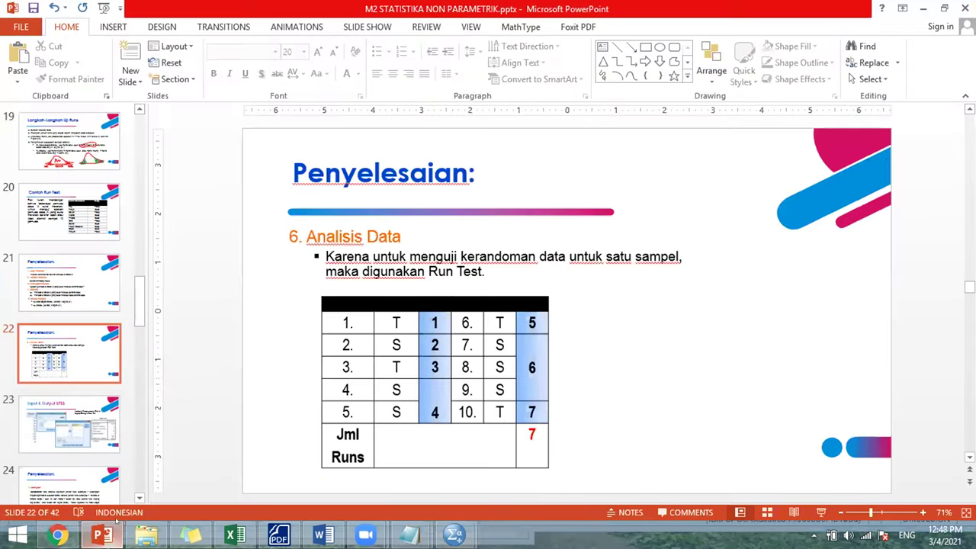
{"action": "left_click", "coordinate": [84, 438]}
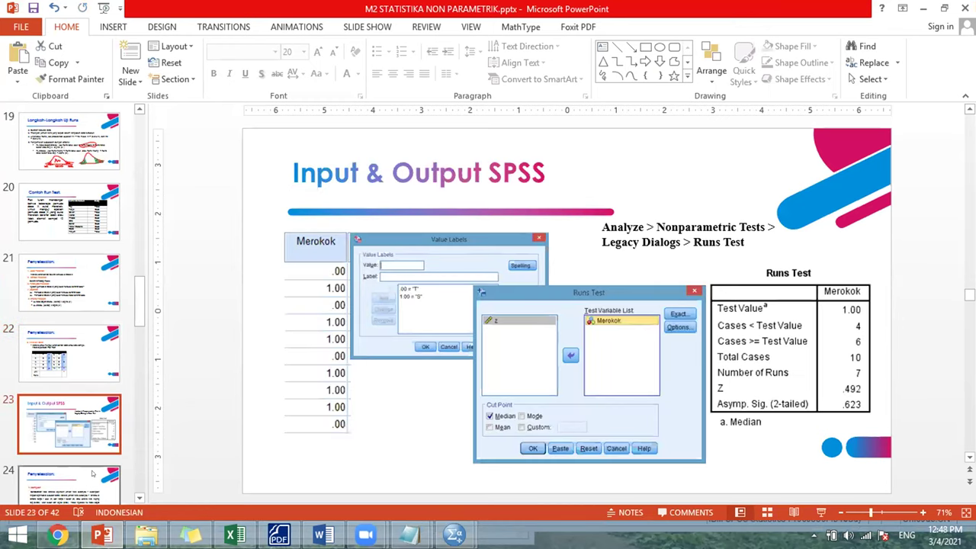
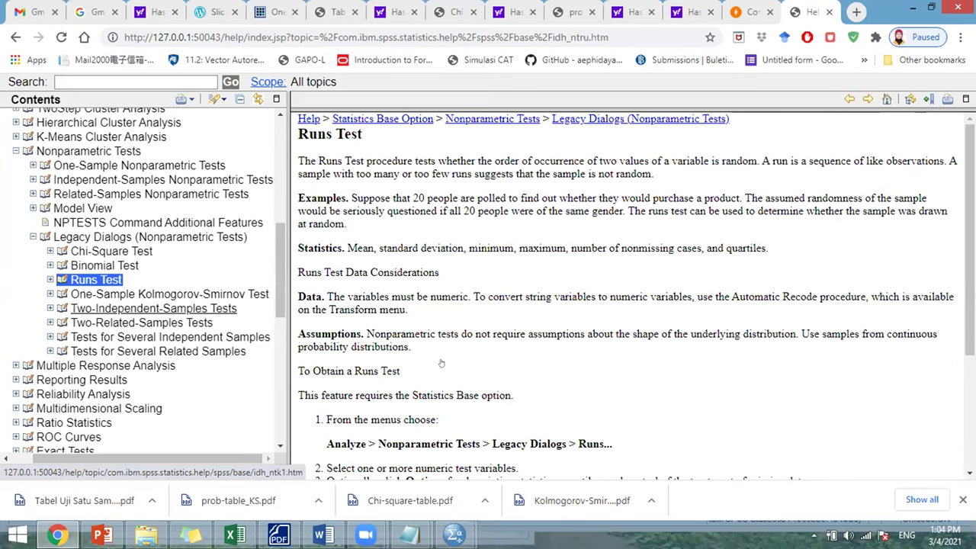
Step: Open the One-Sample Kolmogorov-Smirnov Test help topic, read through its procedure and expand its subtopics in the contents
{"action": "left_click", "coordinate": [245, 294]}
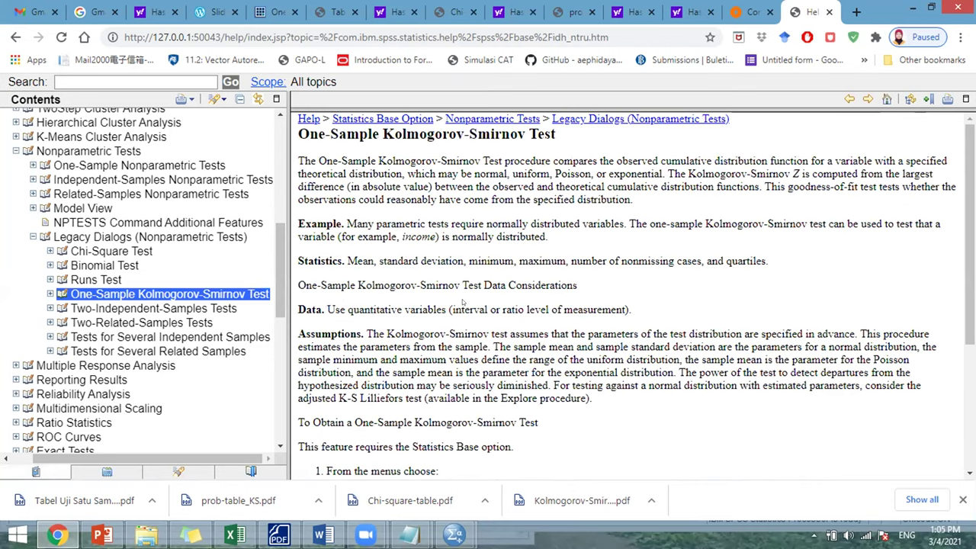
{"action": "scroll", "coordinate": [462, 303], "scroll_direction": "down", "scroll_amount": 3}
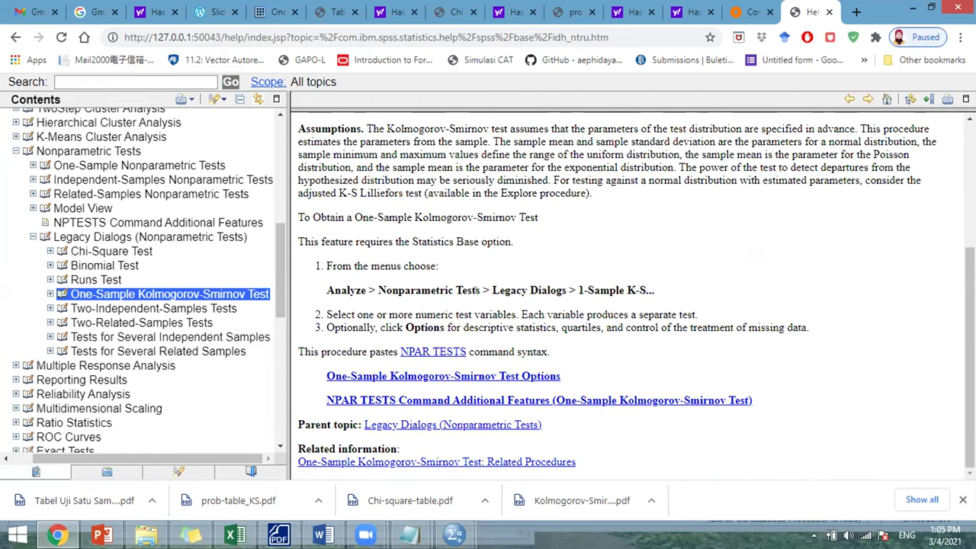
{"action": "scroll", "coordinate": [485, 291], "scroll_direction": "up", "scroll_amount": 4}
{"action": "scroll", "coordinate": [614, 306], "scroll_direction": "down", "scroll_amount": 4}
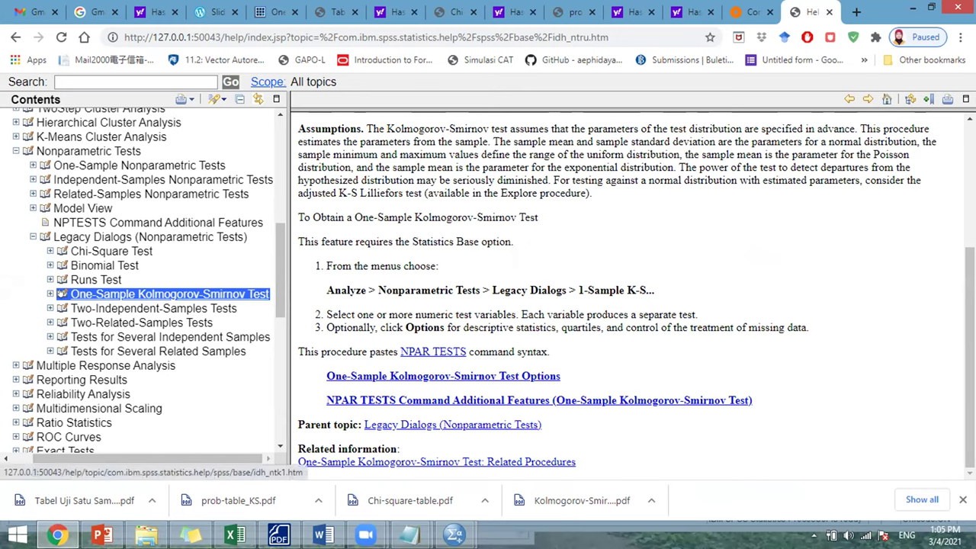
{"action": "left_click", "coordinate": [50, 294]}
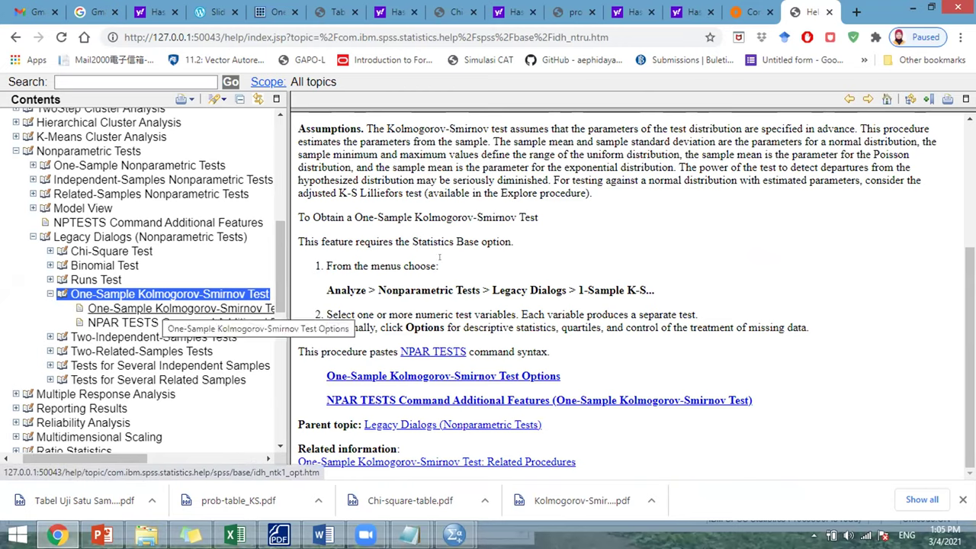
{"action": "scroll", "coordinate": [621, 231], "scroll_direction": "up", "scroll_amount": 3}
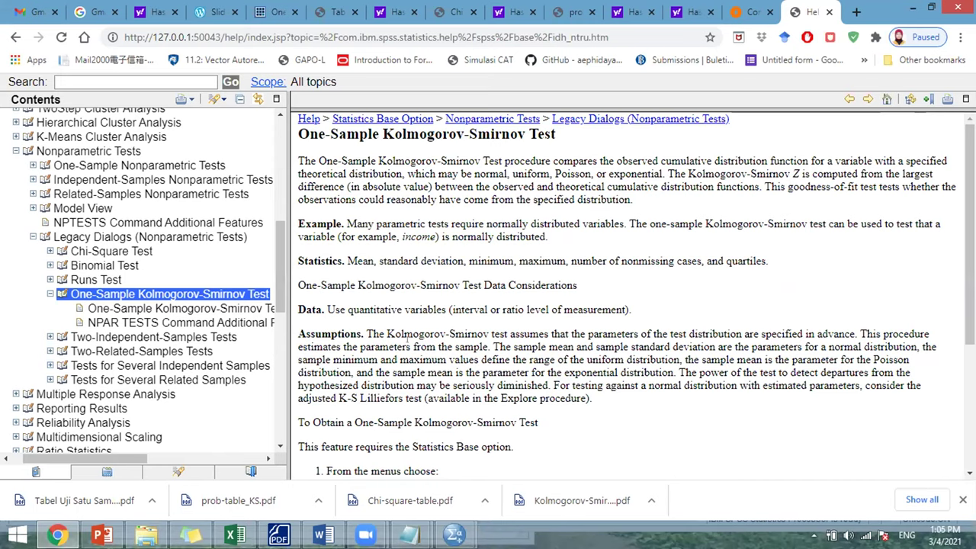
Step: Highlight the Assumptions passages on the normal, uniform and Poisson distribution parameters in the Kolmogorov-Smirnov help topic
{"action": "double_click", "coordinate": [503, 347]}
{"action": "left_click_drag", "start_coordinate": [519, 347], "coordinate": [912, 345]}
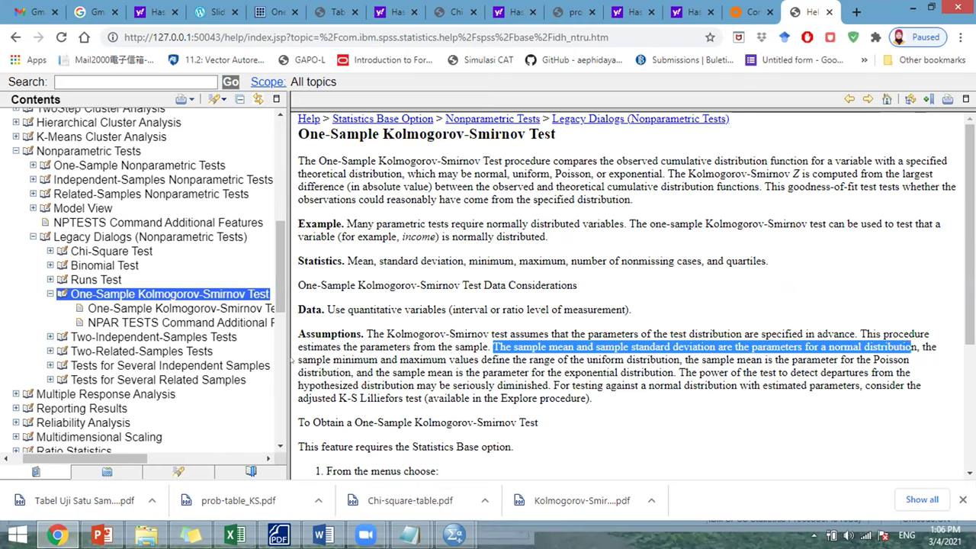
{"action": "left_click_drag", "start_coordinate": [293, 352], "coordinate": [671, 347]}
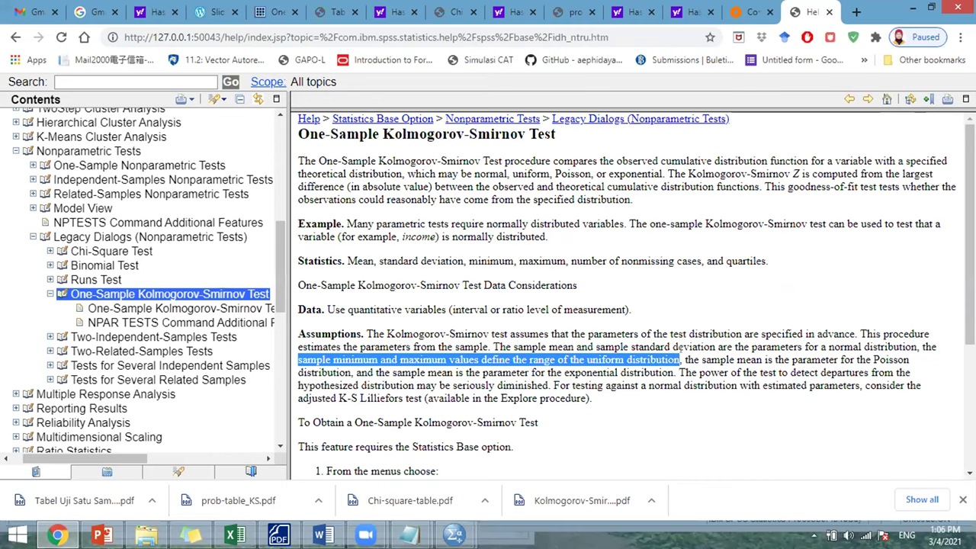
{"action": "left_click_drag", "start_coordinate": [685, 360], "coordinate": [824, 347]}
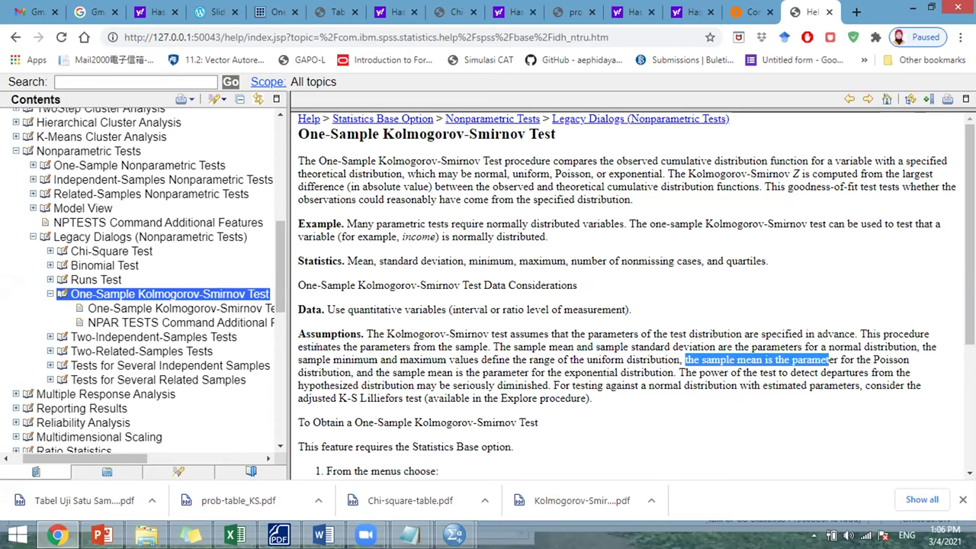
Step: Switch to the SPSS Data Editor and open the legacy One-Sample Kolmogorov-Smirnov Test at its Normal test distribution option
{"action": "left_click", "coordinate": [454, 534]}
{"action": "mouse_move", "coordinate": [455, 534]}
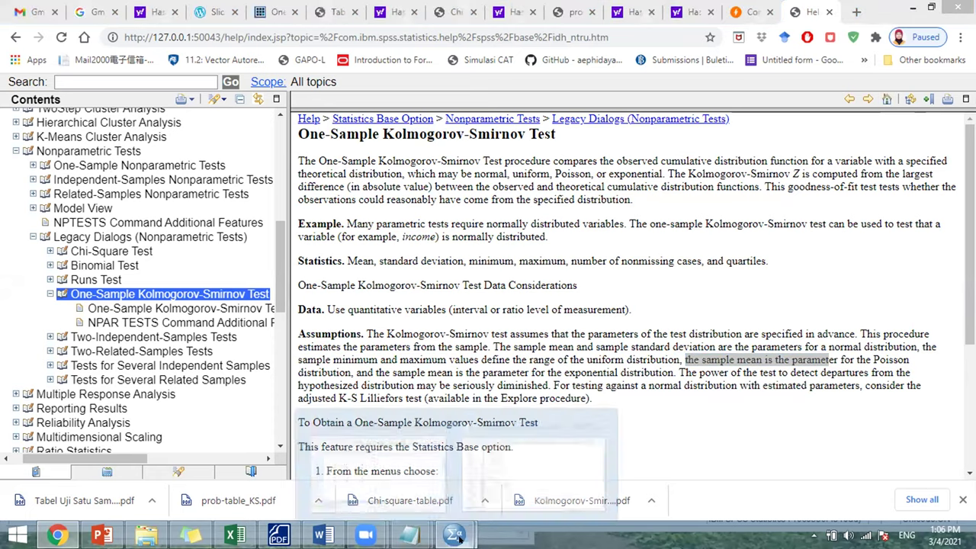
{"action": "left_click", "coordinate": [435, 477]}
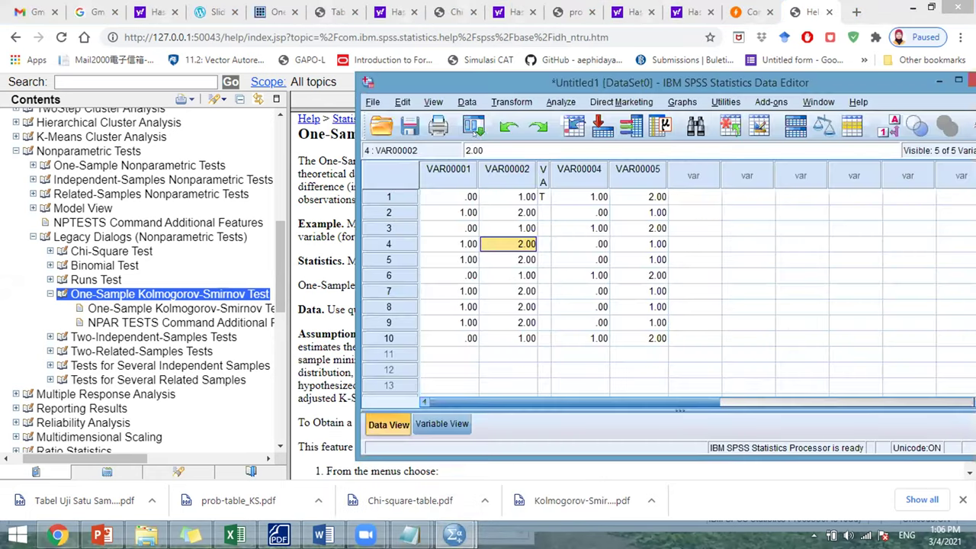
{"action": "left_click", "coordinate": [473, 125]}
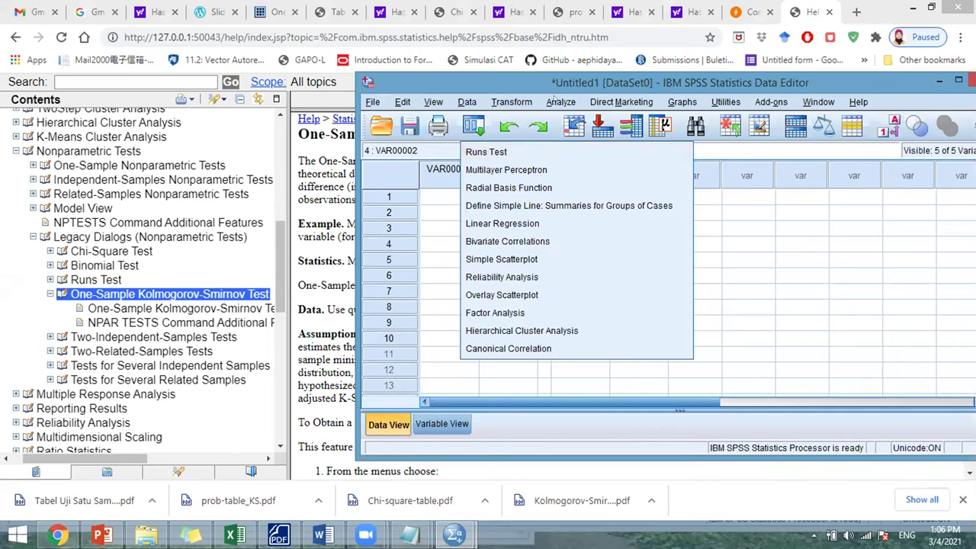
{"action": "left_click", "coordinate": [555, 101]}
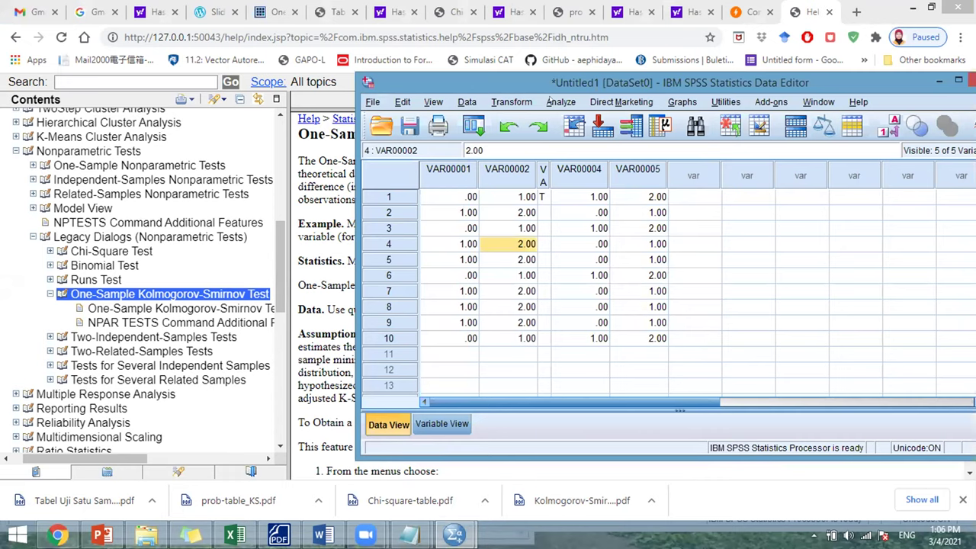
{"action": "left_click", "coordinate": [546, 107]}
{"action": "mouse_move", "coordinate": [631, 360]}
{"action": "mouse_move", "coordinate": [660, 351]}
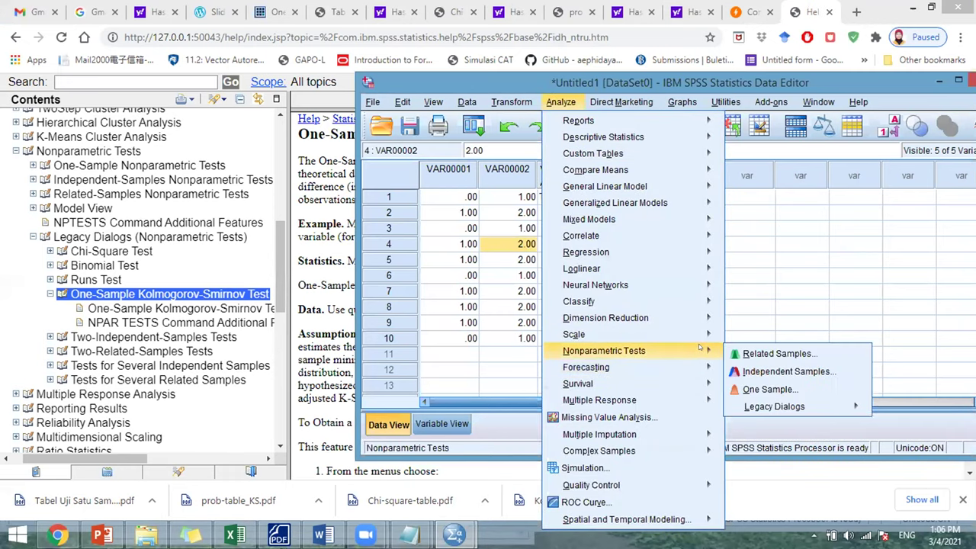
{"action": "mouse_move", "coordinate": [774, 407]}
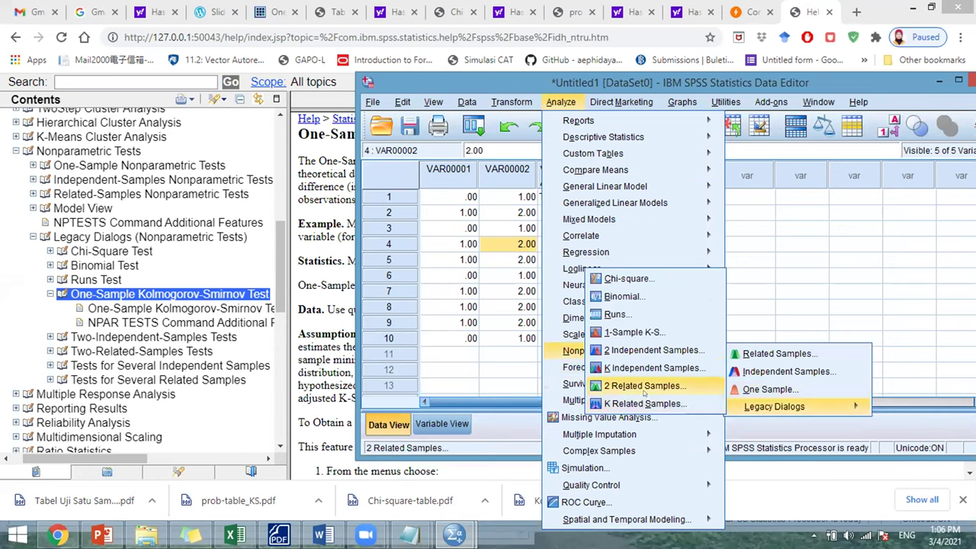
{"action": "left_click", "coordinate": [622, 333]}
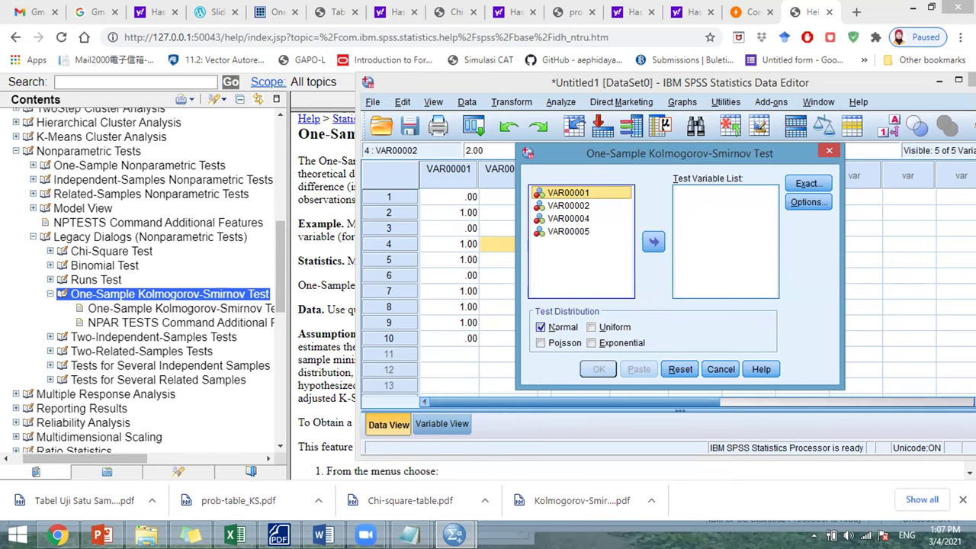
{"action": "left_click", "coordinate": [541, 327]}
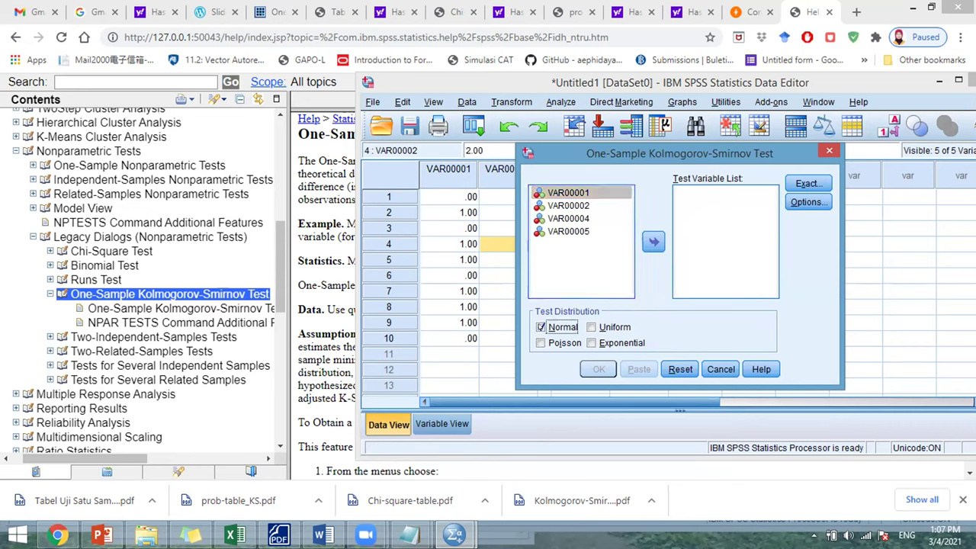
Step: Enable the Uniform, Exponential and Poisson test distributions, then dismiss the Kolmogorov-Smirnov dialog without running the test
{"action": "left_click", "coordinate": [591, 327]}
{"action": "left_click", "coordinate": [591, 342]}
{"action": "left_click", "coordinate": [540, 343]}
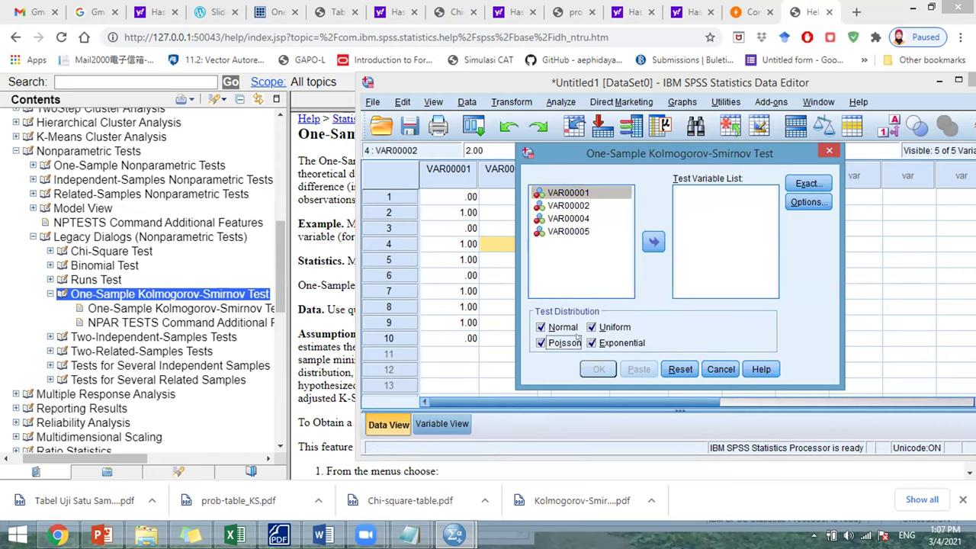
{"action": "left_click", "coordinate": [828, 151]}
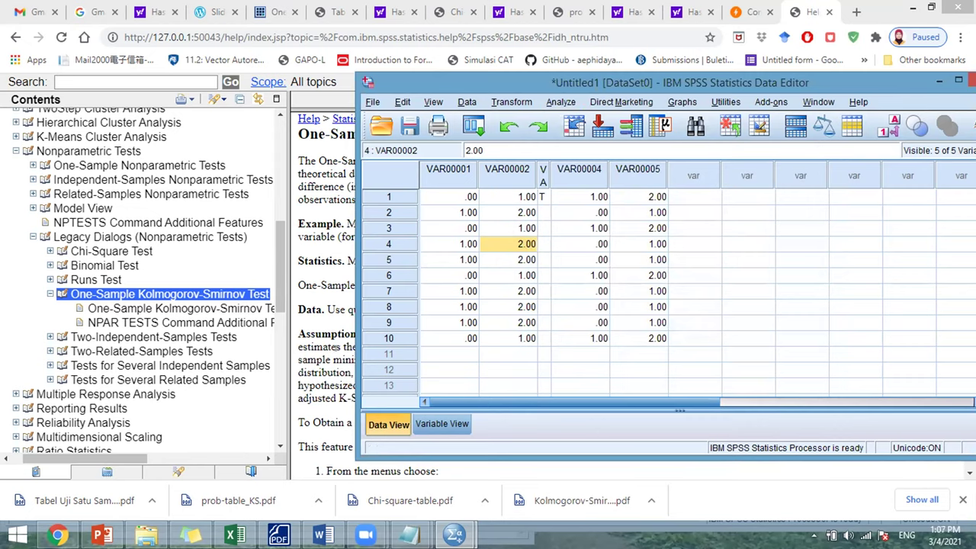
Step: Review the rest of the Kolmogorov-Smirnov help topic, then switch to PowerPoint and show slide 30, Analisis Data
{"action": "key", "text": "alt+Tab"}
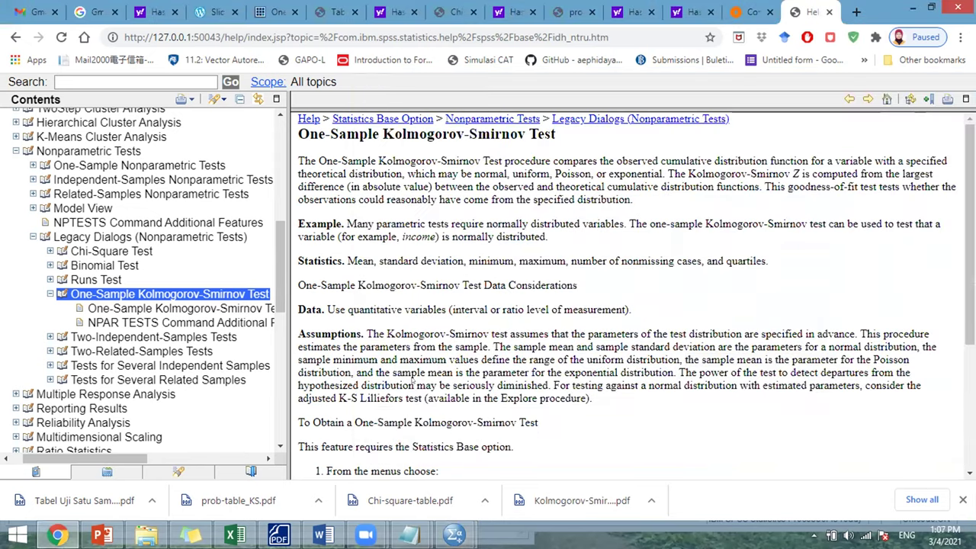
{"action": "scroll", "coordinate": [412, 380], "scroll_direction": "down", "scroll_amount": 3}
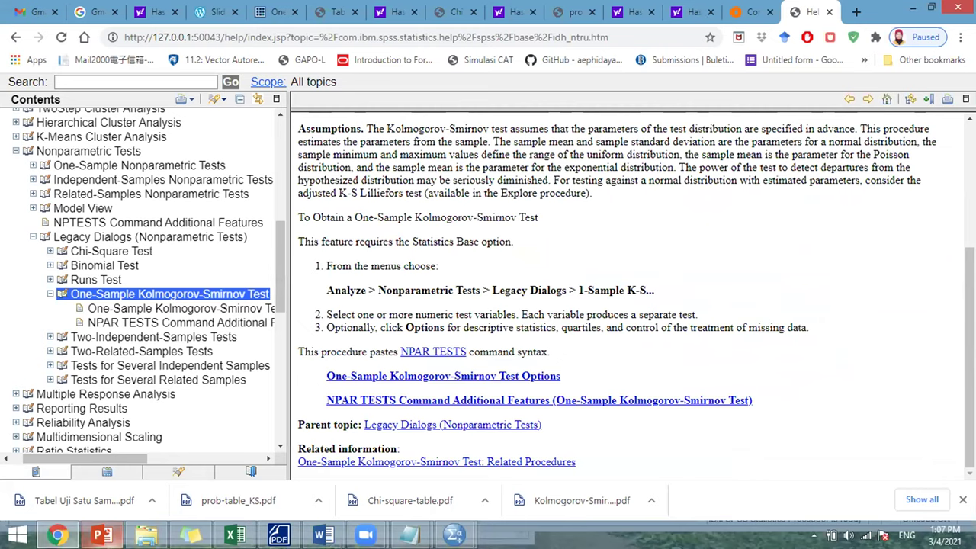
{"action": "left_click", "coordinate": [102, 536]}
{"action": "left_click", "coordinate": [68, 394]}
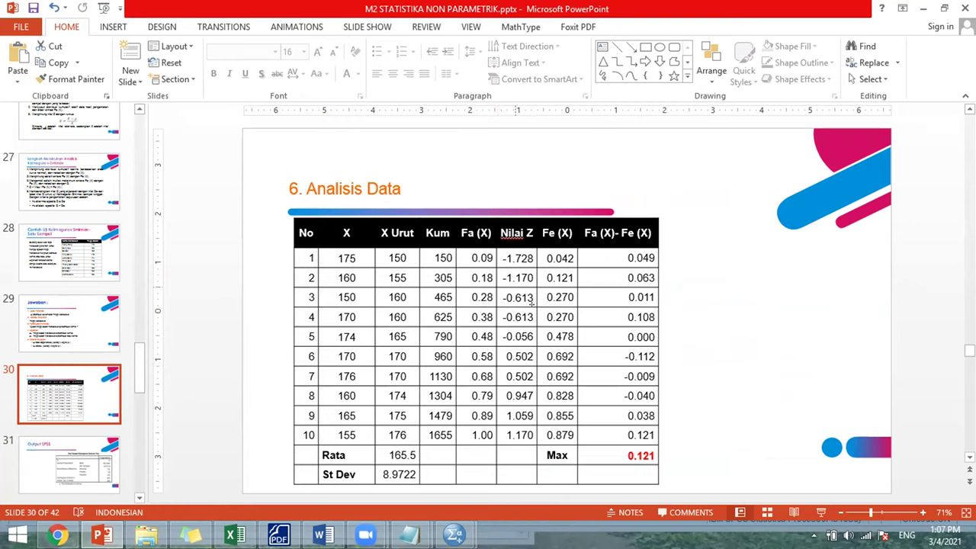
Step: Copy the ten Nilai Z values from the slide's table and switch to the Excel workbook Book1
{"action": "left_click", "coordinate": [700, 276]}
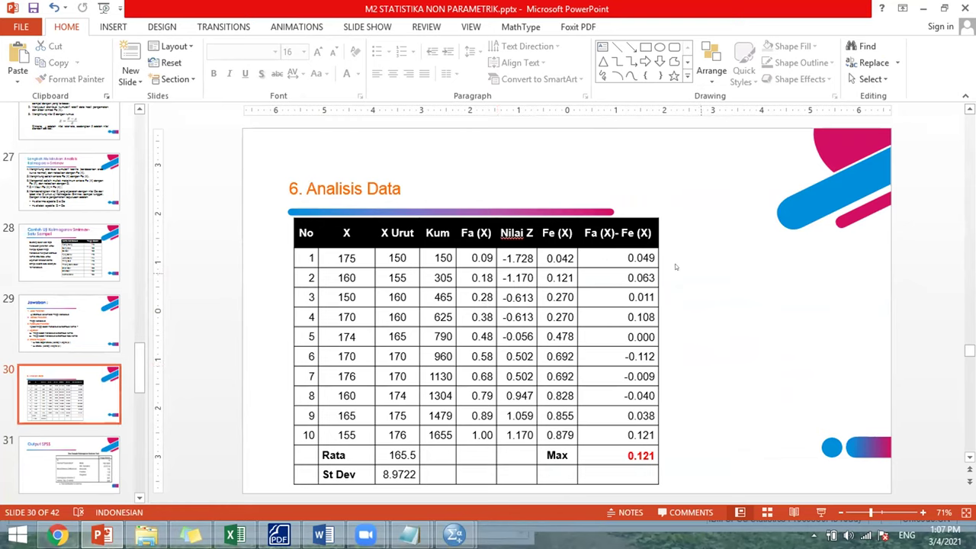
{"action": "left_click_drag", "start_coordinate": [508, 272], "coordinate": [517, 435]}
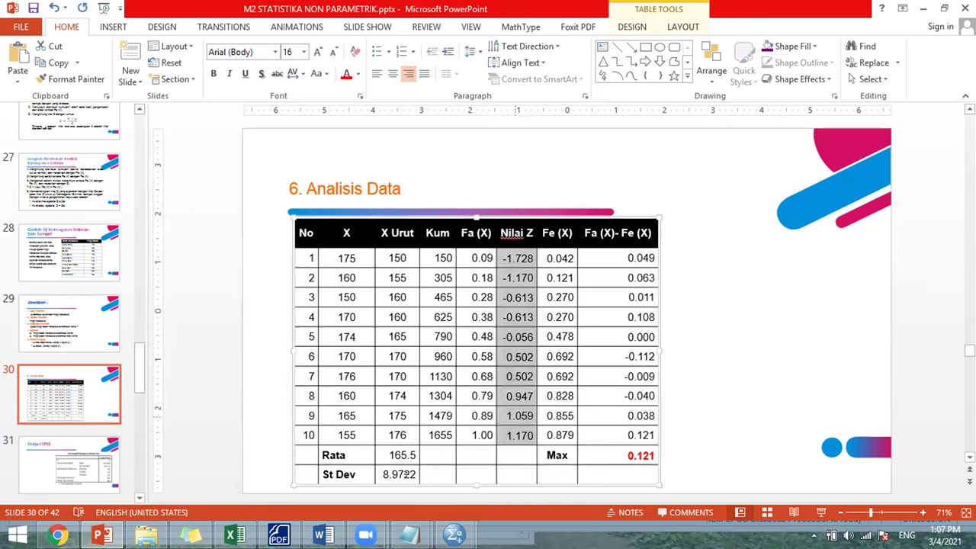
{"action": "left_click", "coordinate": [235, 535]}
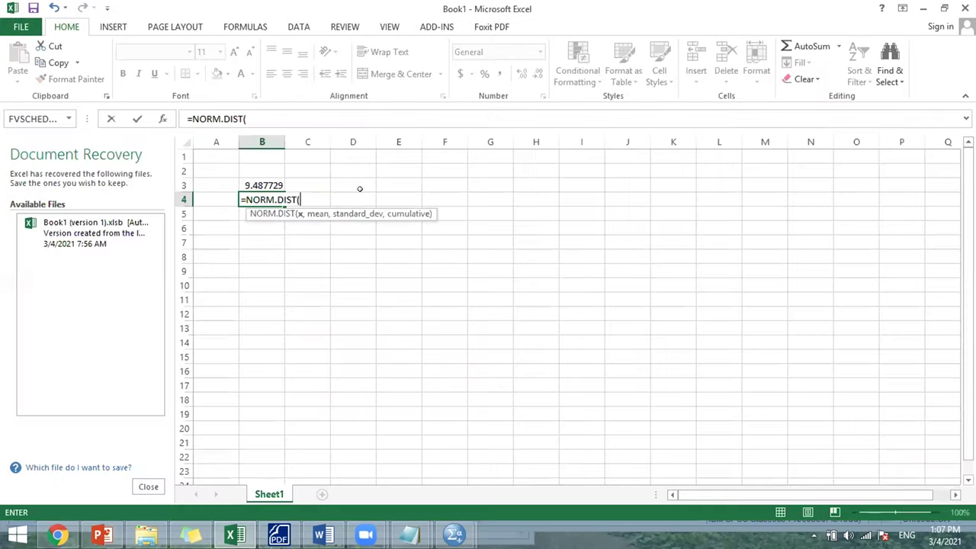
Step: Erase the unfinished NORM.DIST formula from cell B4
{"action": "key", "text": "BackSpace"}
{"action": "key", "text": "BackSpace"}
{"action": "key", "text": "BackSpace"}
{"action": "key", "text": "BackSpace"}
{"action": "key", "text": "BackSpace"}
{"action": "key", "text": "BackSpace"}
{"action": "key", "text": "BackSpace"}
{"action": "key", "text": "BackSpace"}
{"action": "key", "text": "BackSpace"}
{"action": "key", "text": "BackSpace"}
{"action": "key", "text": "BackSpace"}
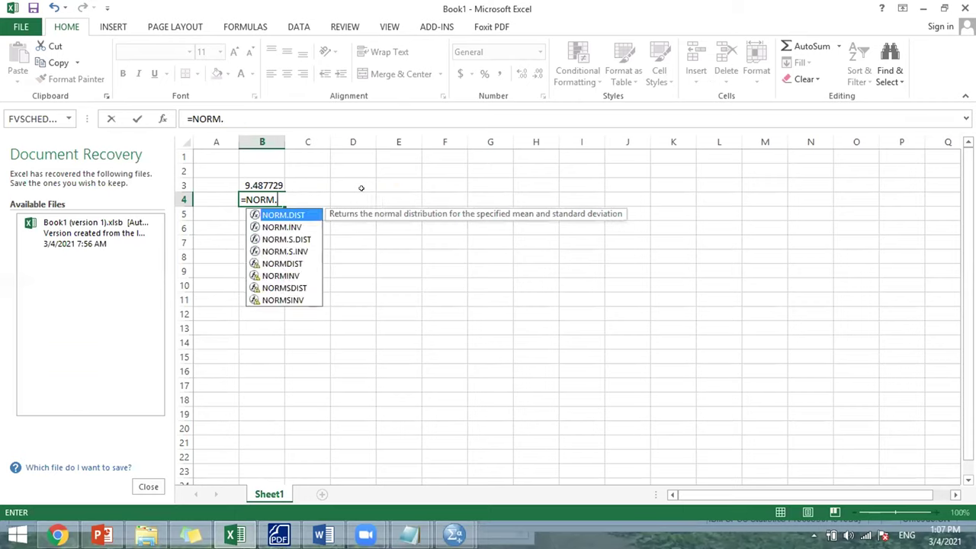
Step: Paste the copied Nilai Z values into cells D3:D12
{"action": "left_click", "coordinate": [359, 183]}
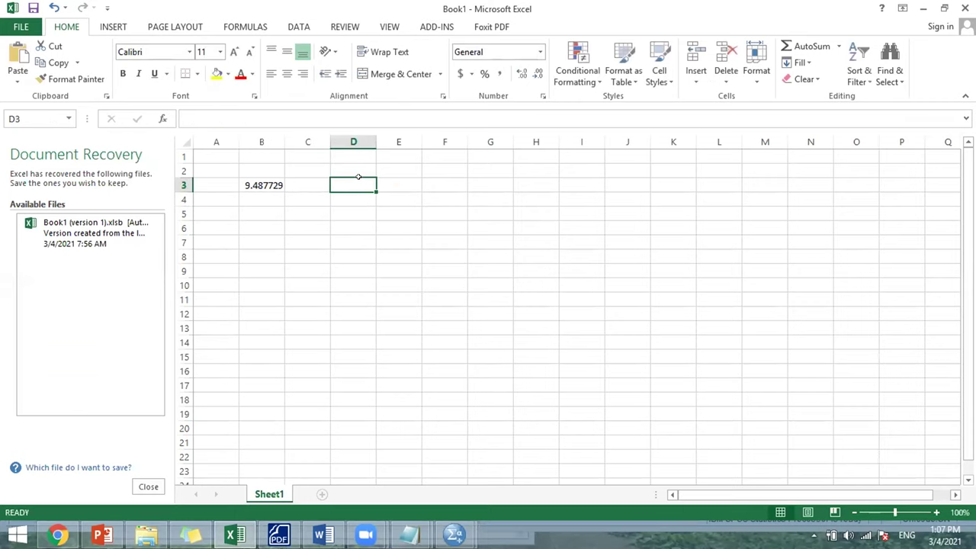
{"action": "type", "text": "-1.73 -1.17 -0.61 -0.61 -0.06 0.5 0.5 0.95 1.06 1.17"}
{"action": "left_click", "coordinate": [356, 383]}
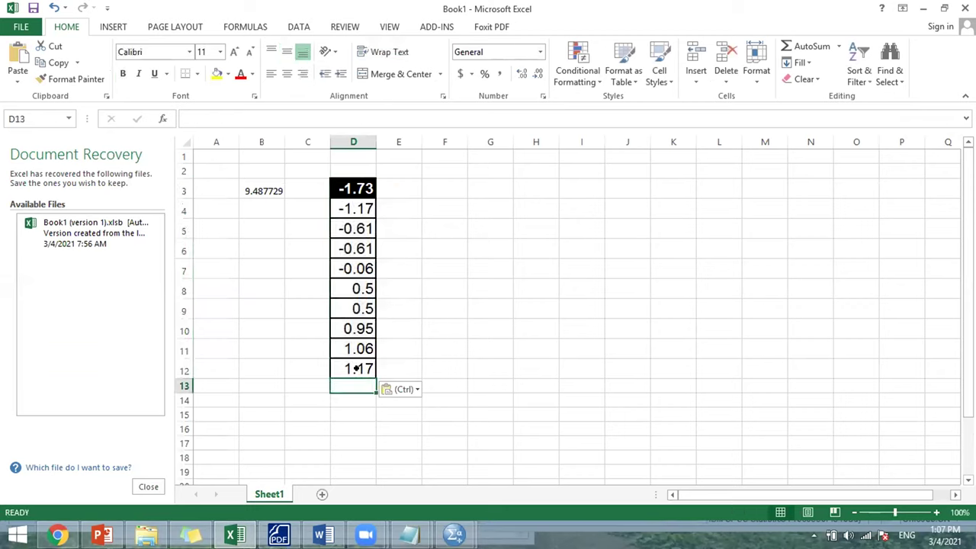
Step: Calculate the average of D3:D12 in cell D13
{"action": "type", "text": "=m"}
{"action": "key", "text": "BackSpace"}
{"action": "type", "text": "ave"}
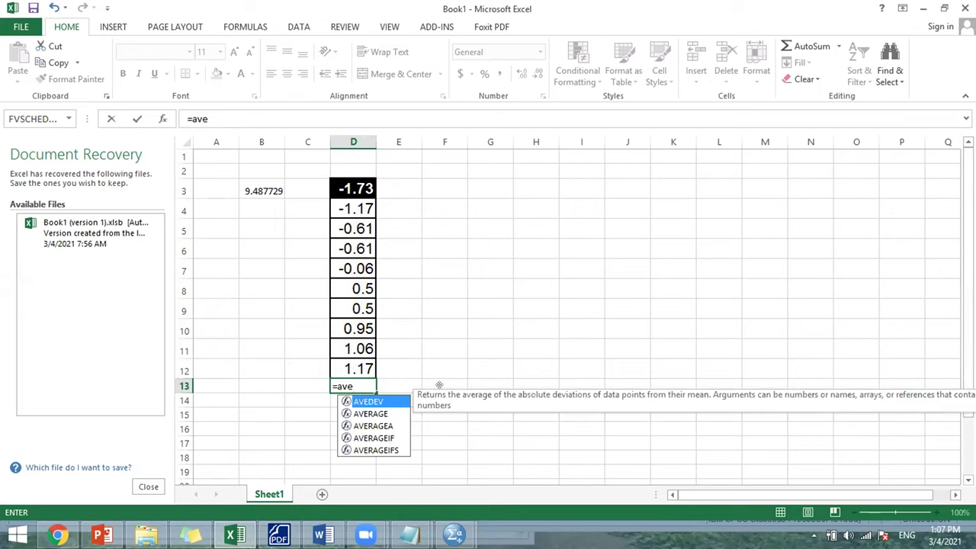
{"action": "double_click", "coordinate": [391, 415]}
{"action": "left_click_drag", "start_coordinate": [345, 369], "coordinate": [344, 188]}
{"action": "key", "text": "Return"}
Step: Format cell D13 with three decimal places and replace its formula with the sum of D3:D12
{"action": "left_click", "coordinate": [360, 383]}
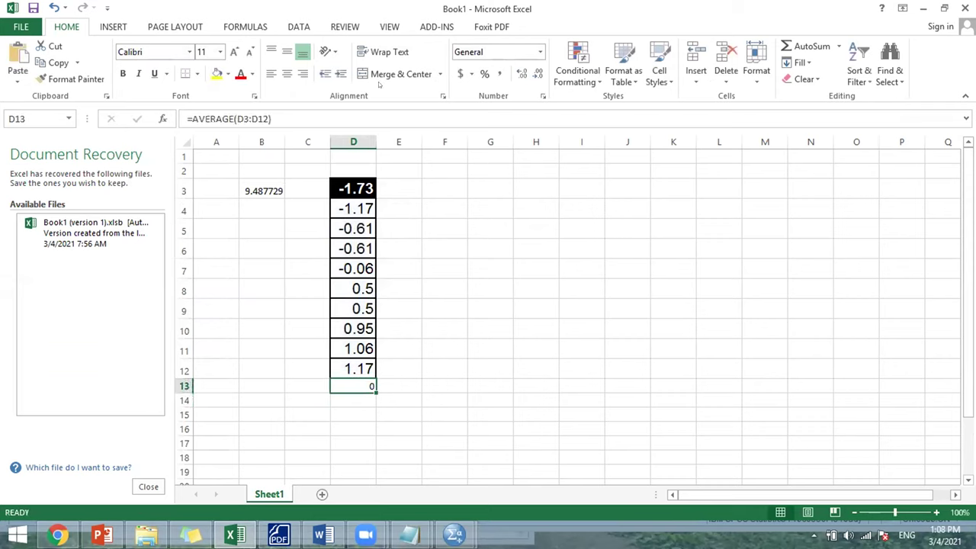
{"action": "left_click", "coordinate": [522, 73]}
{"action": "type", "text": "=sum"}
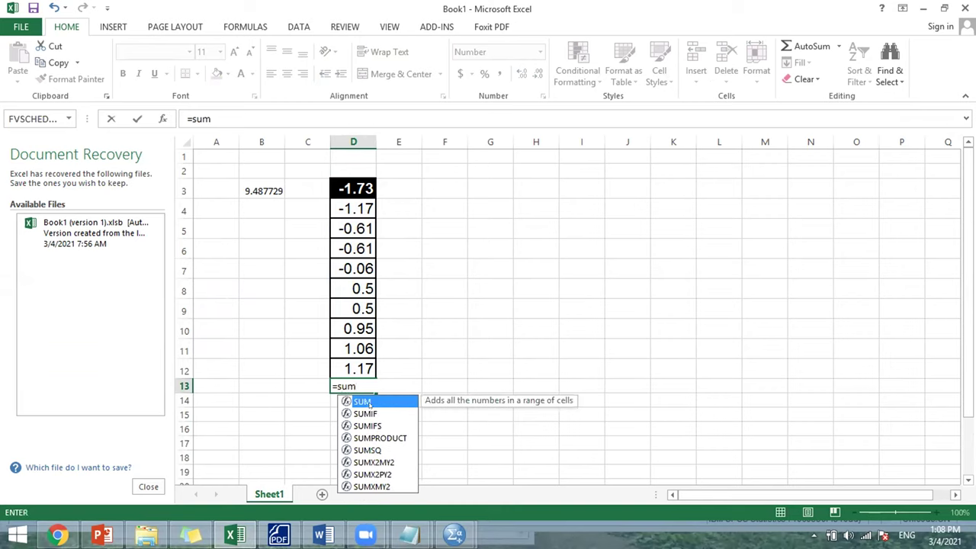
{"action": "double_click", "coordinate": [367, 400]}
{"action": "left_click_drag", "start_coordinate": [359, 366], "coordinate": [348, 188]}
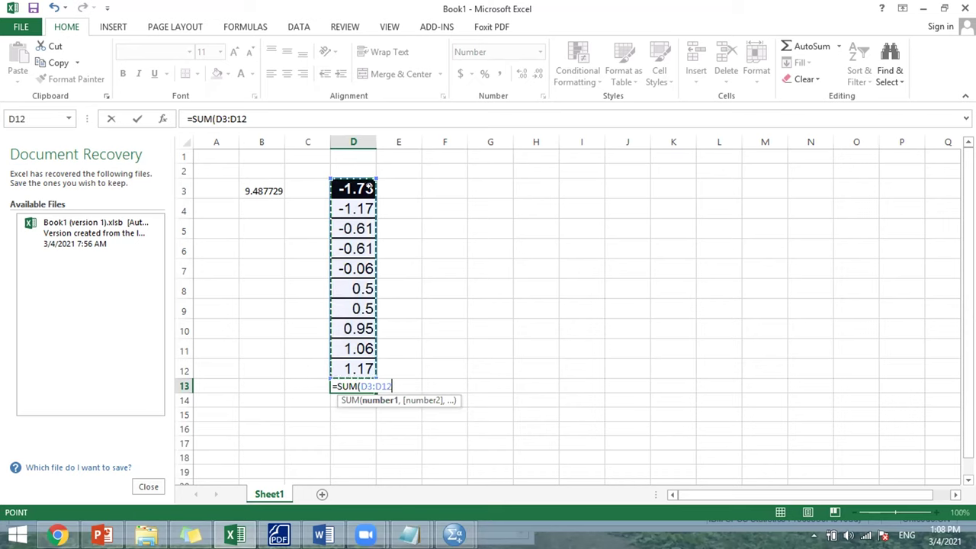
{"action": "key", "text": "Return"}
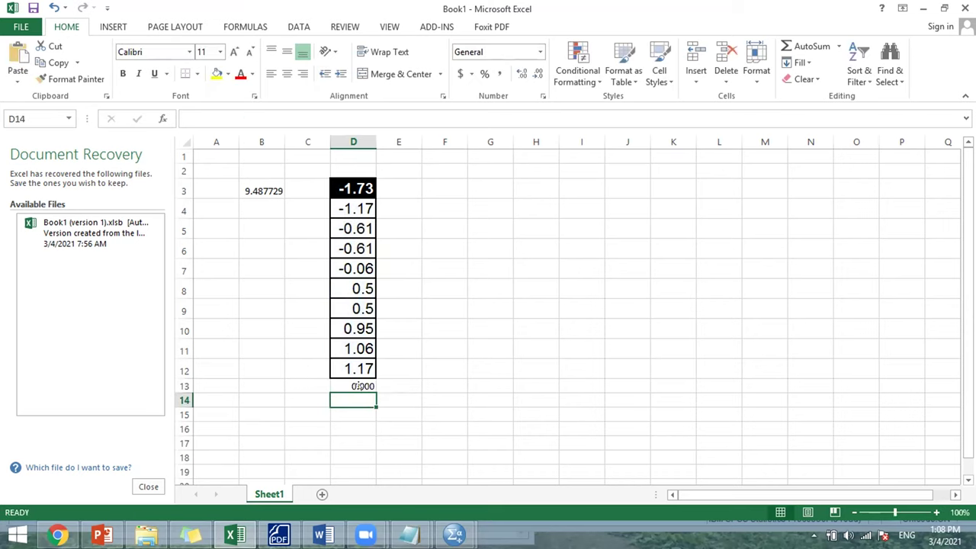
{"action": "left_click_drag", "start_coordinate": [359, 385], "coordinate": [308, 401]}
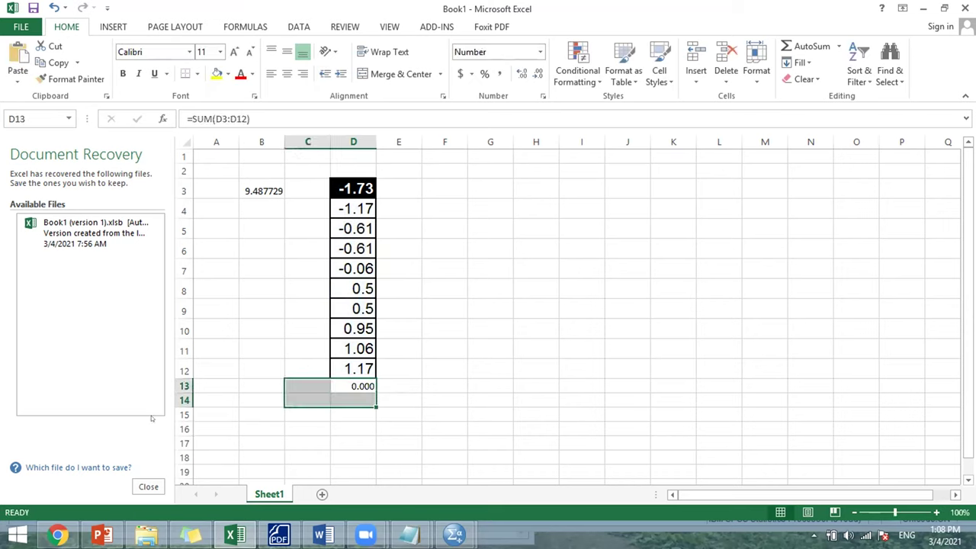
Step: Enter -1.73, -1.17, -0.61, -0.61, -0.06, 0.5, 0.5, 0.95, 1.06 and 1.17 in cells F3:F12
{"action": "left_click", "coordinate": [428, 186]}
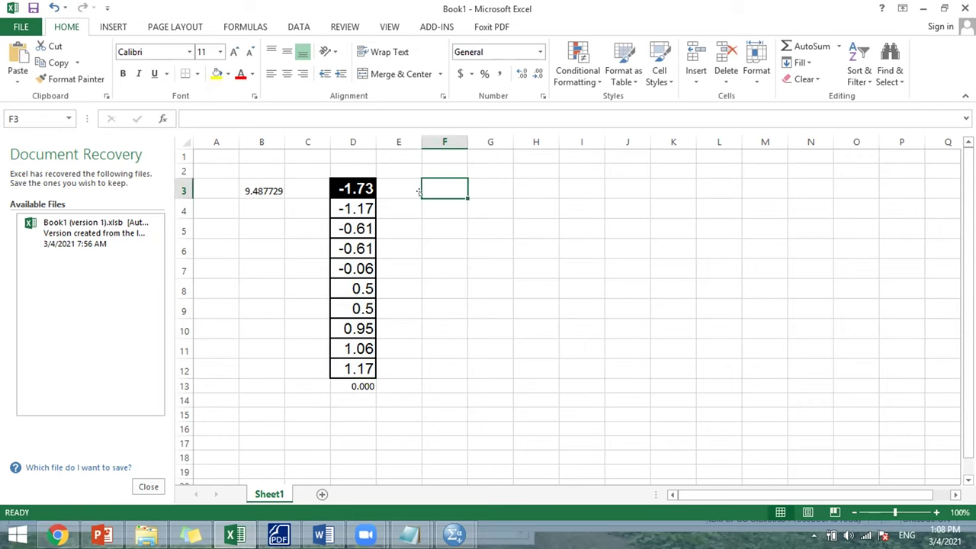
{"action": "type", "text": "-1"}
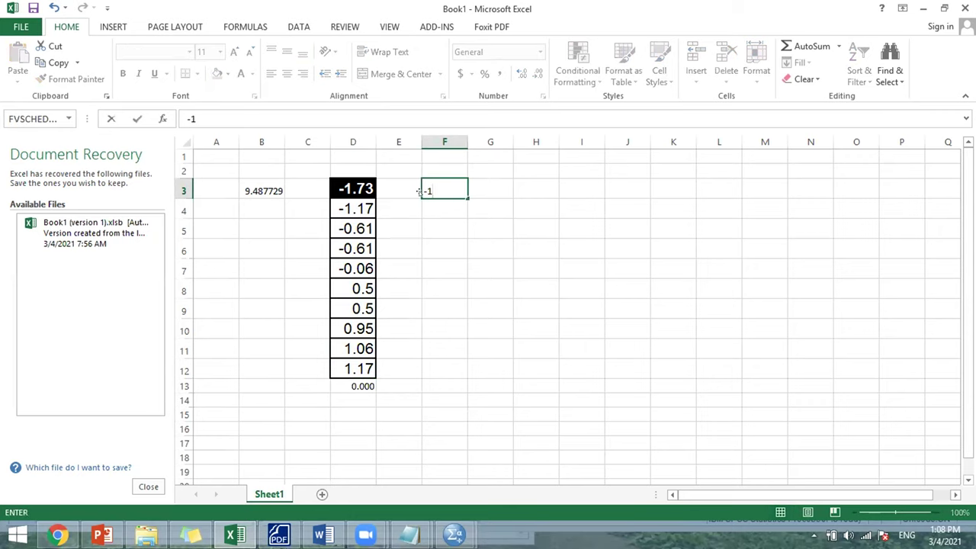
{"action": "type", "text": ".73"}
{"action": "key", "text": "Return"}
{"action": "type", "text": "-1.17"}
{"action": "key", "text": "Return"}
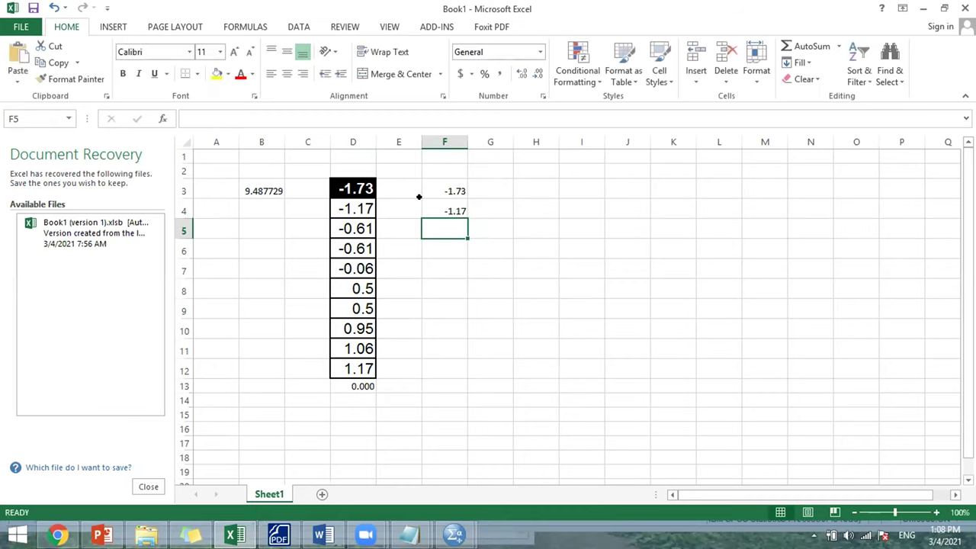
{"action": "type", "text": "-0.61"}
{"action": "key", "text": "Return"}
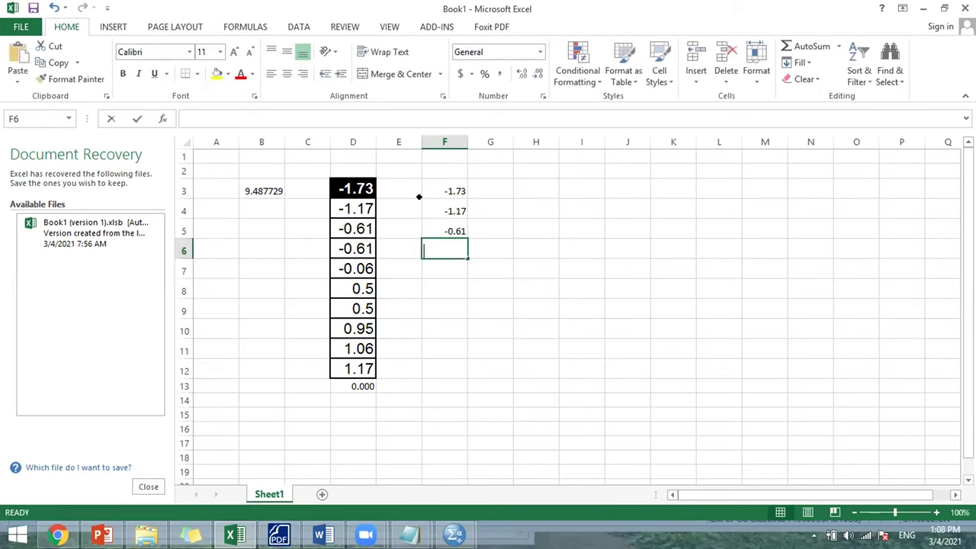
{"action": "type", "text": "-0.61"}
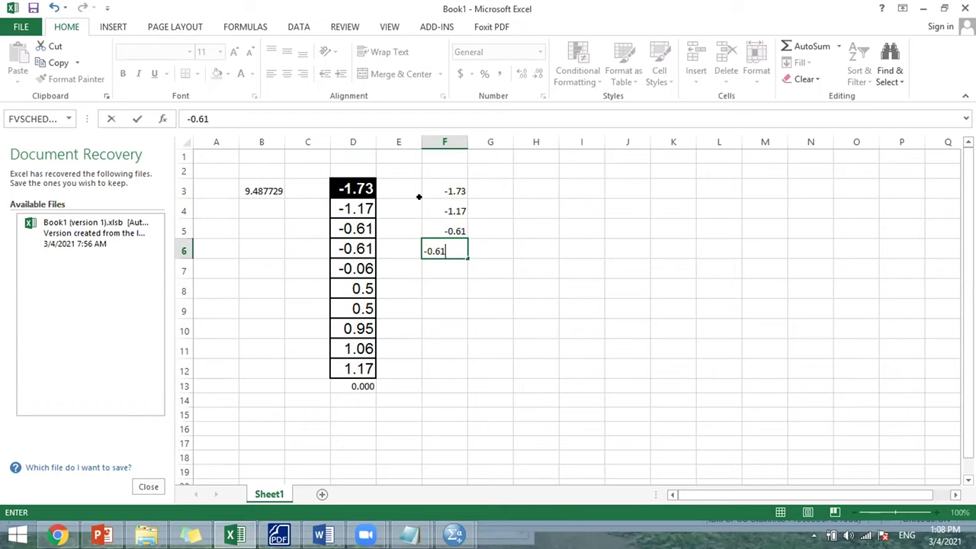
{"action": "key", "text": "Return"}
{"action": "type", "text": "-0.06"}
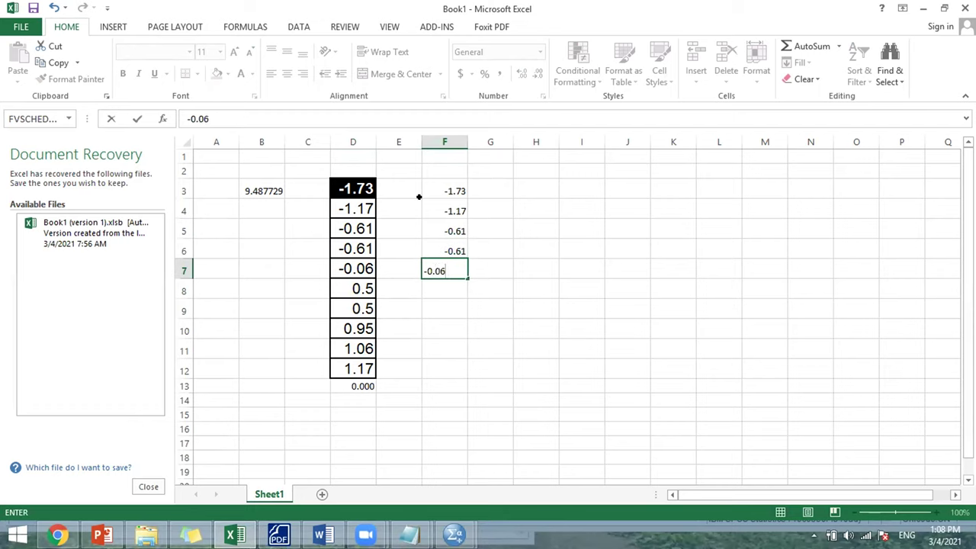
{"action": "key", "text": "Return"}
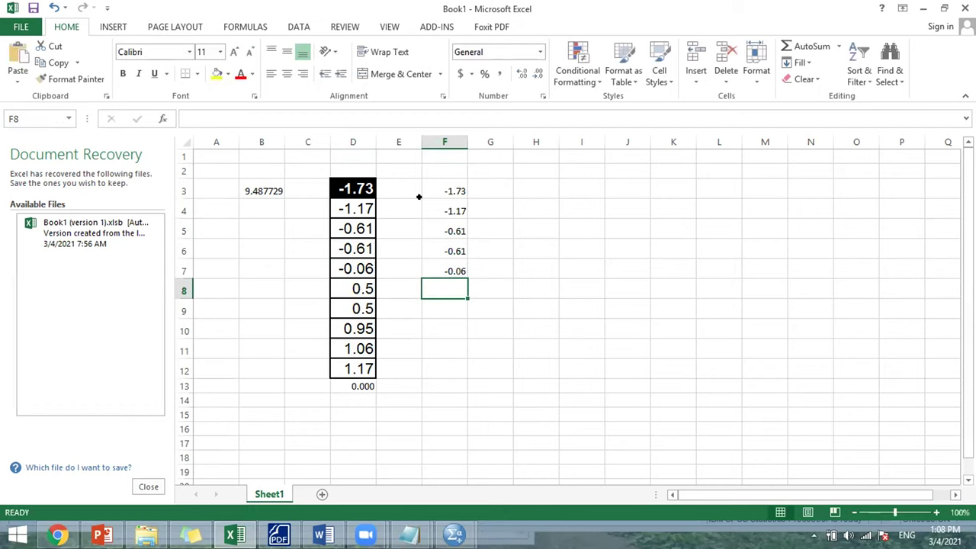
{"action": "type", "text": "0.5"}
{"action": "key", "text": "Return"}
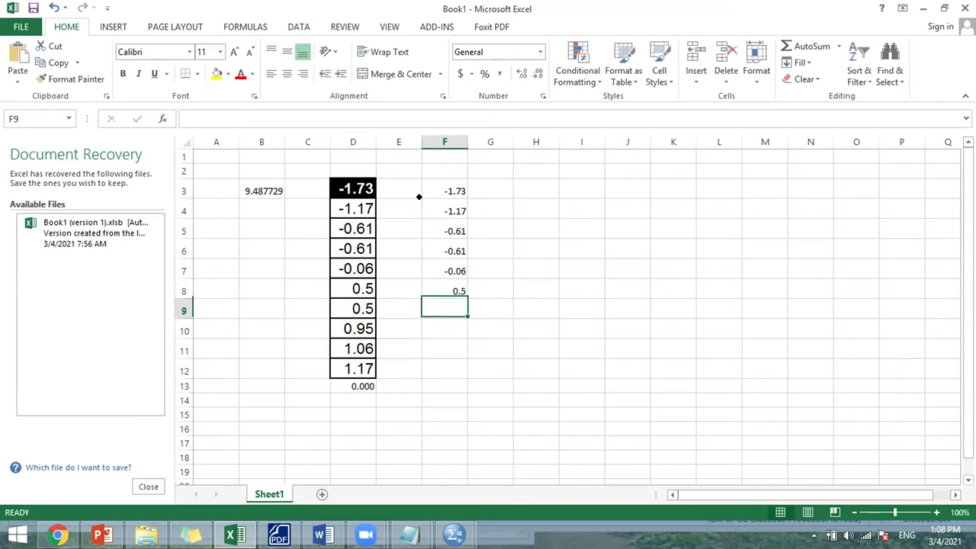
{"action": "type", "text": "0.5"}
{"action": "key", "text": "Return"}
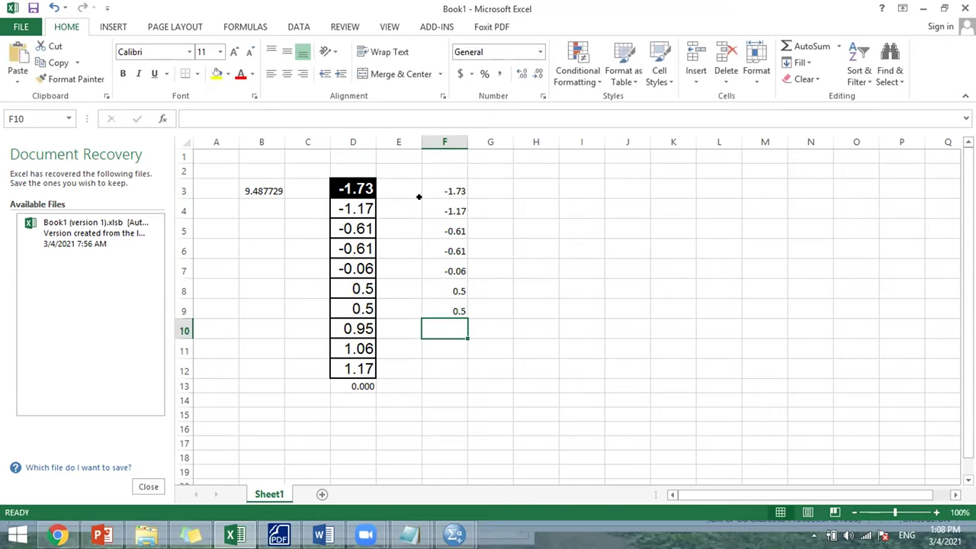
{"action": "type", "text": "0.95"}
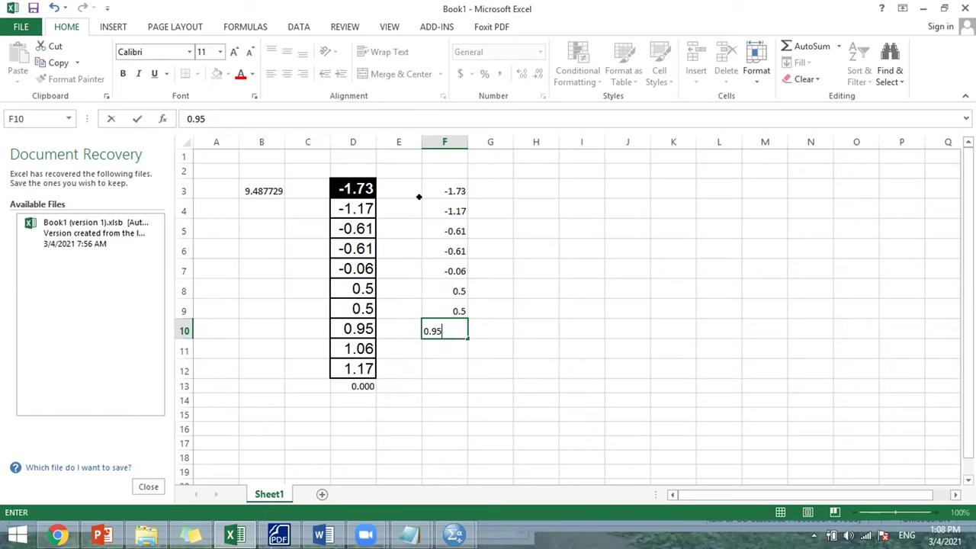
{"action": "key", "text": "Return"}
{"action": "type", "text": "1.06"}
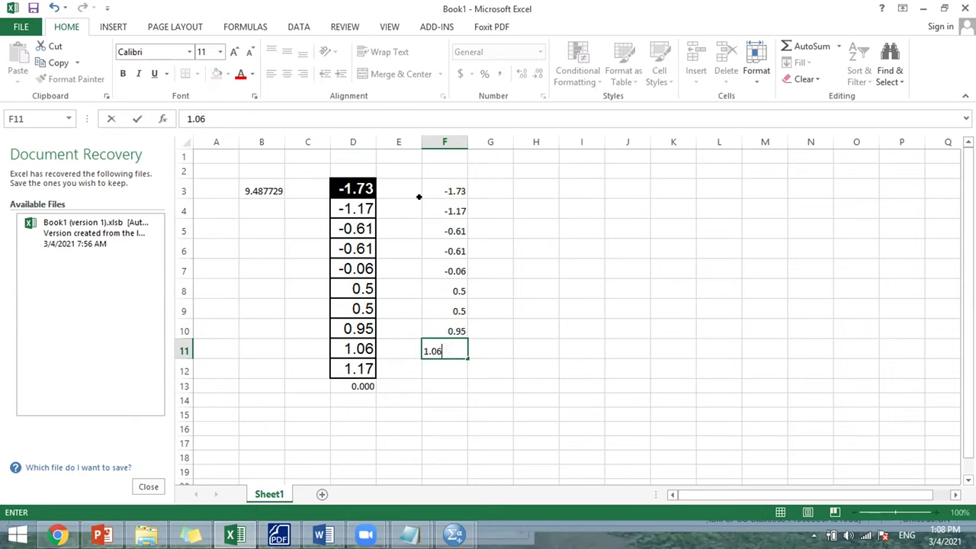
{"action": "key", "text": "Return"}
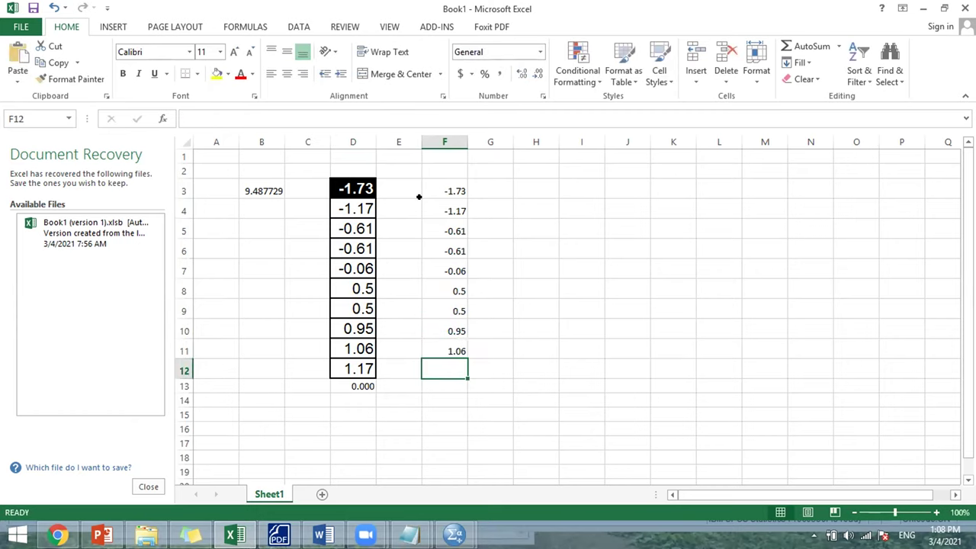
{"action": "type", "text": "1.17"}
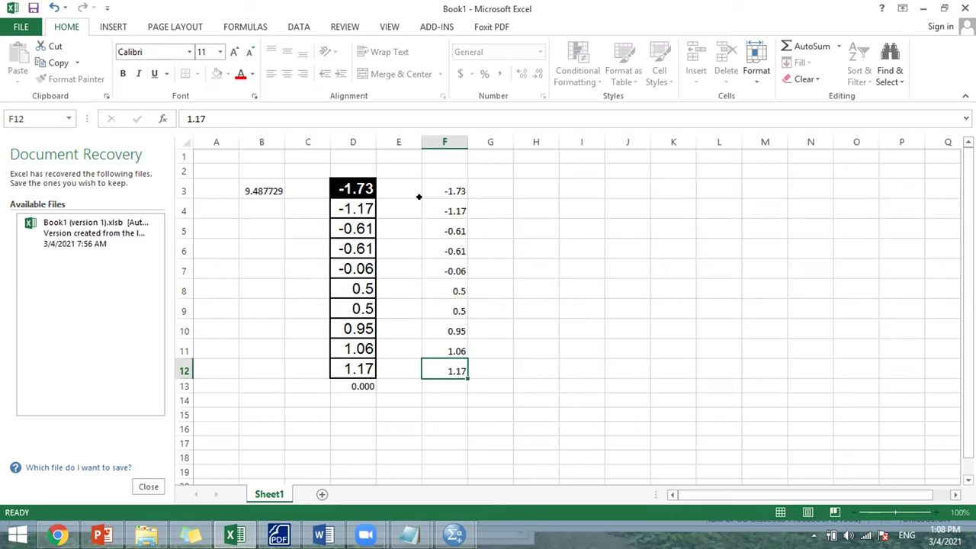
{"action": "key", "text": "Return"}
Step: Calculate the average of F3:F12 in cell F13
{"action": "type", "text": "="}
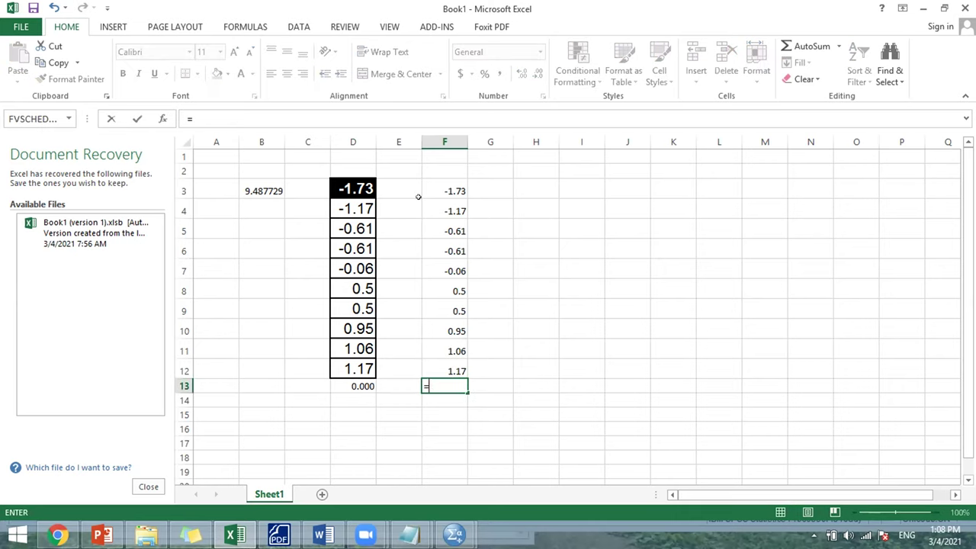
{"action": "type", "text": "ave"}
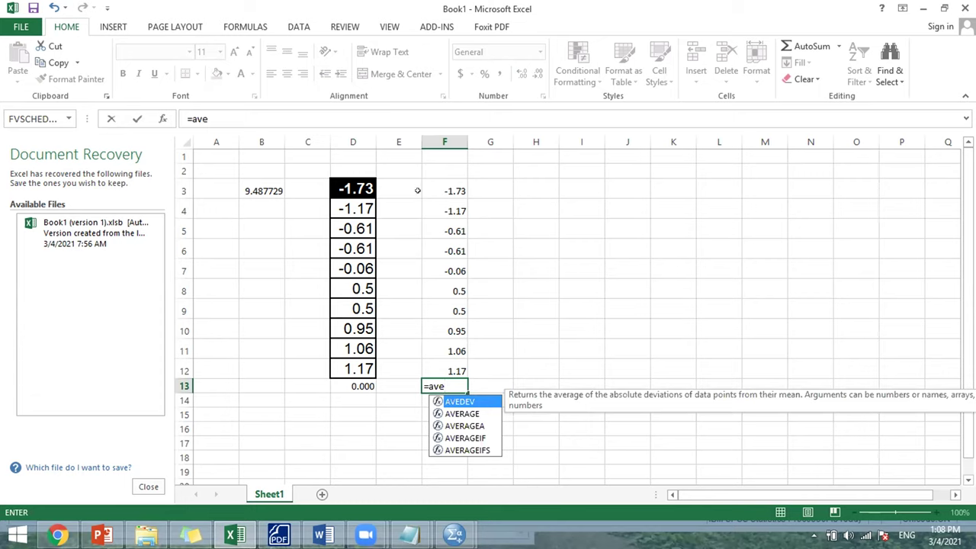
{"action": "double_click", "coordinate": [482, 414]}
{"action": "left_click_drag", "start_coordinate": [451, 370], "coordinate": [451, 189]}
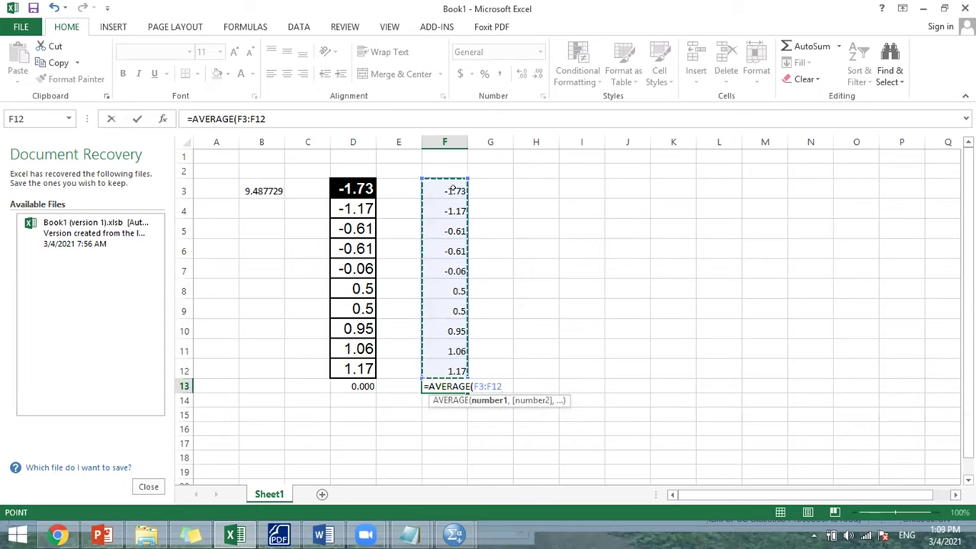
{"action": "key", "text": "Return"}
Step: Replace the formula in cell F13 with the sum of F3:F12
{"action": "left_click", "coordinate": [448, 382]}
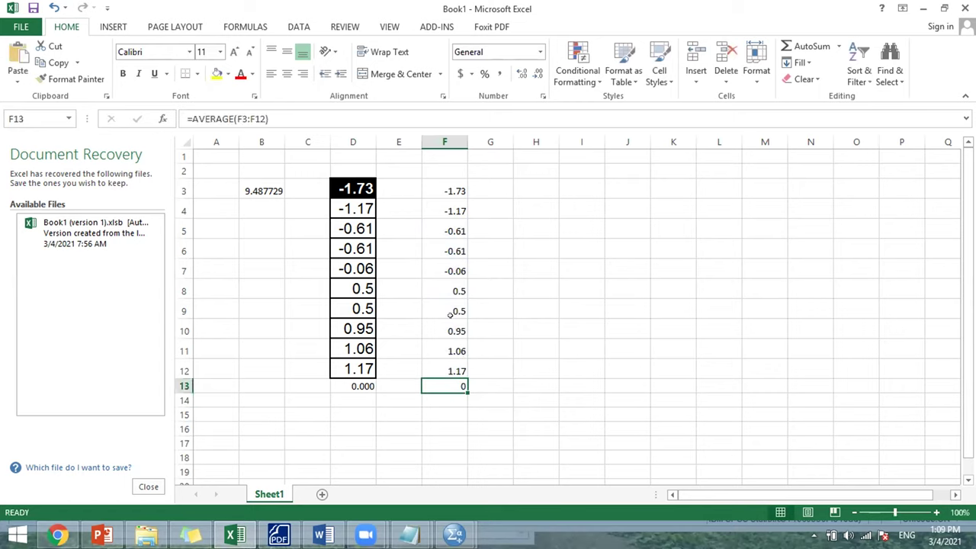
{"action": "type", "text": "="}
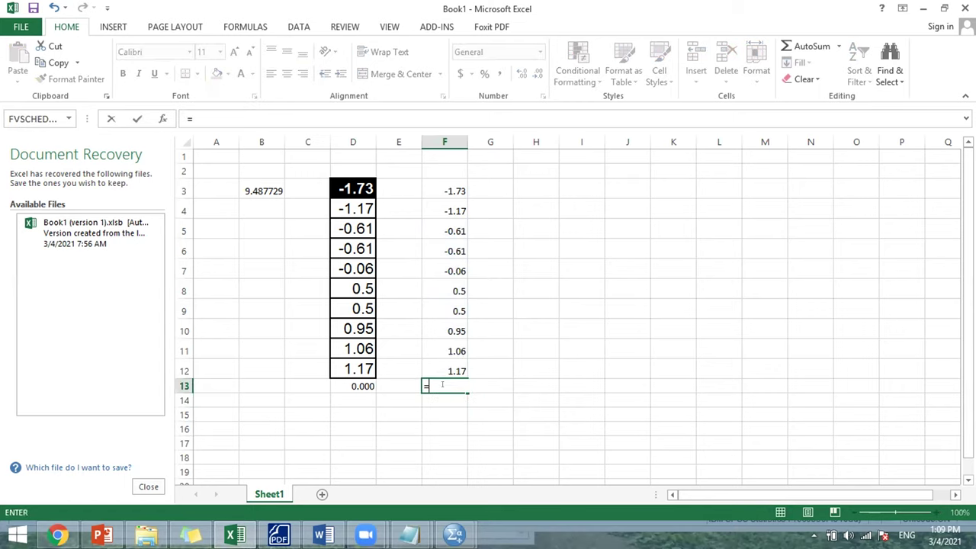
{"action": "type", "text": "sum"}
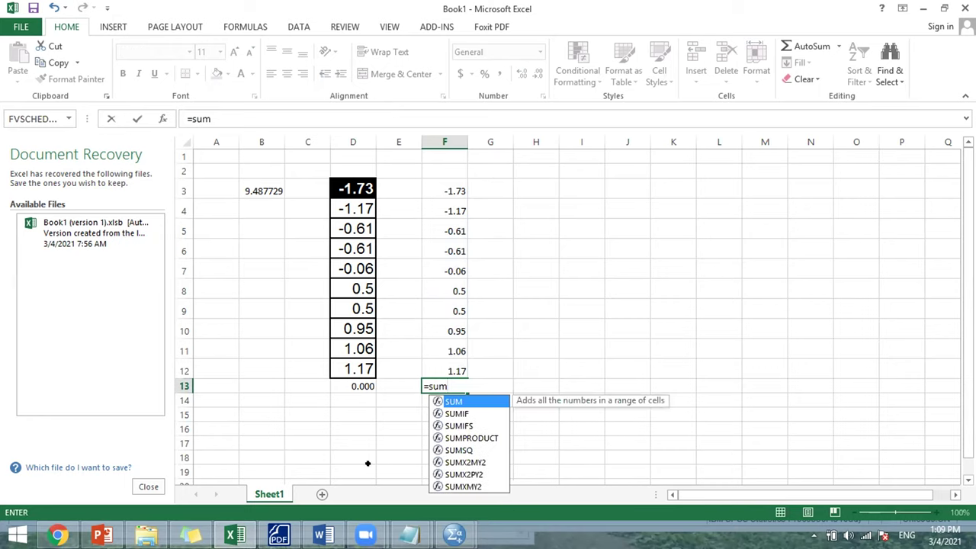
{"action": "double_click", "coordinate": [479, 404]}
{"action": "left_click_drag", "start_coordinate": [449, 370], "coordinate": [445, 187]}
{"action": "key", "text": "Return"}
{"action": "left_click", "coordinate": [469, 386]}
{"action": "left_click", "coordinate": [462, 385]}
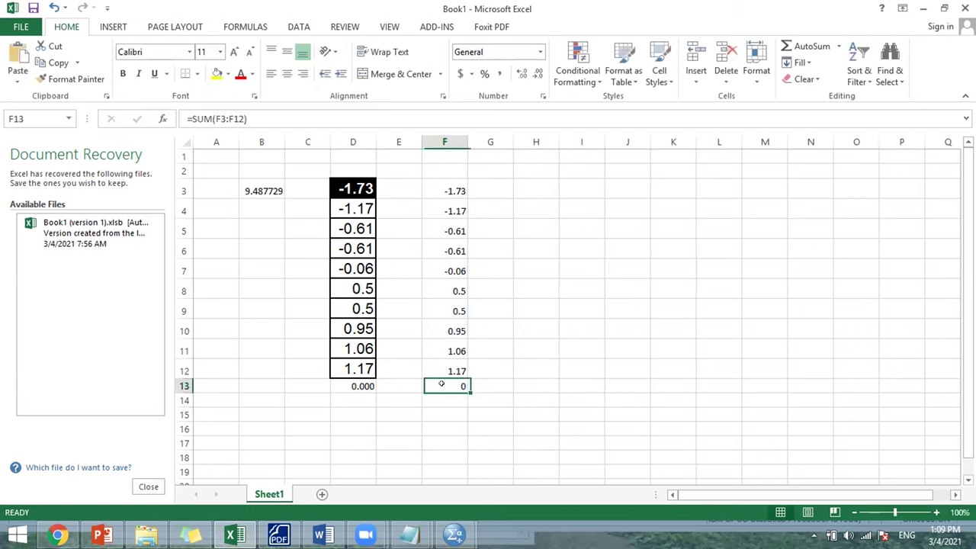
Step: Format cell F13 with four decimal places and clear its contents
{"action": "left_click", "coordinate": [525, 74]}
{"action": "left_click", "coordinate": [521, 73]}
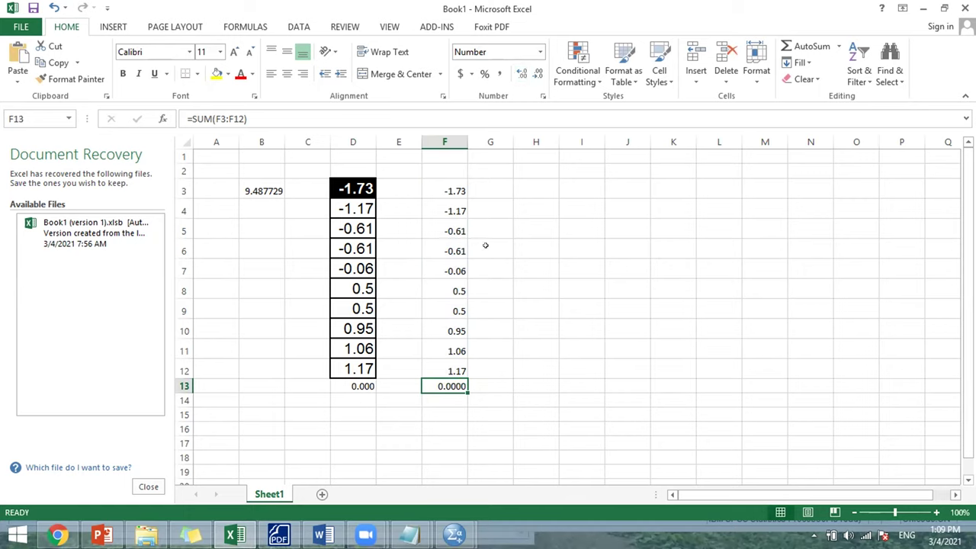
{"action": "key", "text": "Delete"}
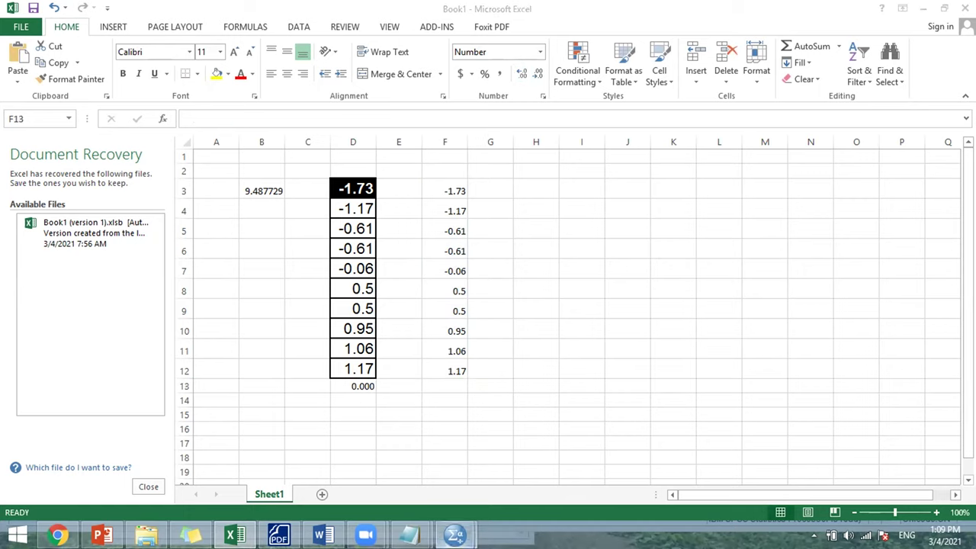
Step: Switch to the SPSS Statistics output viewer
{"action": "mouse_move", "coordinate": [455, 534]}
{"action": "left_click", "coordinate": [483, 488]}
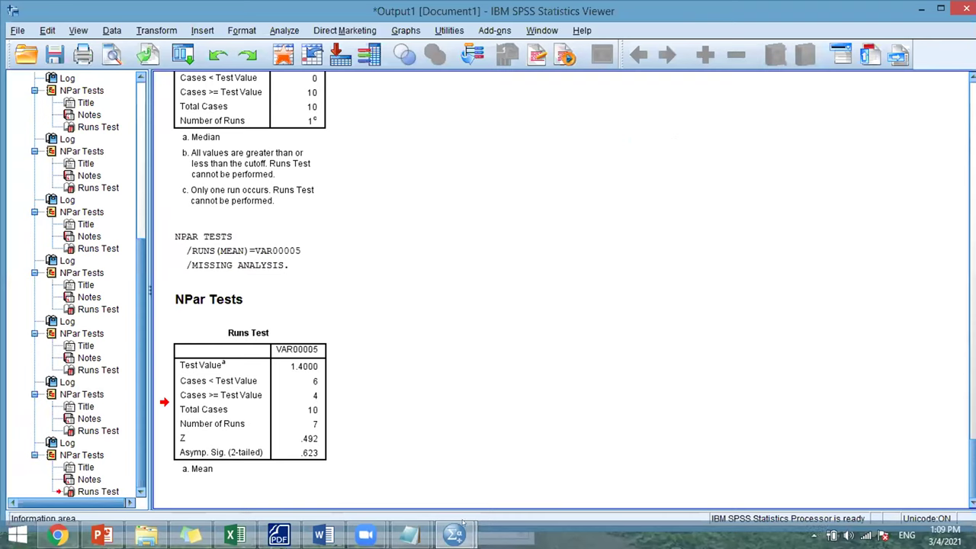
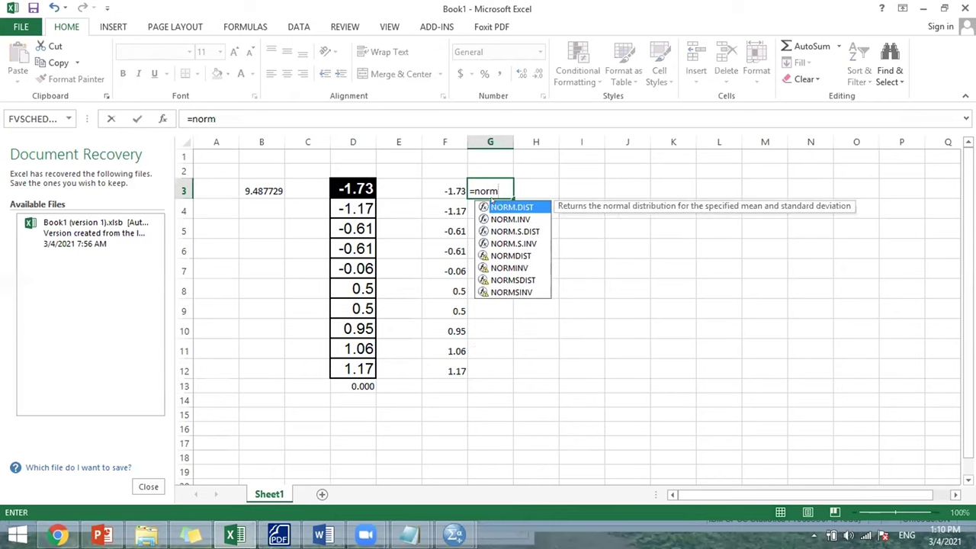
Step: Complete the formula =NORM.DIST(F3,0,1,TRUE) in cell G3 and fill it down to G12
{"action": "double_click", "coordinate": [494, 207]}
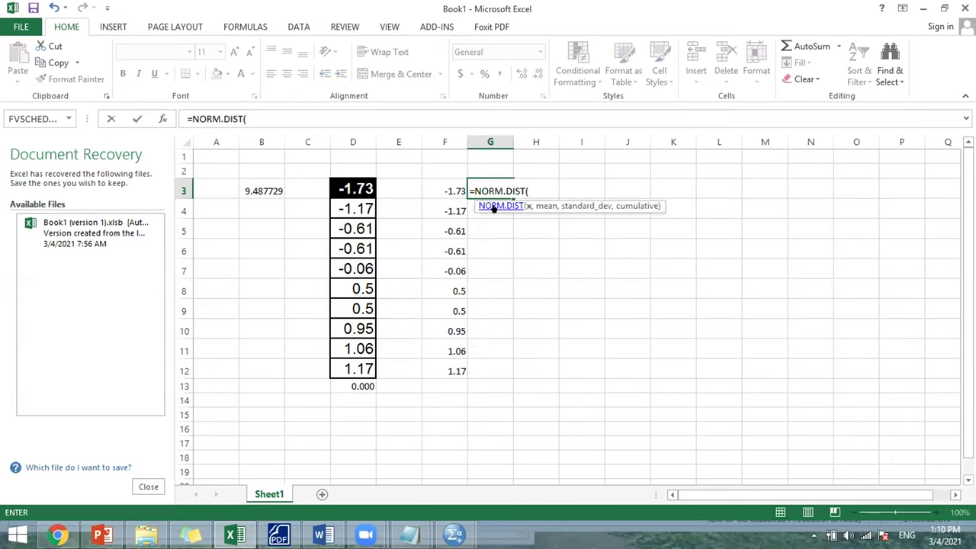
{"action": "left_click", "coordinate": [437, 187]}
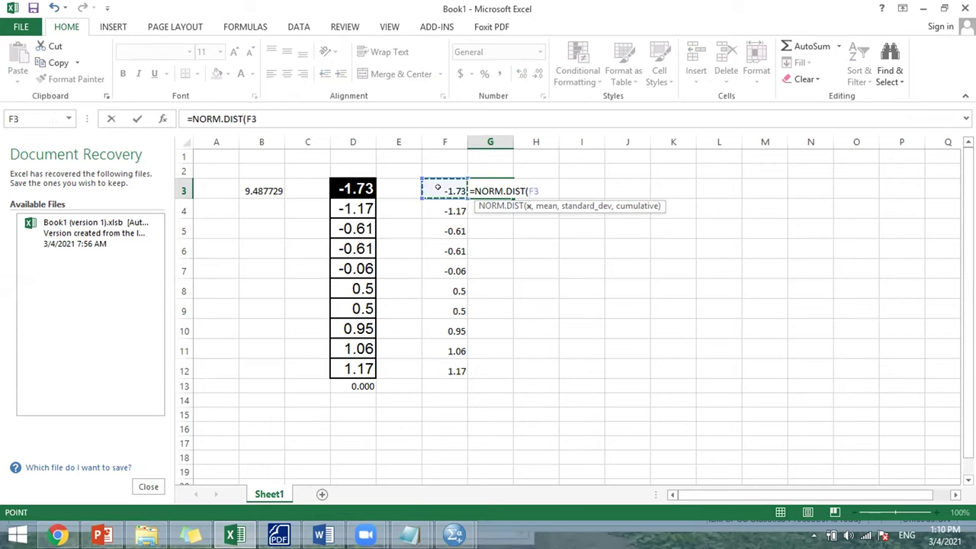
{"action": "type", "text": ","}
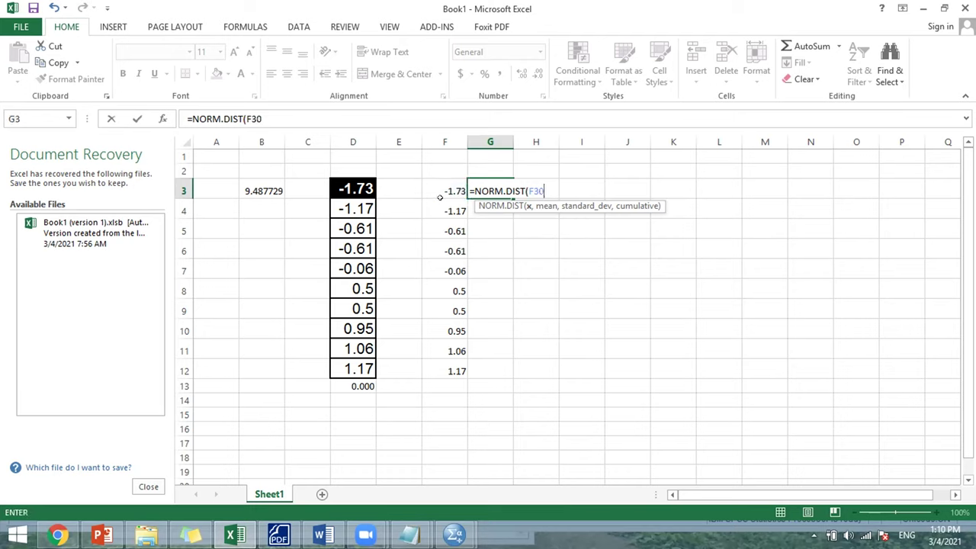
{"action": "key", "text": "BackSpace"}
{"action": "type", "text": ",0,1,"}
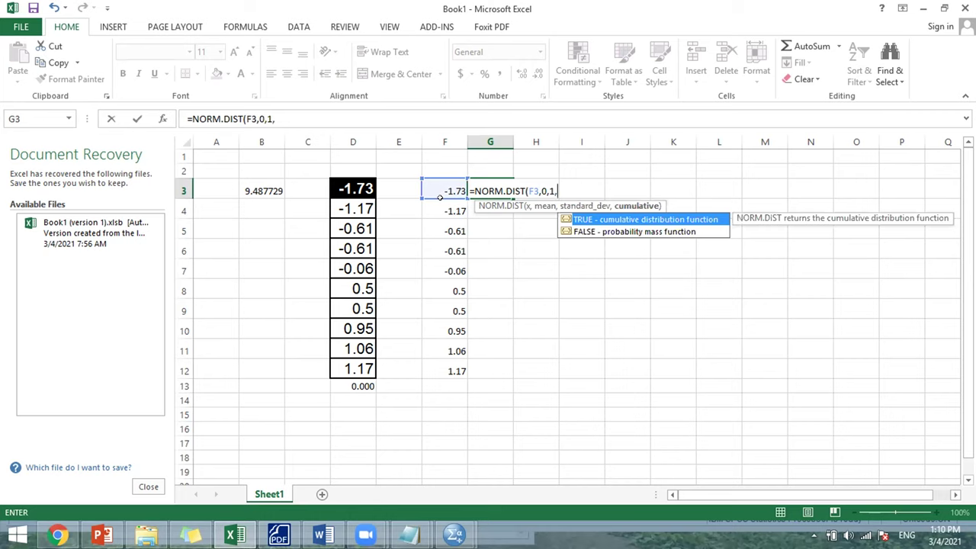
{"action": "double_click", "coordinate": [575, 220]}
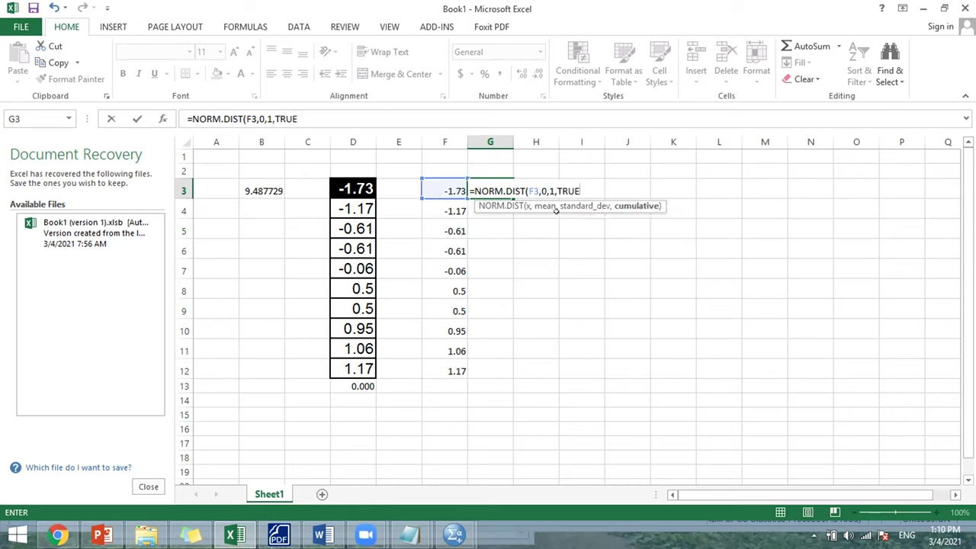
{"action": "type", "text": ")"}
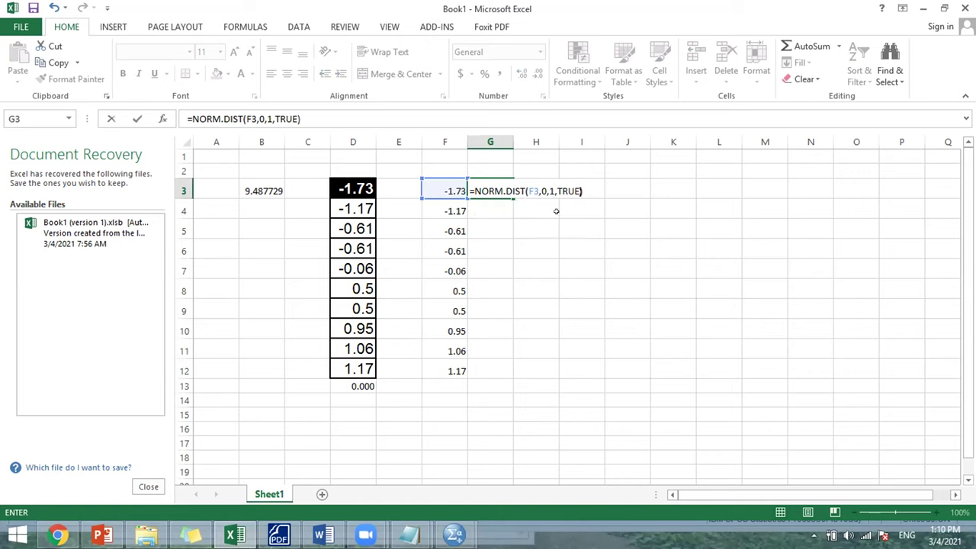
{"action": "key", "text": "Return"}
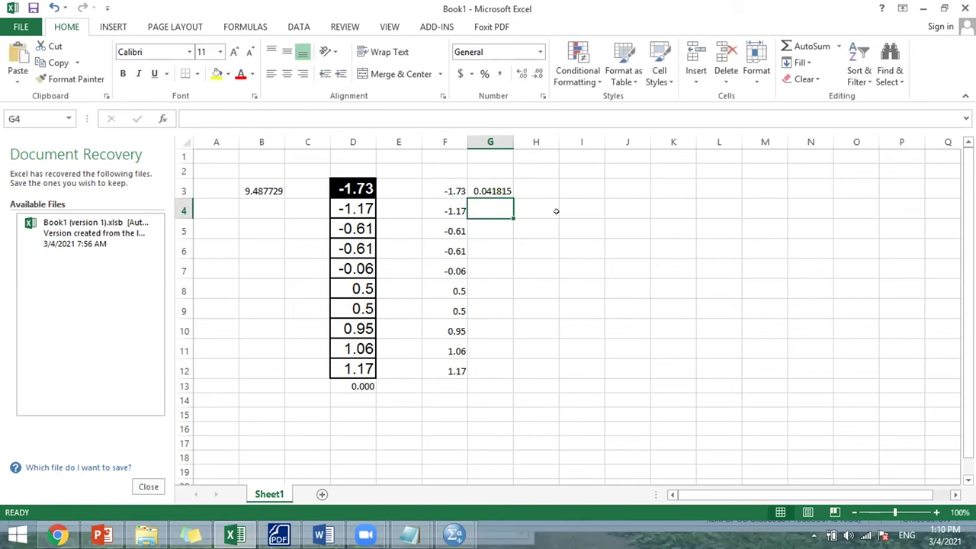
{"action": "left_click", "coordinate": [507, 190]}
{"action": "left_click_drag", "start_coordinate": [512, 200], "coordinate": [496, 372]}
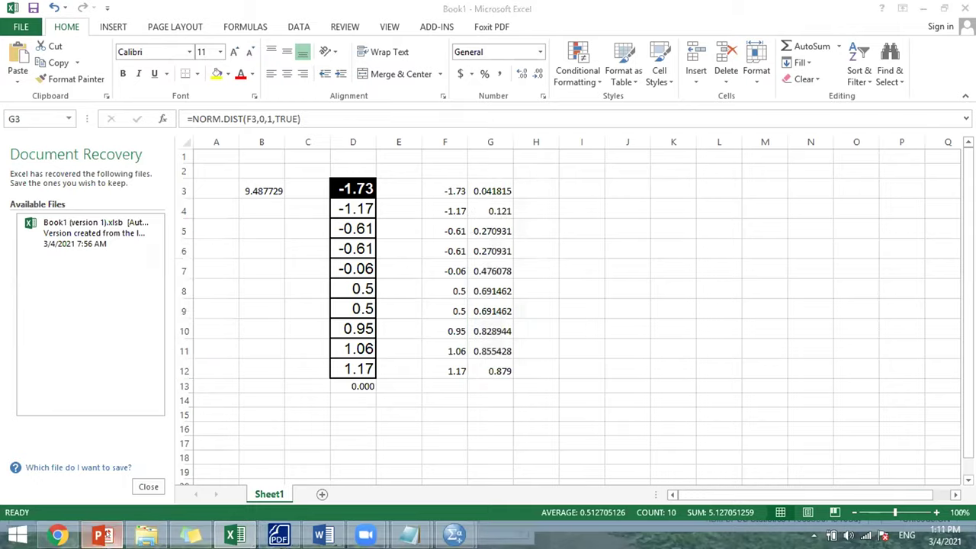
Step: View the Fe (X) column on the Analisis Data slide in PowerPoint and return to the Excel workbook
{"action": "left_click", "coordinate": [103, 536]}
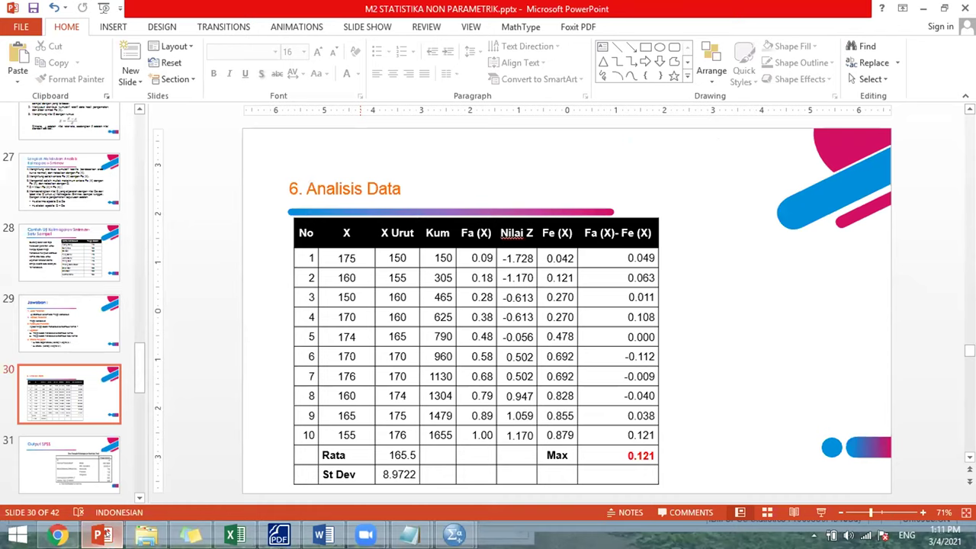
{"action": "left_click", "coordinate": [104, 536]}
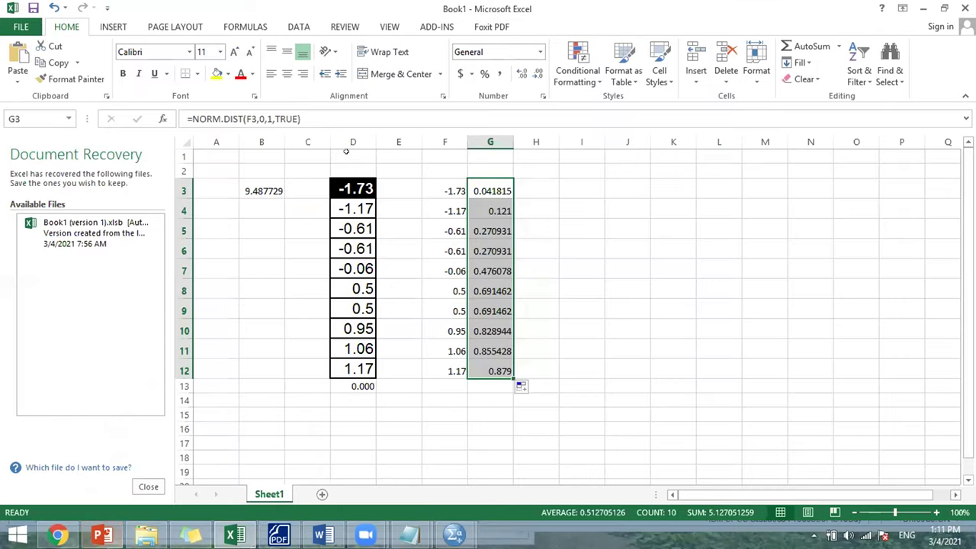
Step: Label the column of Z values with the heading Z in cell F2
{"action": "left_click", "coordinate": [473, 187]}
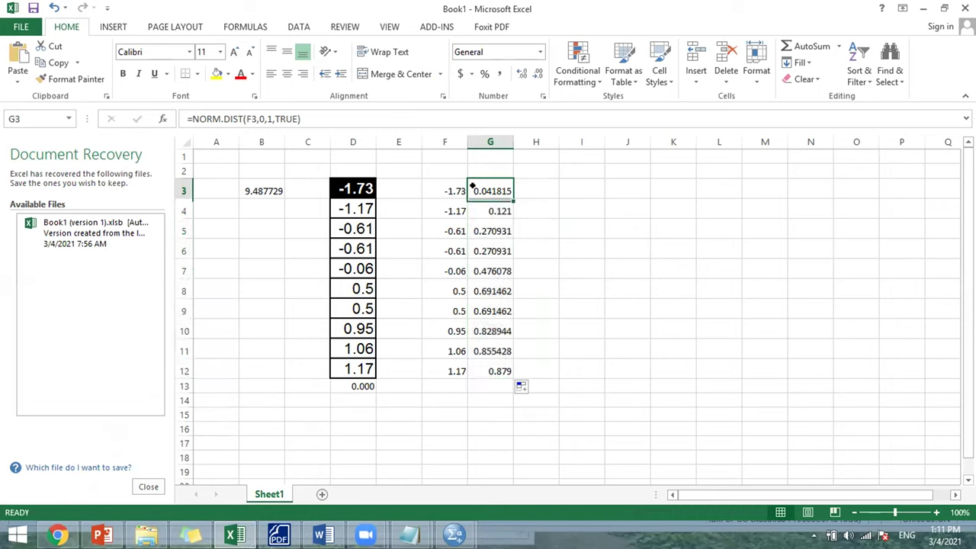
{"action": "left_click", "coordinate": [452, 183]}
{"action": "left_click", "coordinate": [450, 164]}
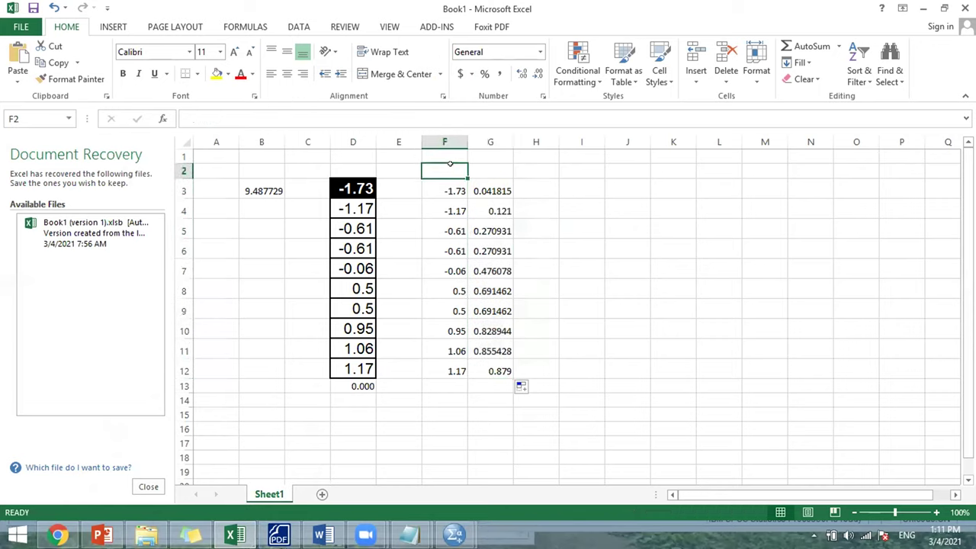
{"action": "type", "text": "z"}
{"action": "left_click", "coordinate": [543, 244]}
Step: Label the probability column with the heading P(Z<=z) in cell G2
{"action": "left_click", "coordinate": [504, 173]}
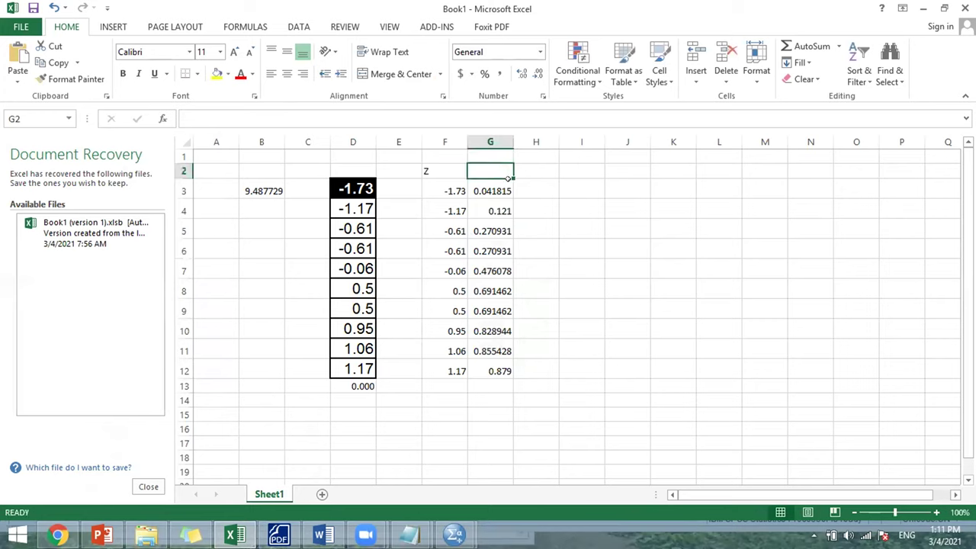
{"action": "type", "text": "P("}
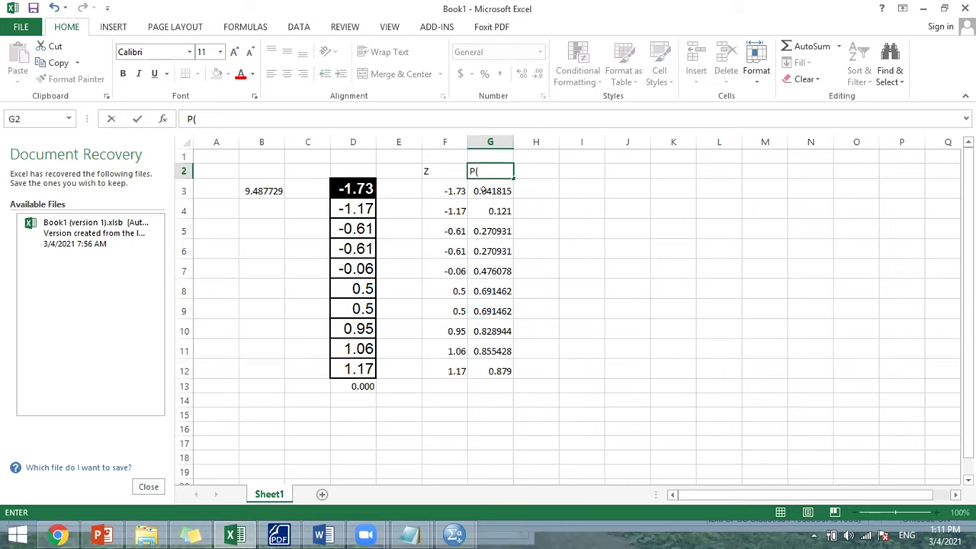
{"action": "type", "text": "Z<=z"}
{"action": "left_click", "coordinate": [476, 171]}
{"action": "key", "text": "Delete"}
{"action": "type", "text": "X"}
{"action": "key", "text": "BackSpace"}
{"action": "type", "text": "Z"}
{"action": "key", "text": "Right"}
{"action": "type", "text": ")"}
{"action": "key", "text": "Return"}
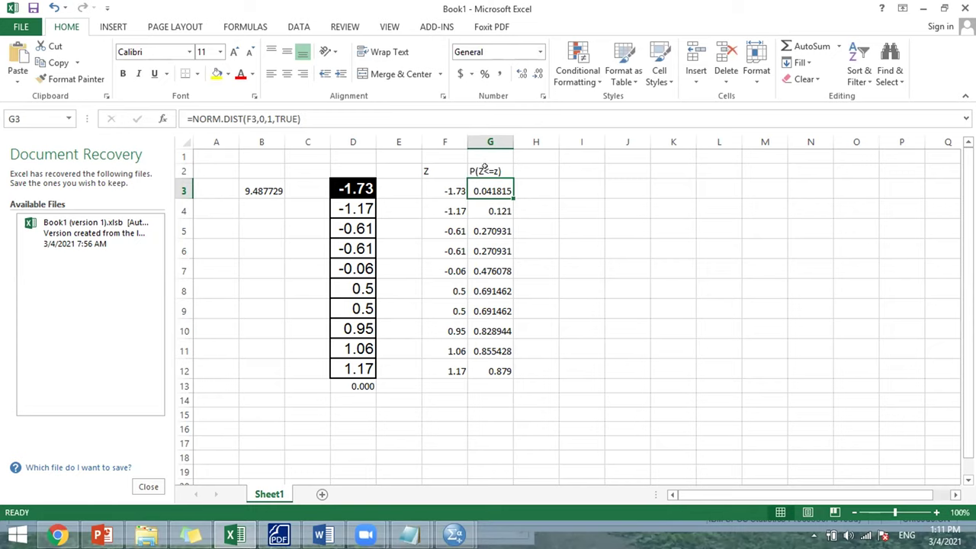
Step: Examine the P(Z<=z) heading in G2 and the first probability in G3
{"action": "left_click", "coordinate": [485, 169]}
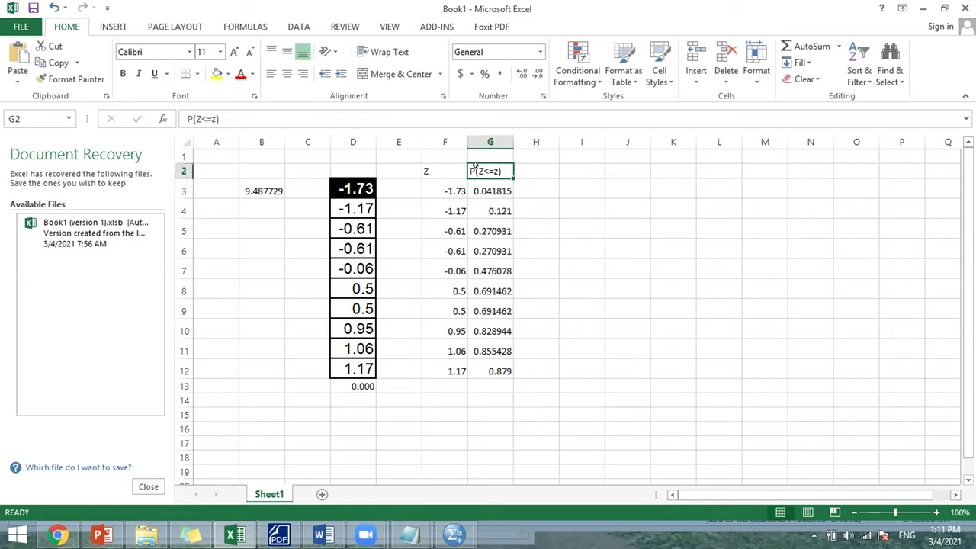
{"action": "left_click", "coordinate": [482, 185]}
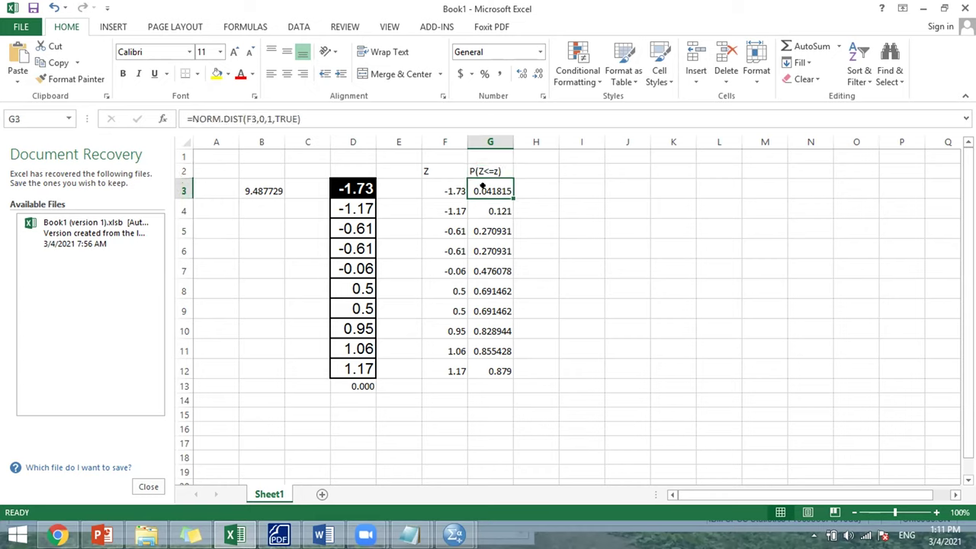
{"action": "left_click", "coordinate": [532, 244]}
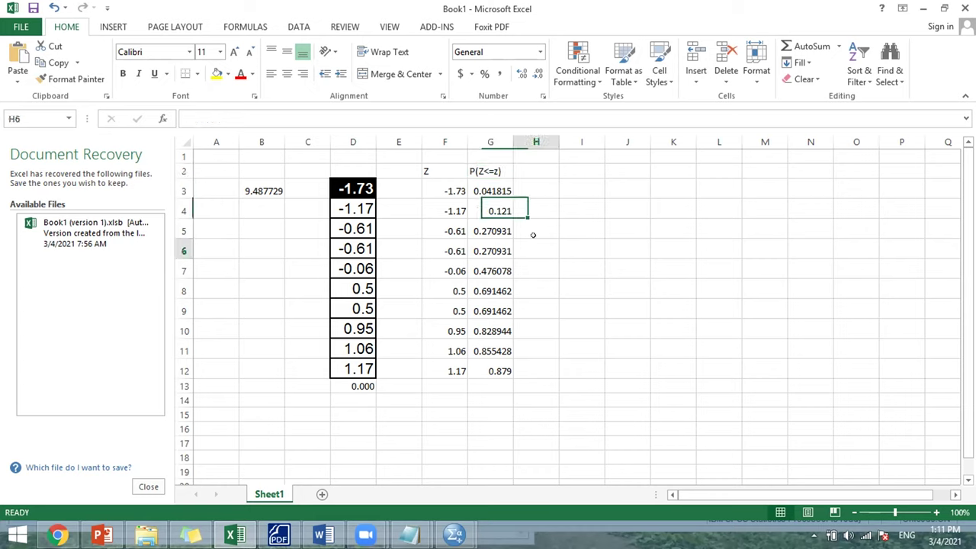
{"action": "left_click", "coordinate": [483, 187]}
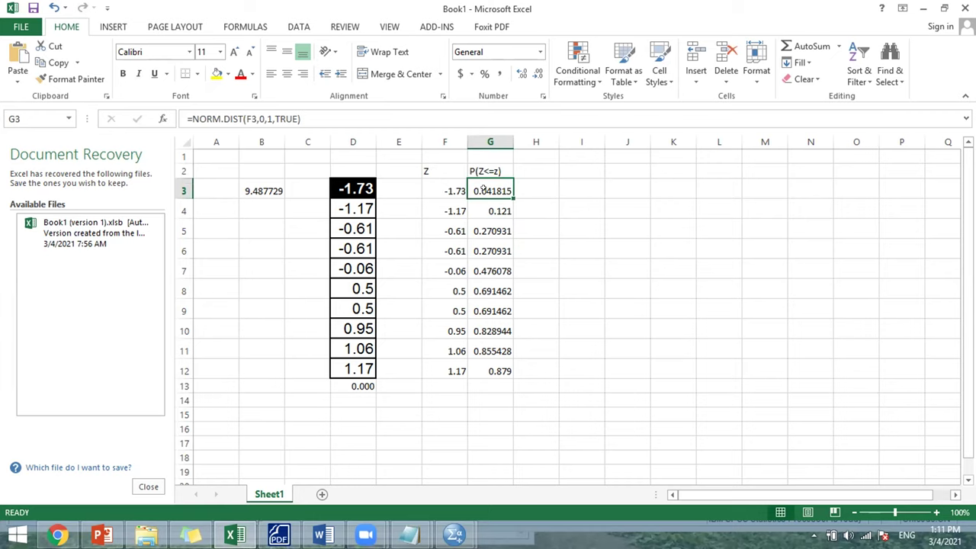
{"action": "left_click", "coordinate": [517, 190]}
{"action": "type", "text": "="}
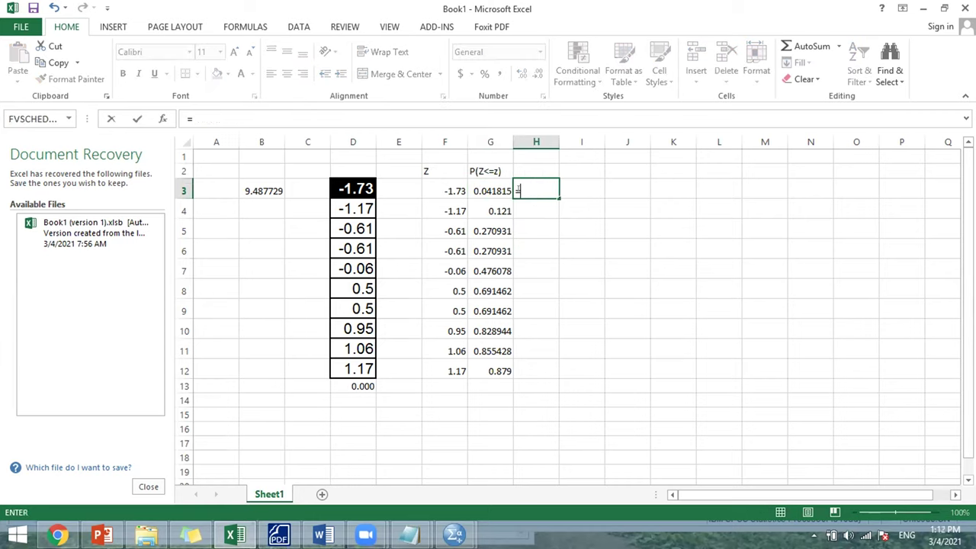
{"action": "key", "text": "Escape"}
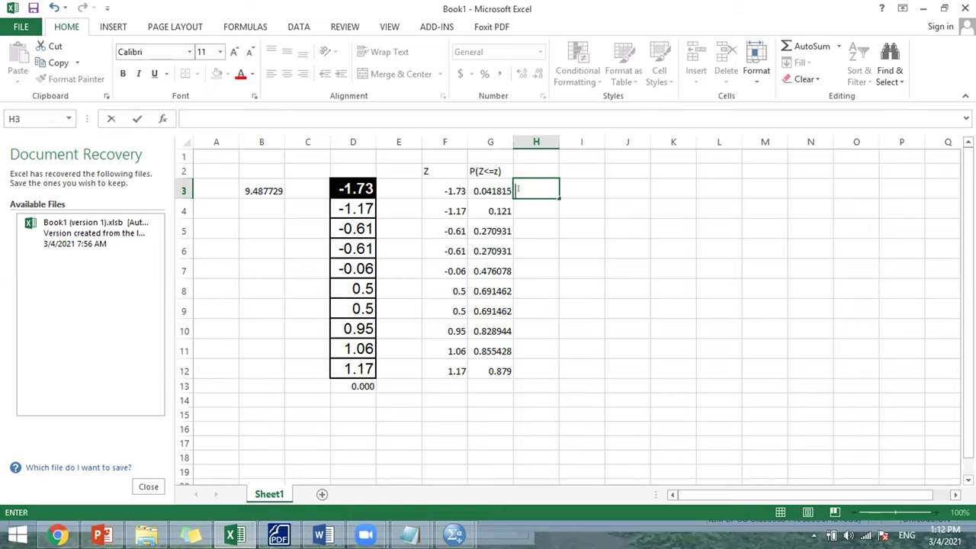
Step: Examine the NORM.DIST formula in G3 and the cumulative probabilities beneath it in column G
{"action": "left_click", "coordinate": [474, 189]}
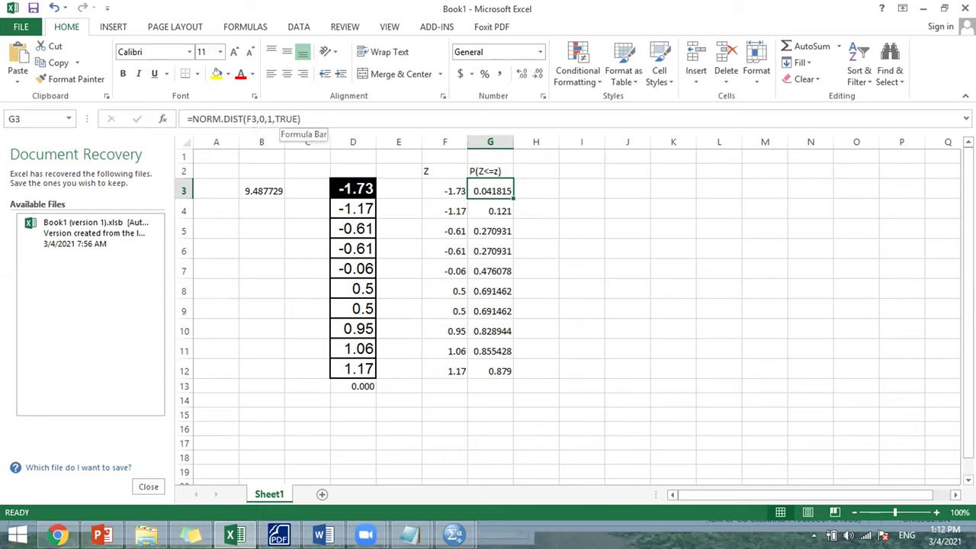
{"action": "left_click", "coordinate": [486, 245]}
{"action": "left_click_drag", "start_coordinate": [484, 199], "coordinate": [492, 355]}
{"action": "left_click", "coordinate": [539, 304]}
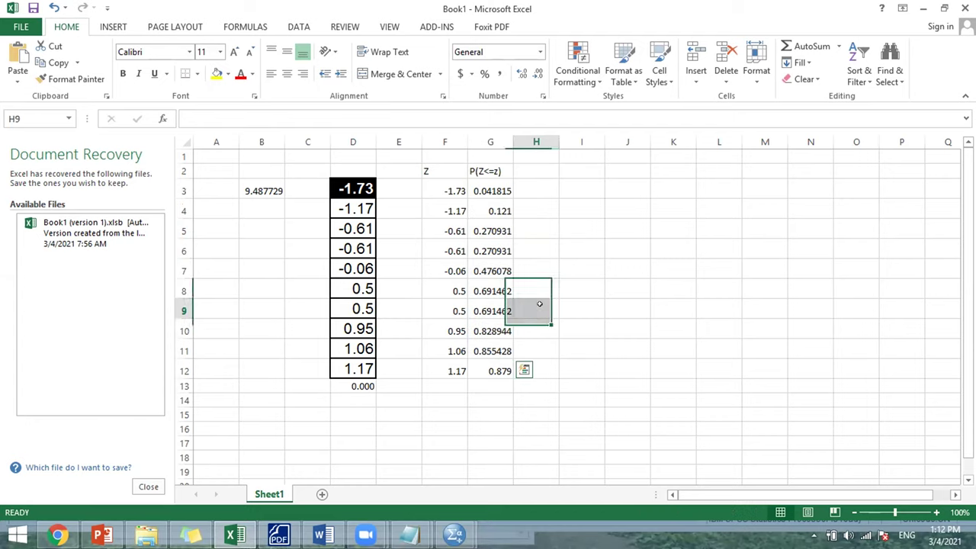
Step: Enlarge the worksheet to 130% and examine the Z heading and the first Z value in column F
{"action": "left_click", "coordinate": [937, 512]}
{"action": "left_click", "coordinate": [937, 513]}
{"action": "left_click", "coordinate": [936, 513]}
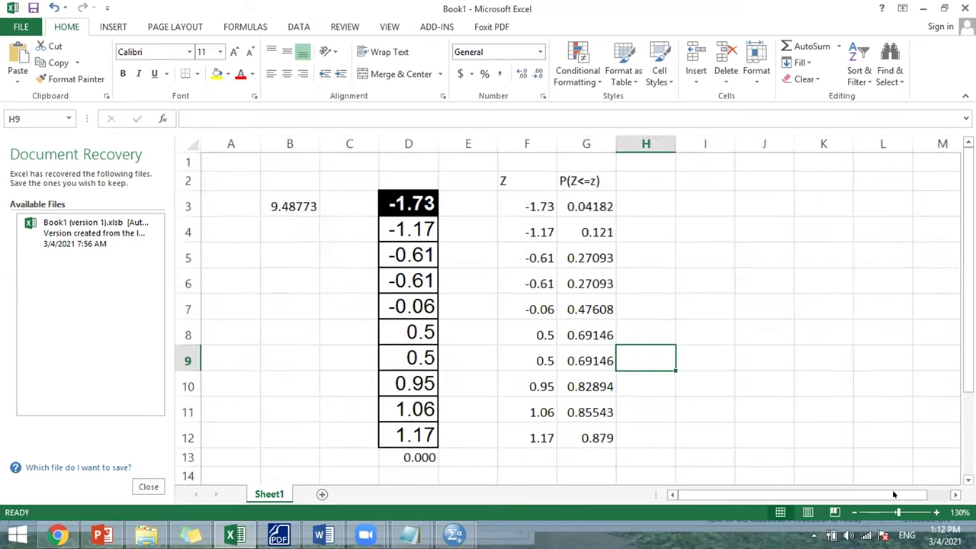
{"action": "left_click", "coordinate": [542, 198]}
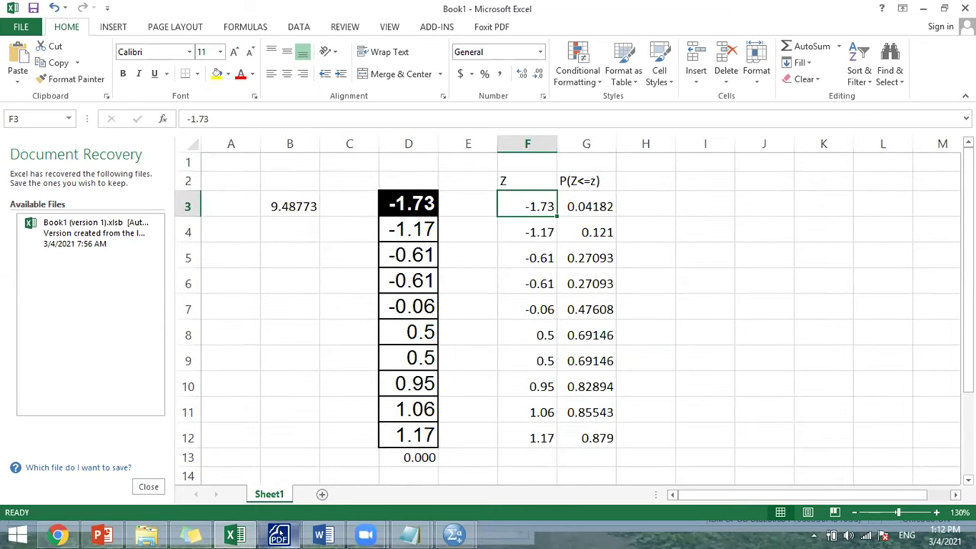
{"action": "mouse_move", "coordinate": [278, 535]}
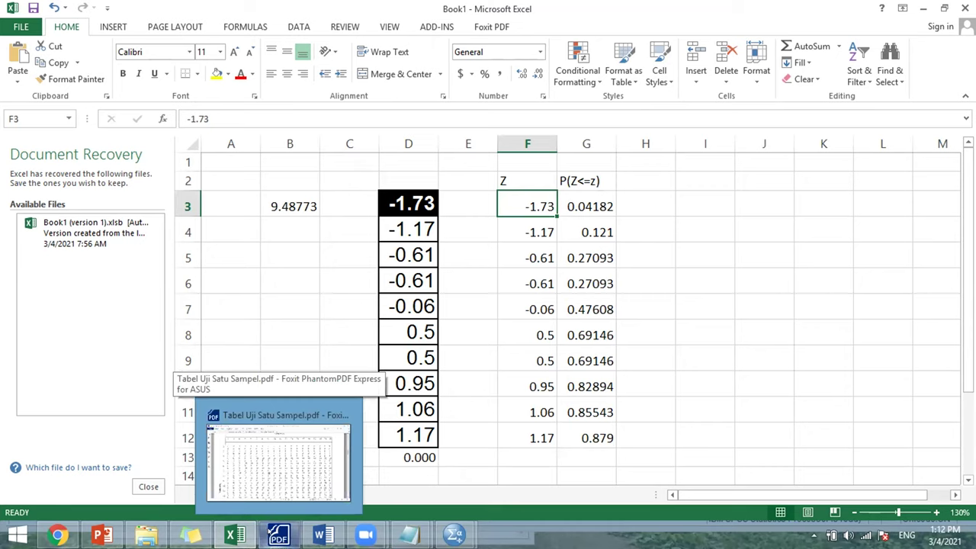
{"action": "left_click", "coordinate": [506, 180]}
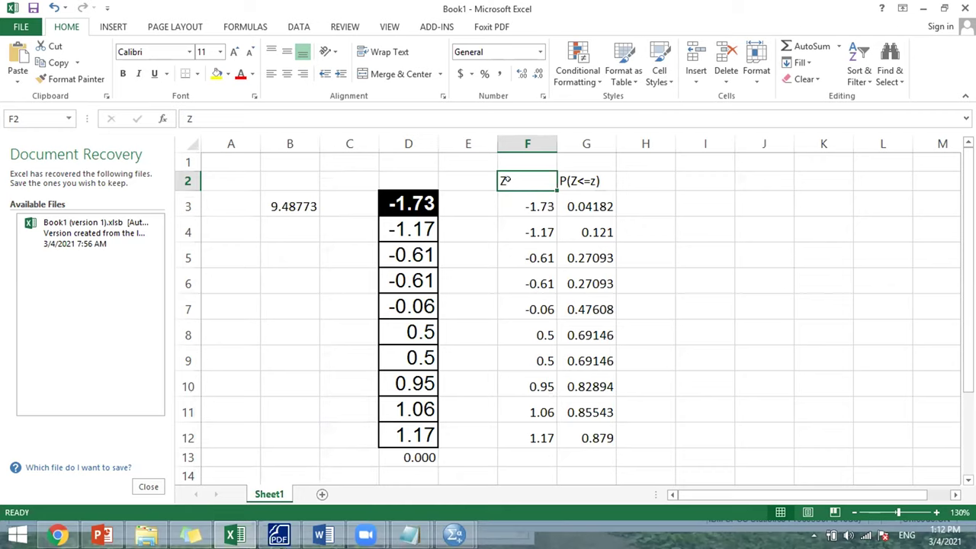
Step: Change the worksheet headings to z in F2 and Fe(X) in G2, consulting the Analisis Data slide in PowerPoint
{"action": "type", "text": "z"}
{"action": "key", "text": "Return"}
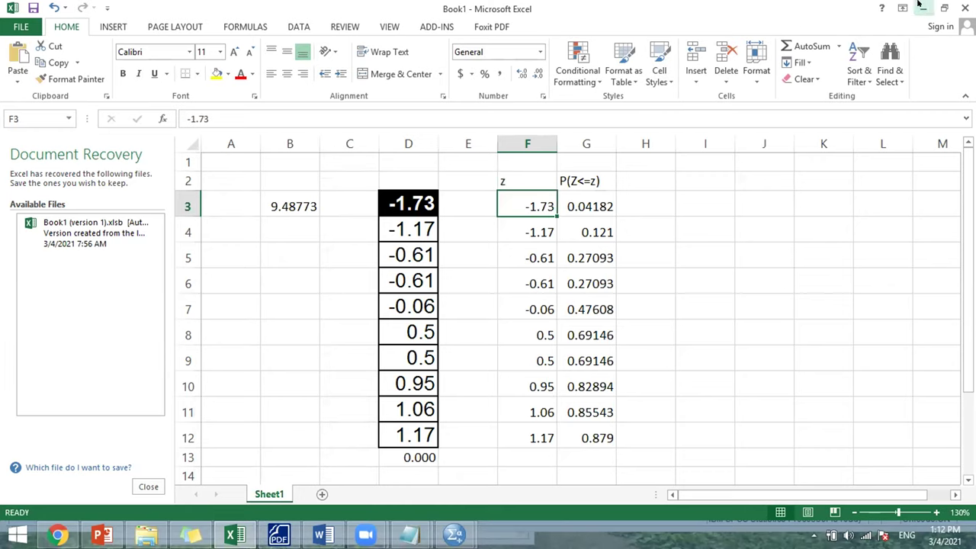
{"action": "left_click", "coordinate": [102, 535]}
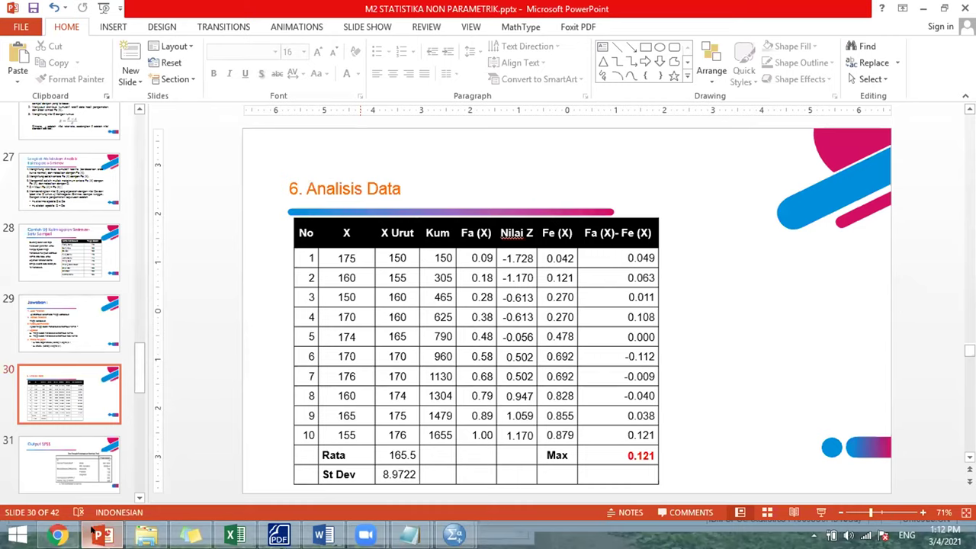
{"action": "left_click", "coordinate": [92, 531]}
{"action": "left_click", "coordinate": [585, 175]}
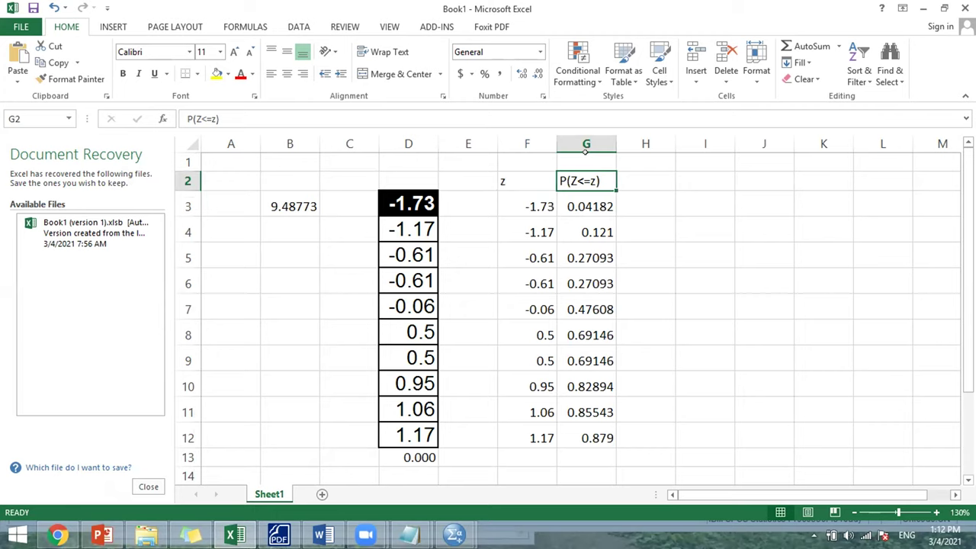
{"action": "type", "text": "Fe(X"}
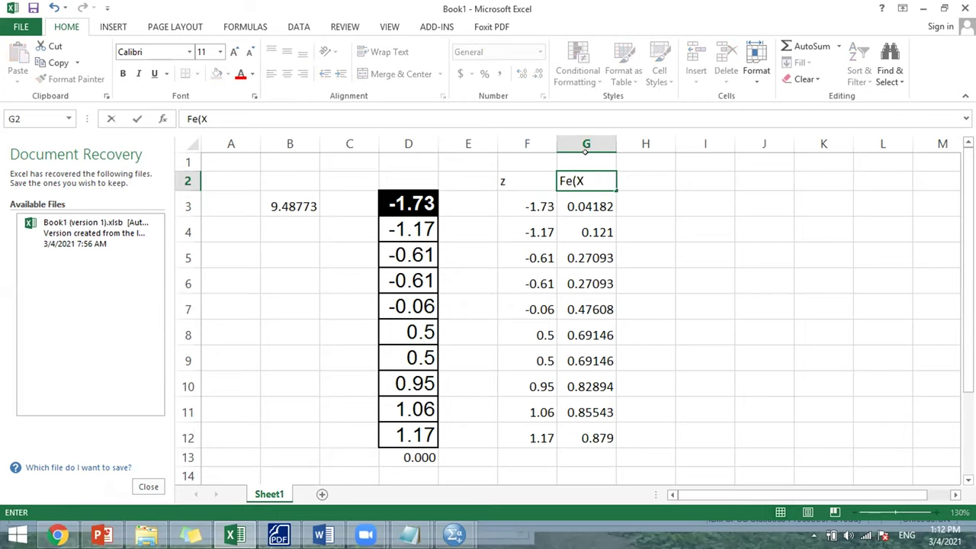
{"action": "type", "text": ")"}
{"action": "key", "text": "Return"}
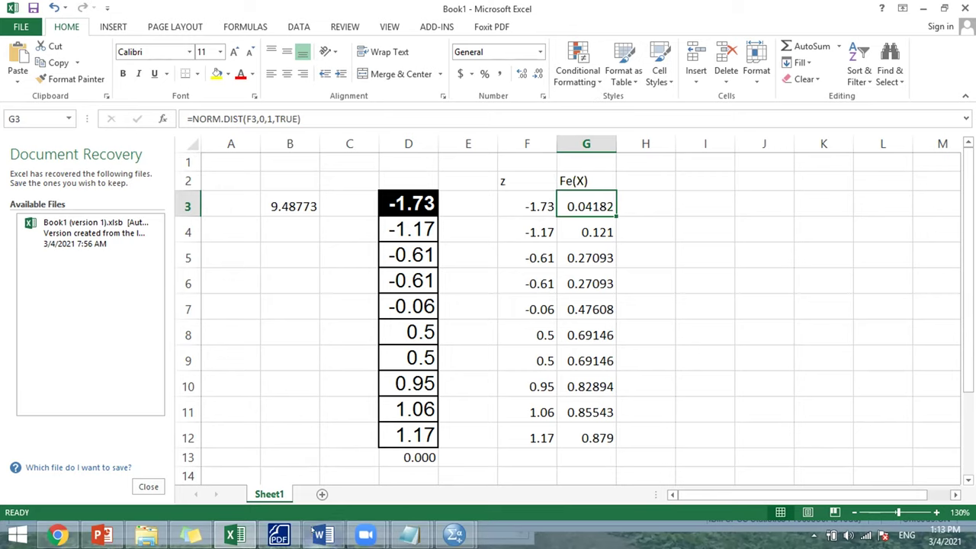
Step: Present the Analisis Data slide in PowerPoint and draw a red bell-shaped curve with a baseline beside its table using the Pen
{"action": "mouse_move", "coordinate": [455, 536]}
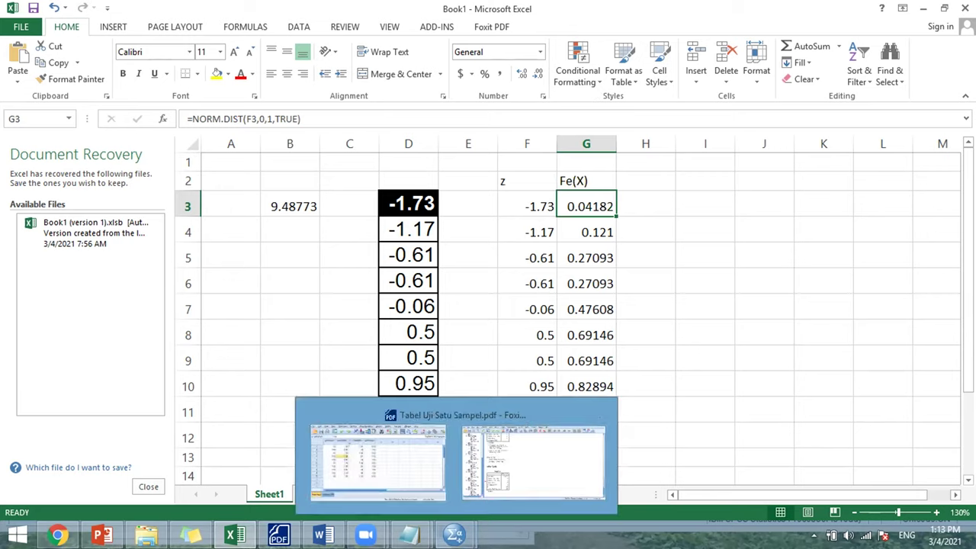
{"action": "left_click", "coordinate": [101, 536]}
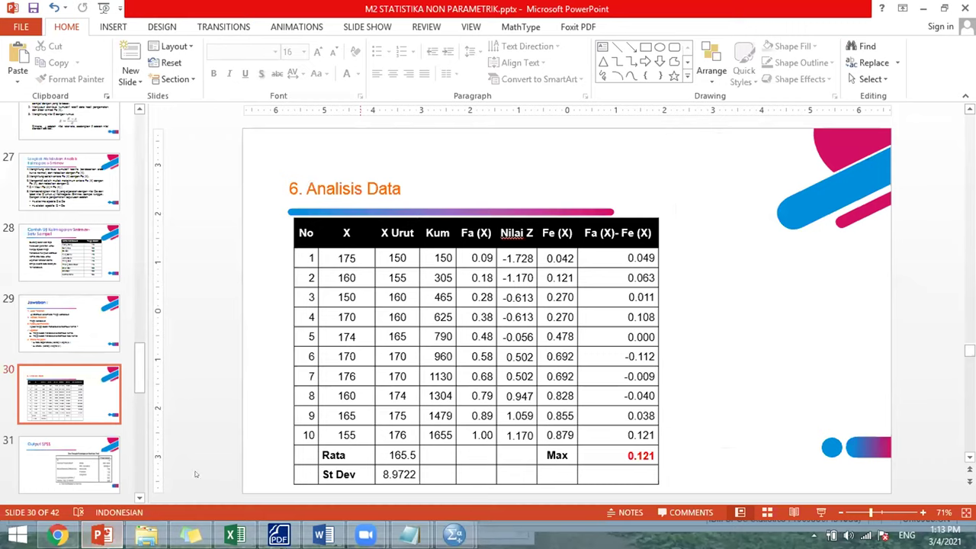
{"action": "left_click", "coordinate": [820, 512]}
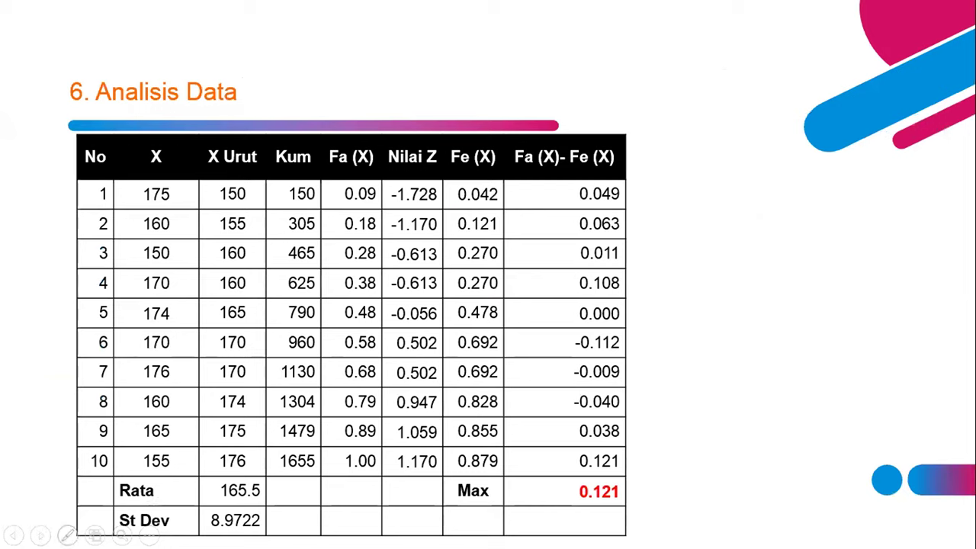
{"action": "left_click", "coordinate": [68, 535]}
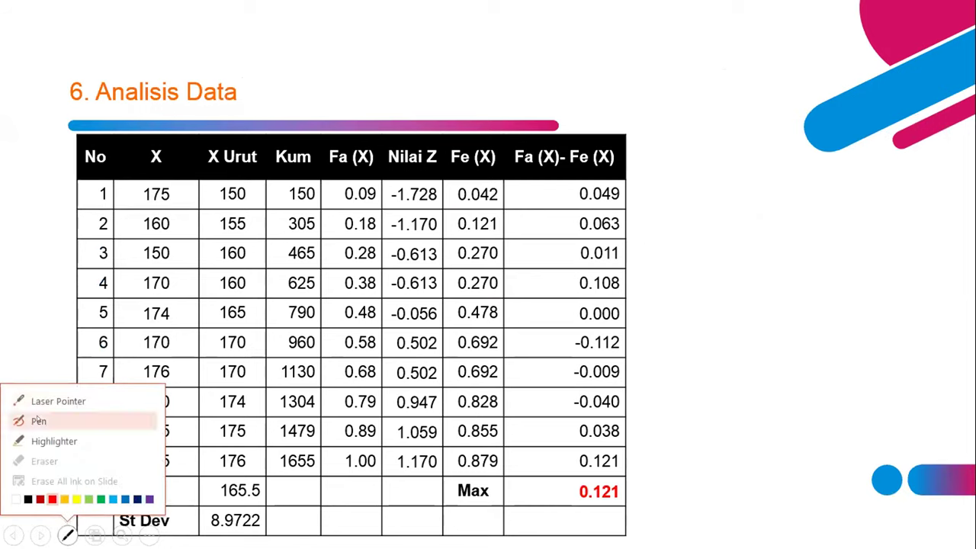
{"action": "left_click", "coordinate": [39, 420]}
{"action": "mouse_move", "coordinate": [651, 287]}
{"action": "left_mouse_down"}
{"action": "mouse_move", "coordinate": [922, 273]}
{"action": "mouse_move", "coordinate": [901, 267]}
{"action": "left_mouse_up"}
{"action": "mouse_move", "coordinate": [687, 252]}
{"action": "left_mouse_down"}
{"action": "mouse_move", "coordinate": [730, 187]}
{"action": "mouse_move", "coordinate": [792, 196]}
{"action": "mouse_move", "coordinate": [881, 243]}
{"action": "mouse_move", "coordinate": [918, 244]}
{"action": "left_mouse_up"}
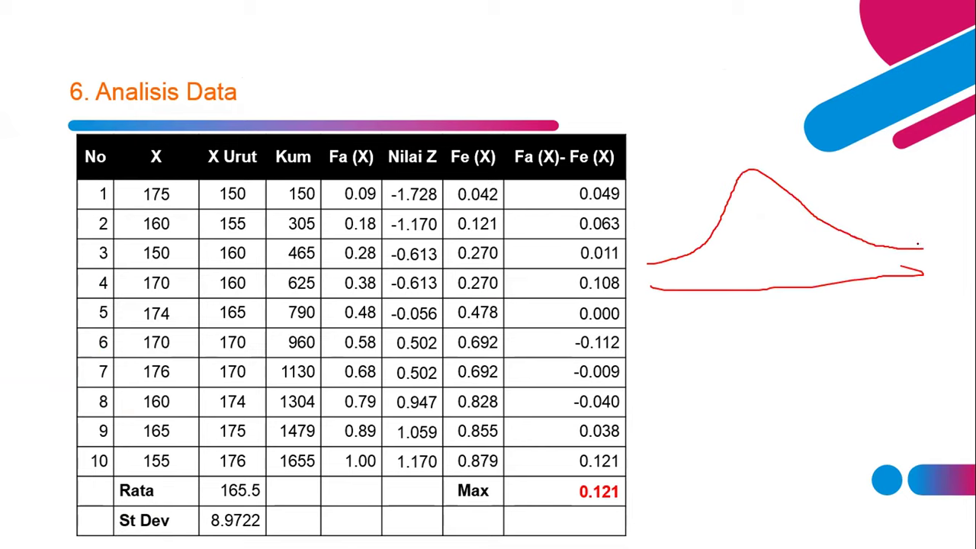
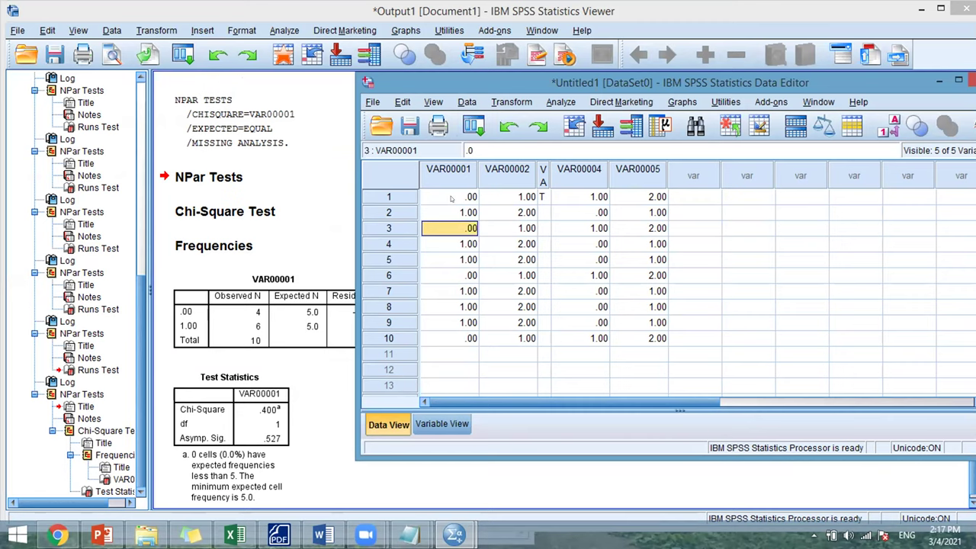
Step: Review the first values of VAR00001 in the SPSS Data Editor and open the legacy nonparametric Chi-square Test clear of the data
{"action": "left_click", "coordinate": [451, 198]}
{"action": "left_click", "coordinate": [458, 219]}
{"action": "left_click", "coordinate": [459, 228]}
{"action": "left_click", "coordinate": [457, 198]}
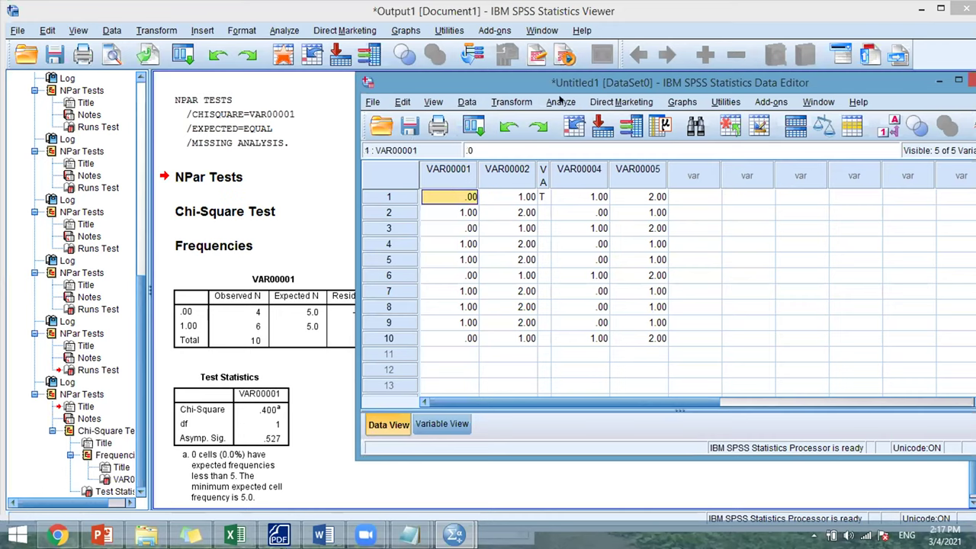
{"action": "left_click", "coordinate": [561, 101]}
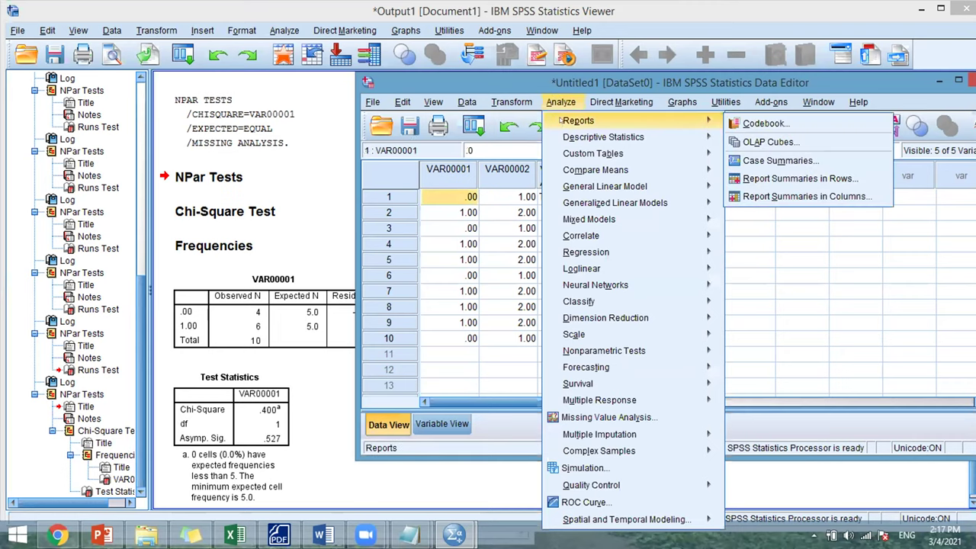
{"action": "mouse_move", "coordinate": [564, 142]}
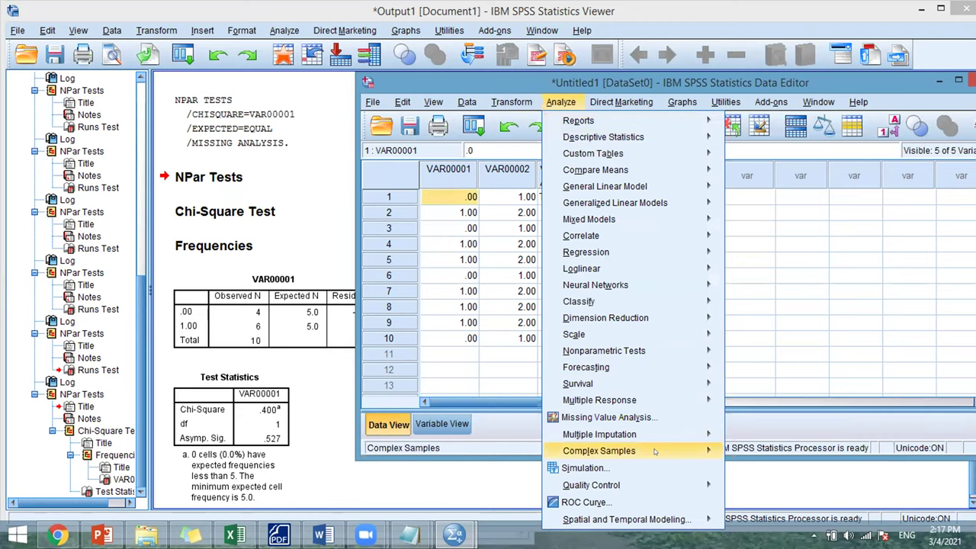
{"action": "mouse_move", "coordinate": [714, 349]}
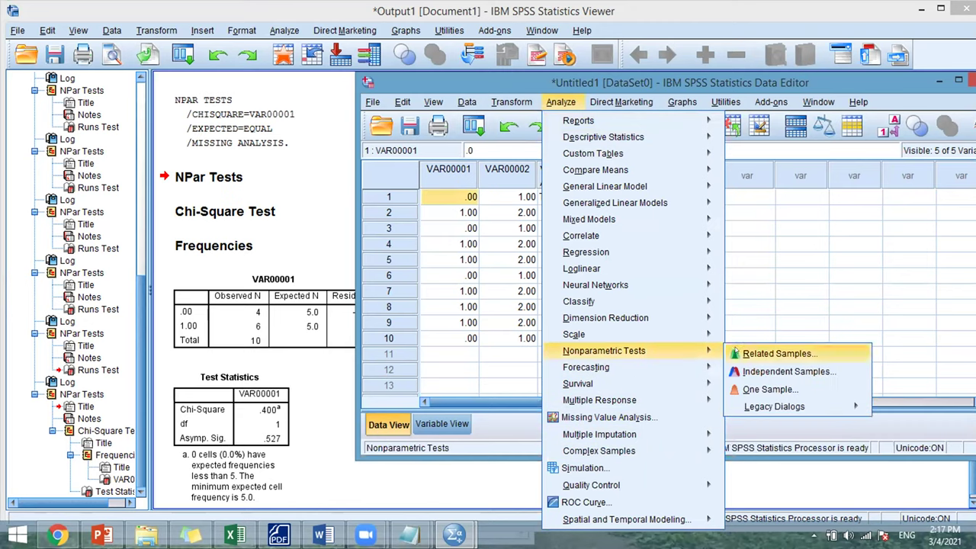
{"action": "mouse_move", "coordinate": [771, 407]}
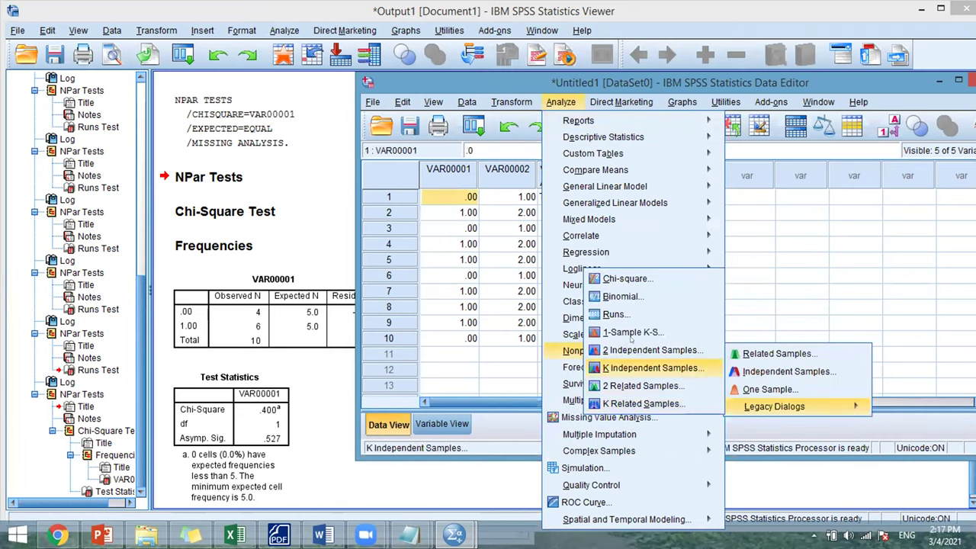
{"action": "left_click", "coordinate": [621, 278]}
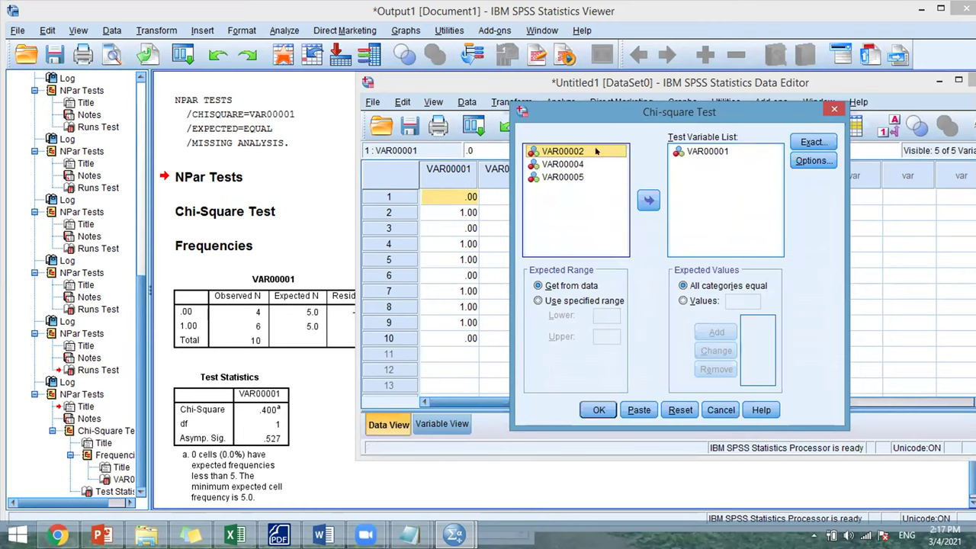
{"action": "left_click_drag", "start_coordinate": [629, 120], "coordinate": [727, 112]}
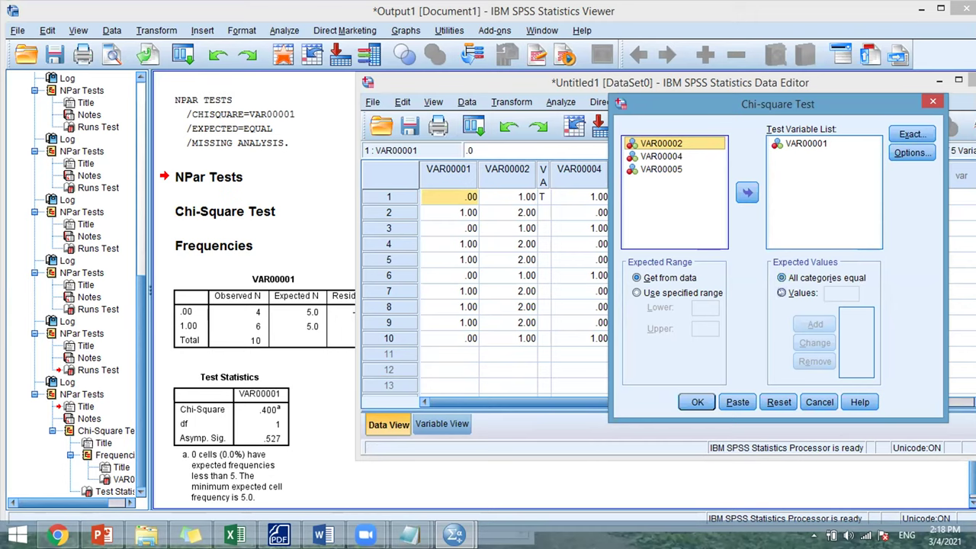
Step: Inspect the custom expected values choice and the Exact Tests settings of the chi-square test, keeping all categories equal
{"action": "left_click", "coordinate": [782, 293]}
{"action": "key", "text": "Tab"}
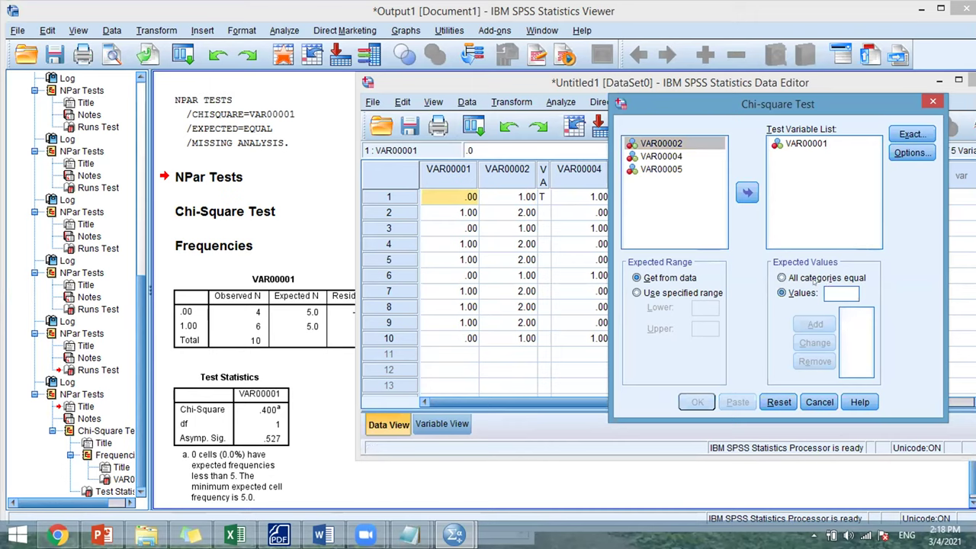
{"action": "left_click", "coordinate": [781, 278]}
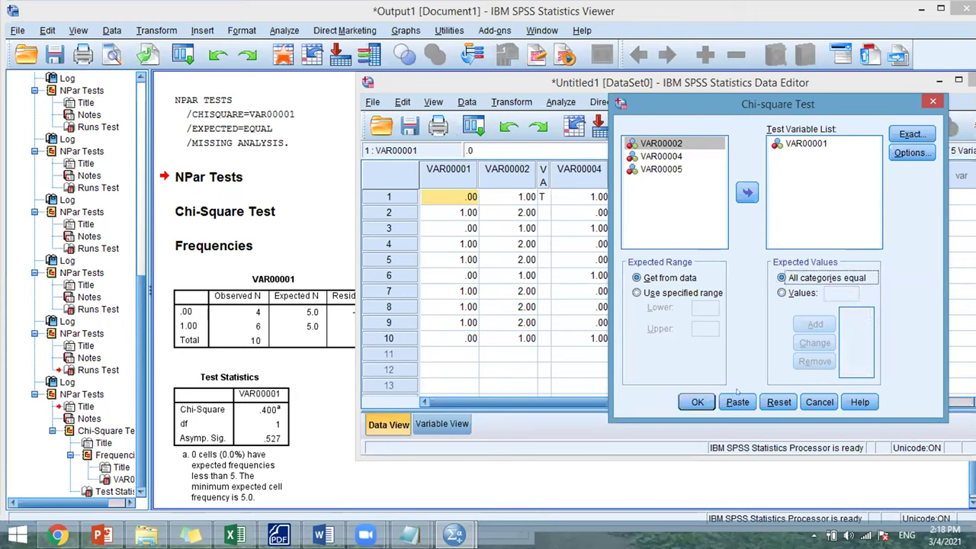
{"action": "left_click", "coordinate": [915, 134]}
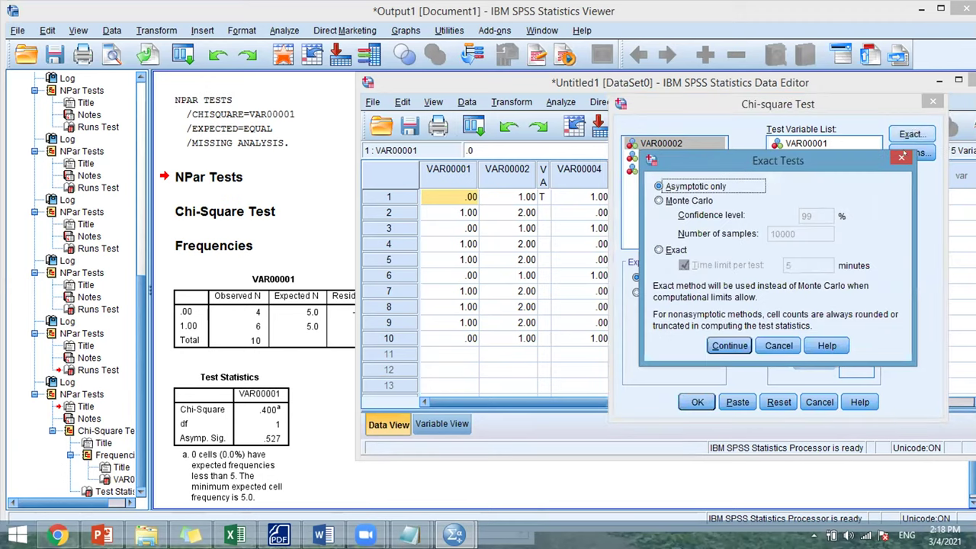
{"action": "left_click", "coordinate": [900, 158]}
Step: Include descriptive statistics in the chi-square options and run the test on VAR00001 with equal expected categories
{"action": "left_click", "coordinate": [912, 153]}
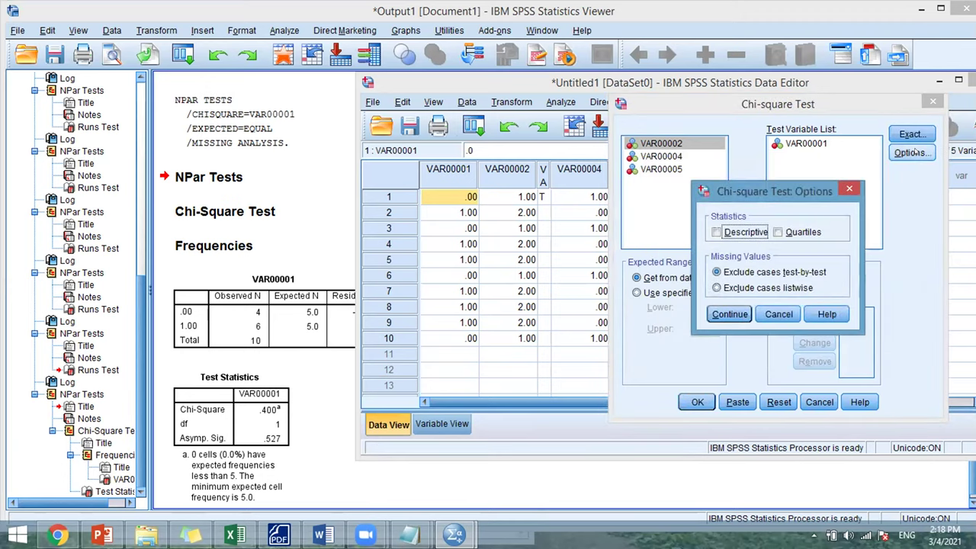
{"action": "left_click", "coordinate": [717, 232]}
{"action": "left_click", "coordinate": [716, 231]}
{"action": "left_click", "coordinate": [729, 314]}
{"action": "left_click", "coordinate": [697, 402]}
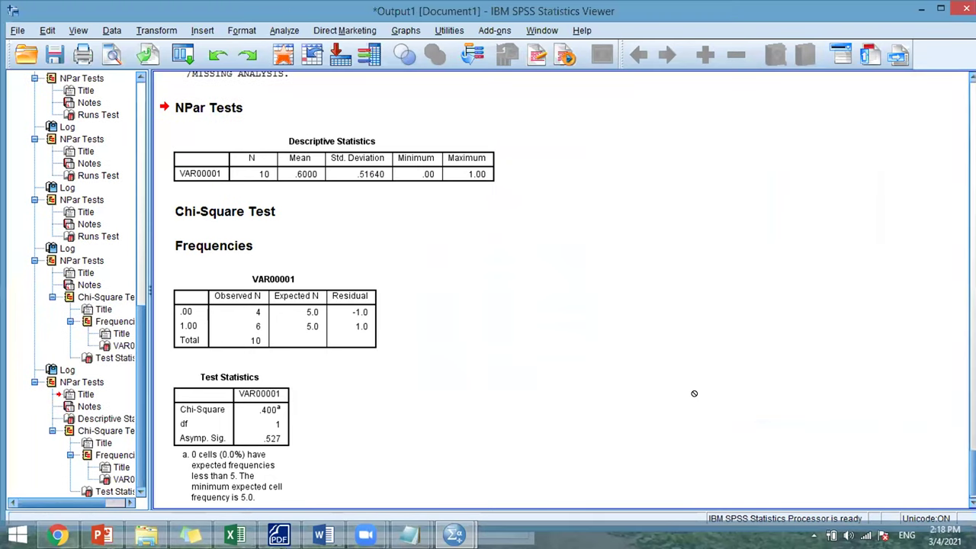
Step: Examine the observed and expected counts in the VAR00001 frequencies table and the chi-square Test Statistics table
{"action": "left_click", "coordinate": [276, 312]}
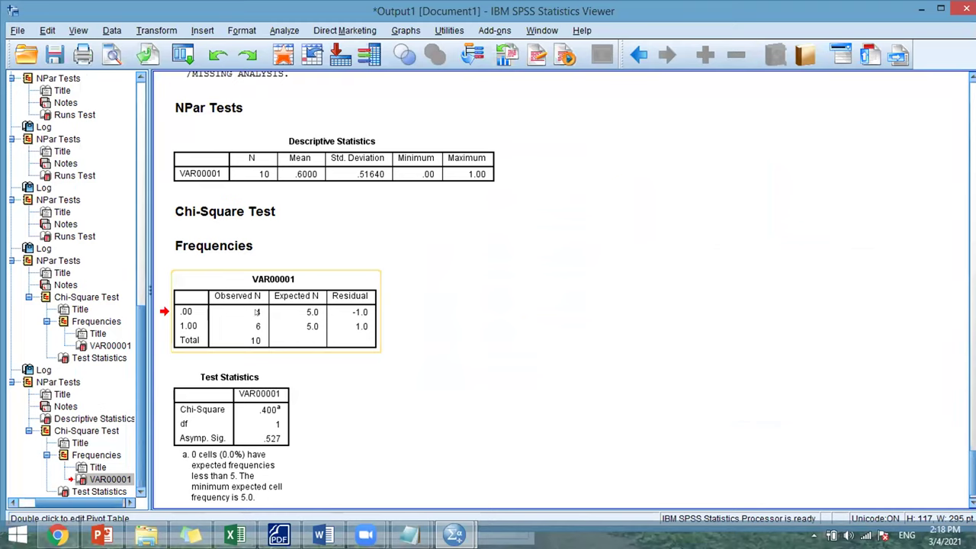
{"action": "double_click", "coordinate": [313, 324]}
{"action": "left_click", "coordinate": [217, 412]}
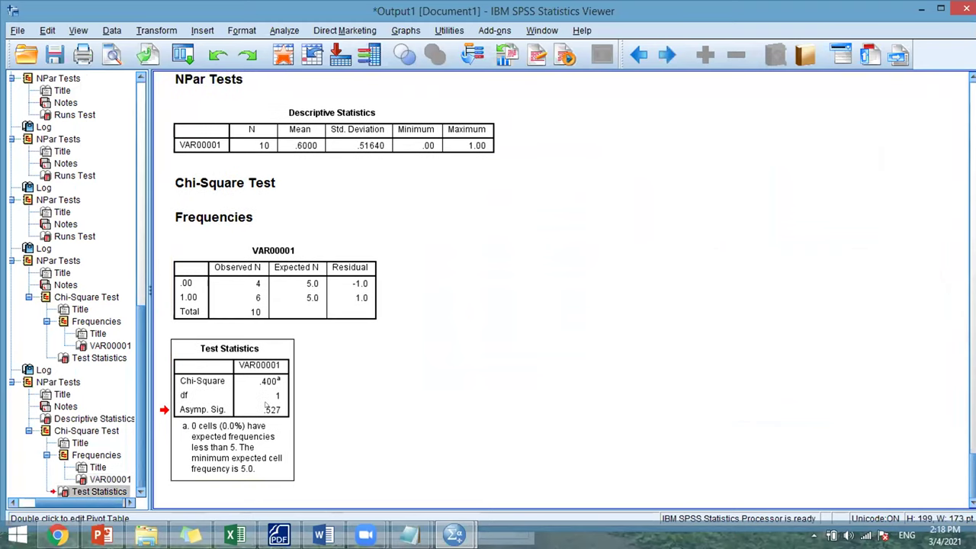
{"action": "left_click", "coordinate": [189, 289]}
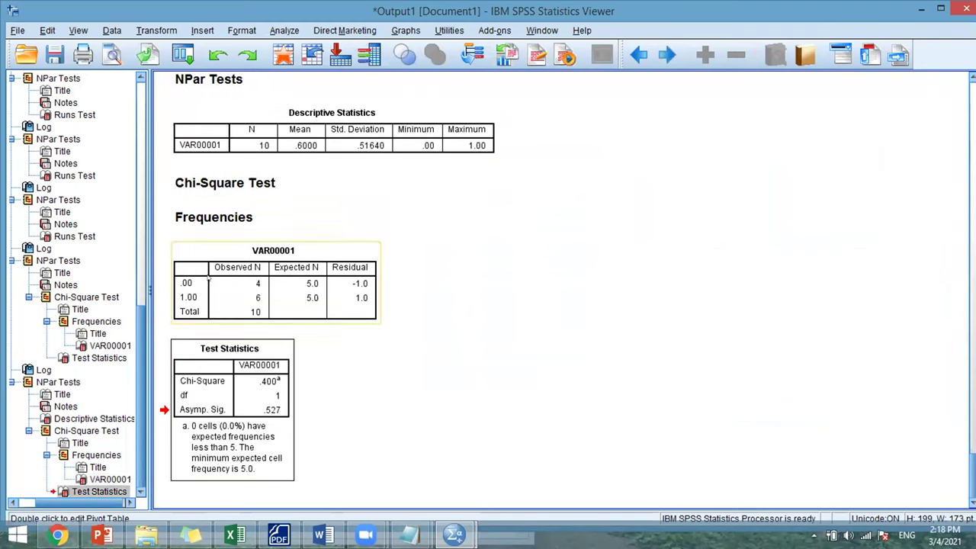
{"action": "double_click", "coordinate": [208, 279]}
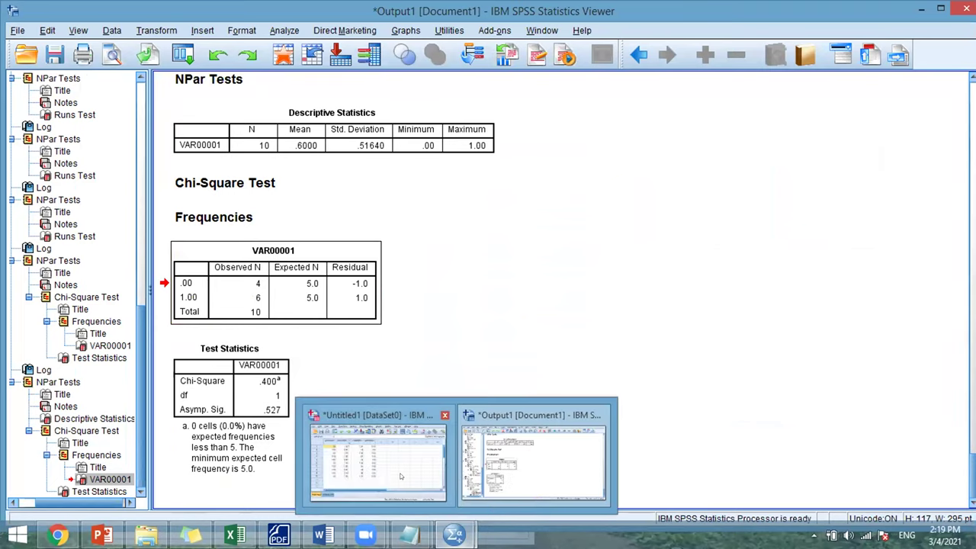
Step: In the Data Editor, enter 1 in rows 1 and 2 of the second empty column after VAR00005
{"action": "left_click", "coordinate": [395, 476]}
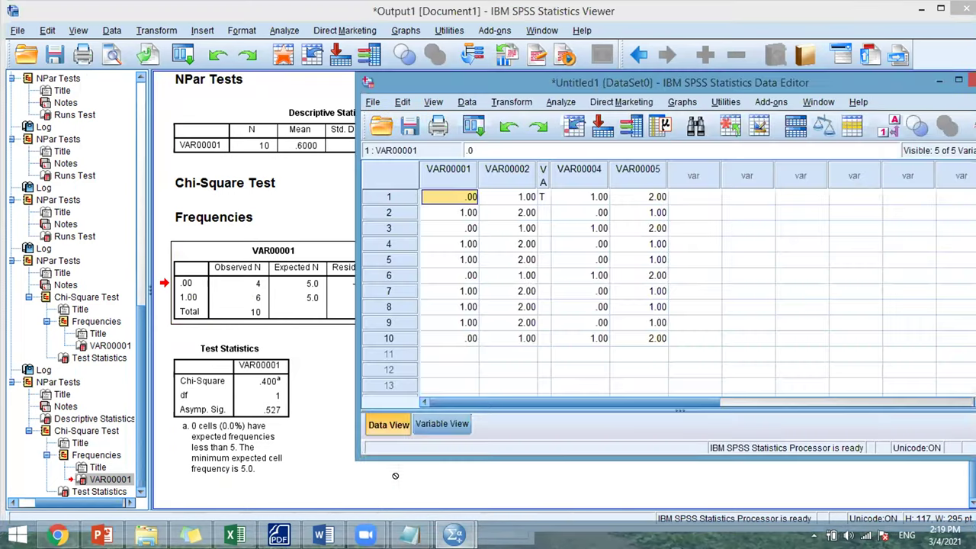
{"action": "left_click", "coordinate": [745, 198]}
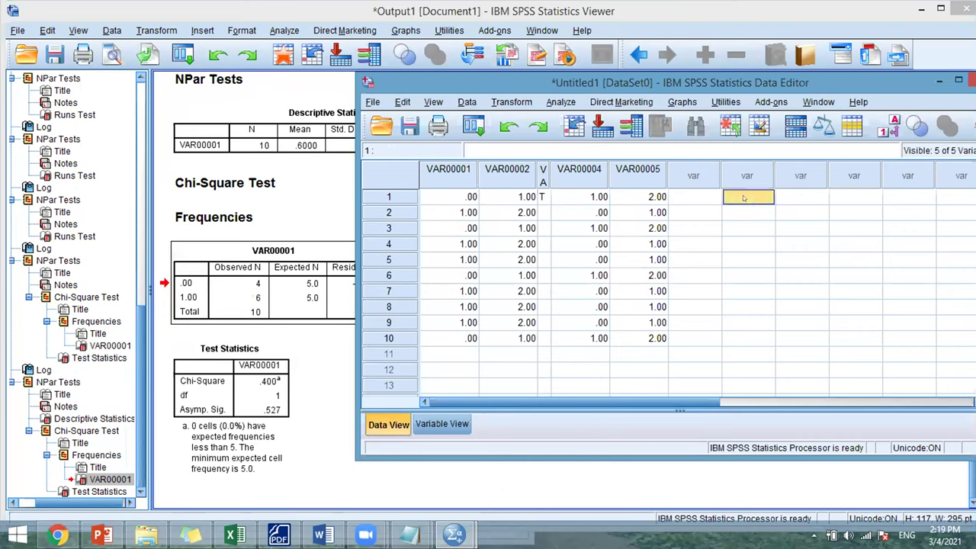
{"action": "key", "text": "alt+Tab"}
{"action": "key", "text": "alt+Tab"}
{"action": "type", "text": "1"}
{"action": "key", "text": "Return"}
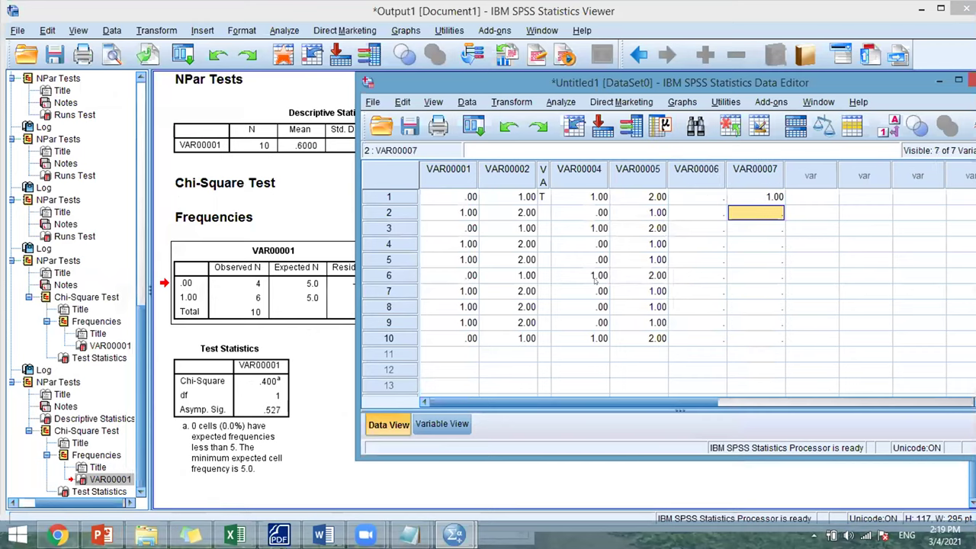
{"action": "type", "text": "1"}
{"action": "key", "text": "Return"}
Step: Examine the entries in VAR00007 and the first-row cells of VAR00005 and VAR00006
{"action": "key", "text": "Down"}
{"action": "key", "text": "Down"}
{"action": "key", "text": "Down"}
{"action": "key", "text": "Down"}
{"action": "key", "text": "Down"}
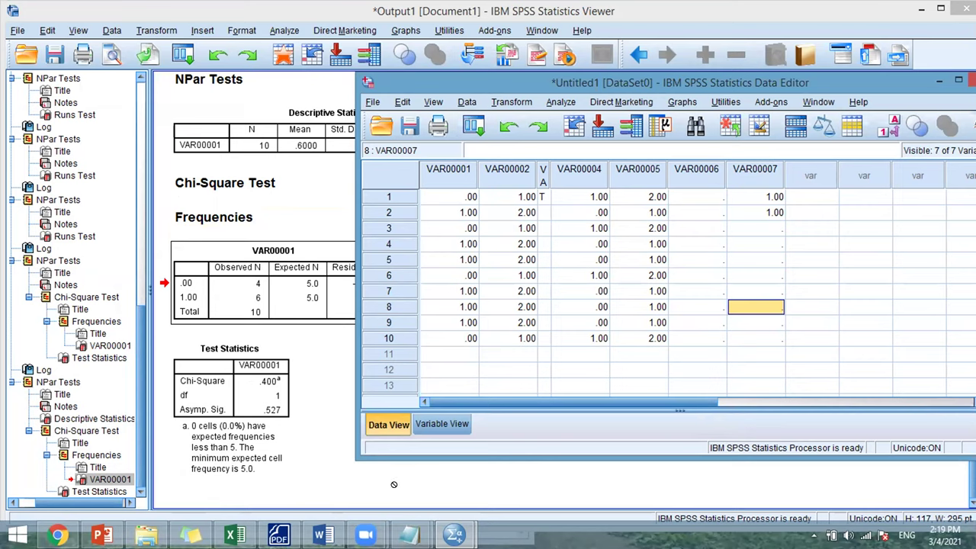
{"action": "left_click", "coordinate": [768, 197]}
{"action": "left_click", "coordinate": [759, 213]}
{"action": "left_click_drag", "start_coordinate": [756, 192], "coordinate": [755, 219]}
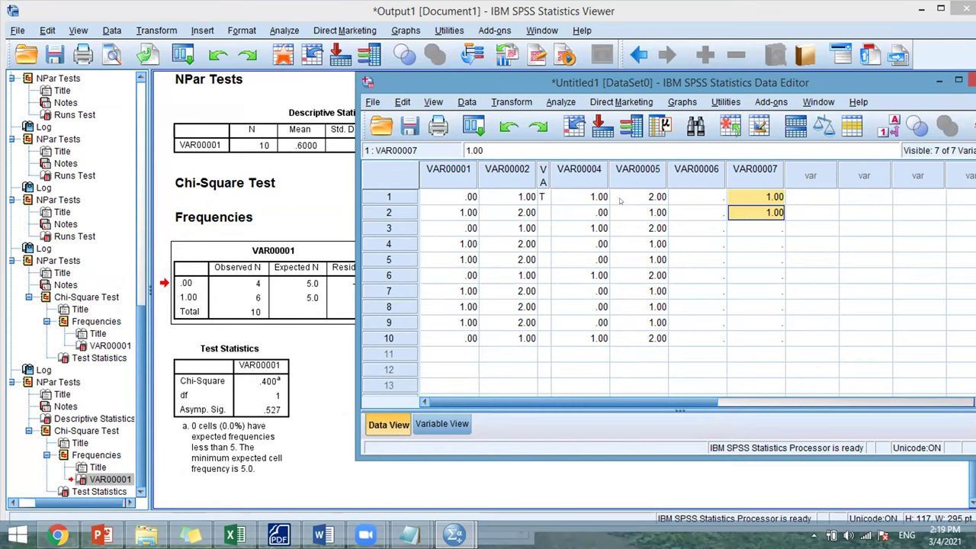
{"action": "left_click", "coordinate": [623, 199]}
{"action": "left_click", "coordinate": [691, 200]}
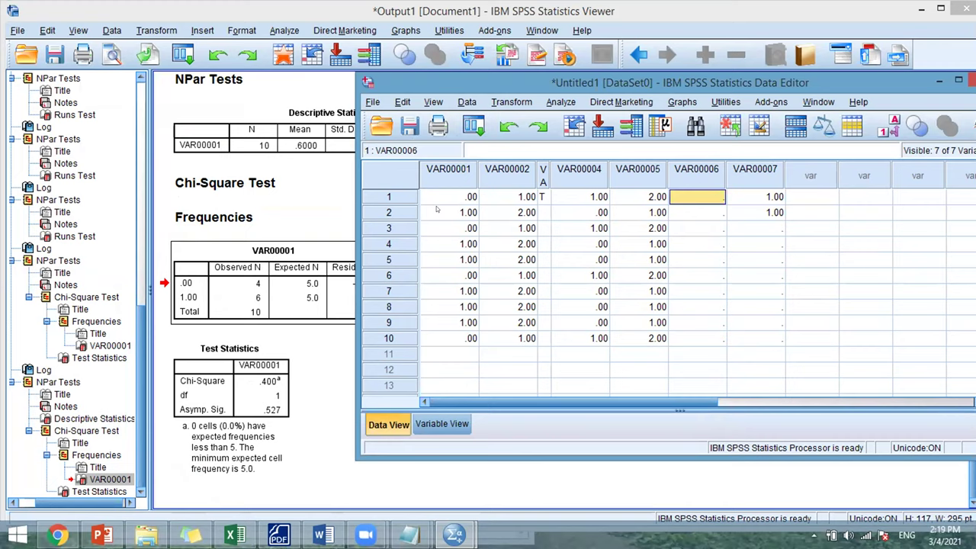
Step: Reopen the Chi-square Test, add VAR00002 to the test variables alongside VAR00001, and run it with all categories equal
{"action": "left_click", "coordinate": [312, 451]}
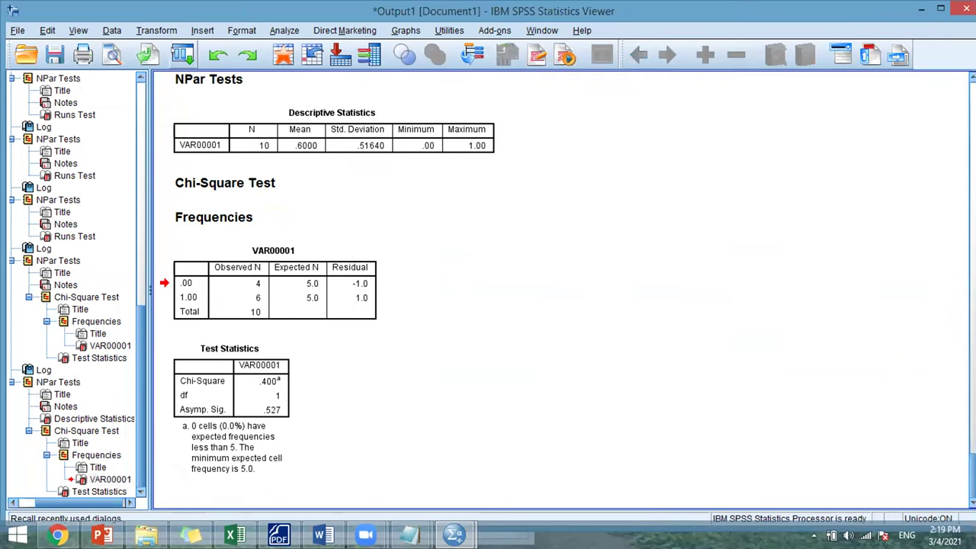
{"action": "left_click", "coordinate": [183, 54]}
{"action": "left_click", "coordinate": [207, 81]}
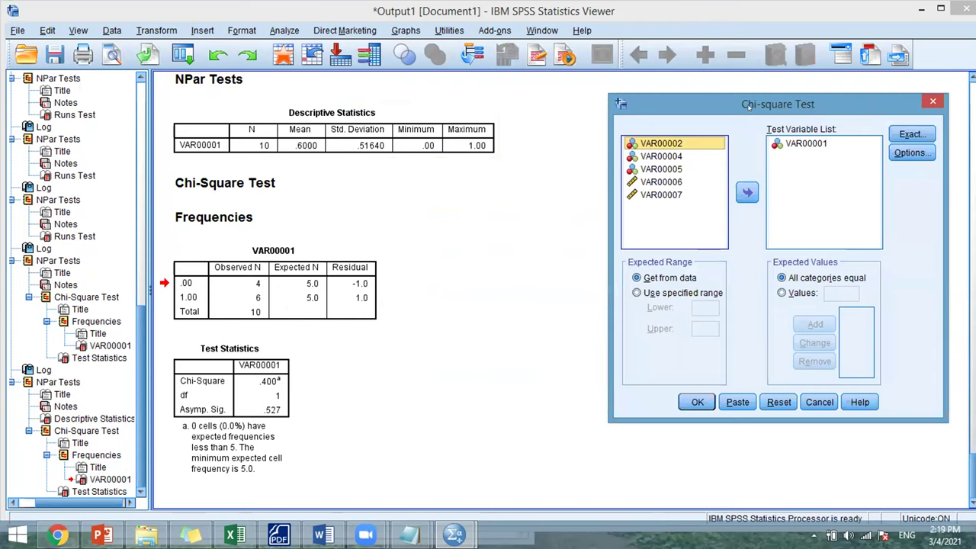
{"action": "left_click_drag", "start_coordinate": [748, 107], "coordinate": [705, 143]}
{"action": "left_click", "coordinate": [611, 190]}
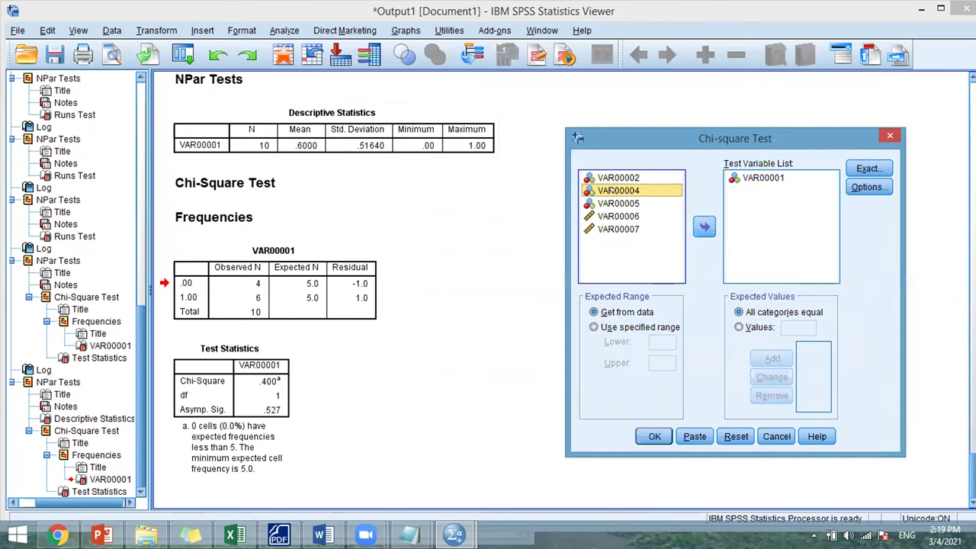
{"action": "left_click", "coordinate": [610, 177]}
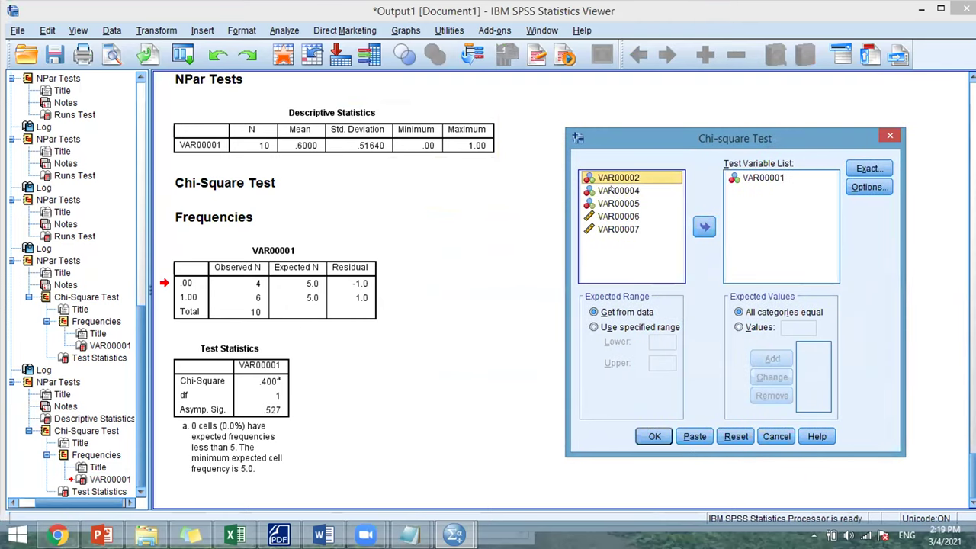
{"action": "left_click", "coordinate": [705, 225]}
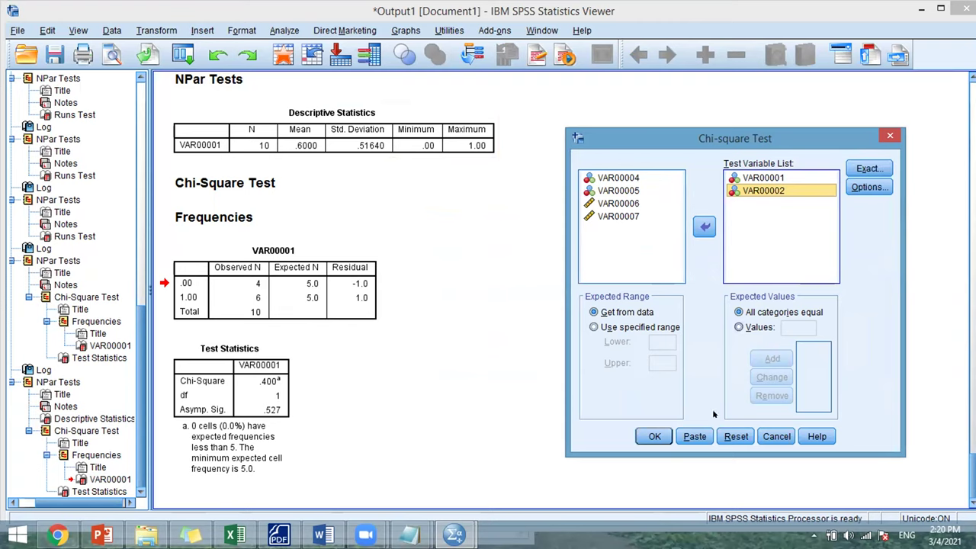
{"action": "left_click", "coordinate": [651, 436]}
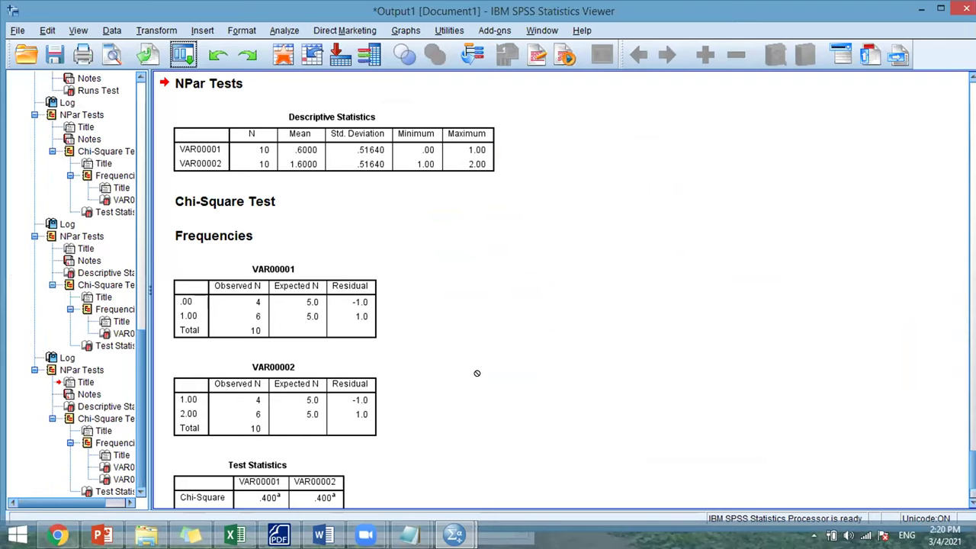
Step: Examine the frequencies and Test Statistics tables for VAR00001 and VAR00002, and return to the Data Editor
{"action": "scroll", "coordinate": [488, 290], "scroll_direction": "down", "scroll_amount": 3}
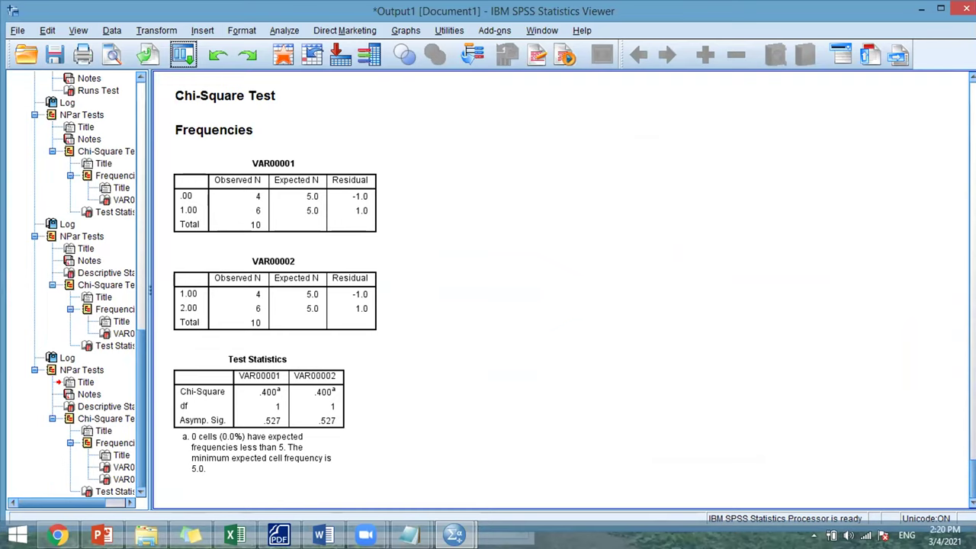
{"action": "scroll", "coordinate": [259, 343], "scroll_direction": "up", "scroll_amount": 1}
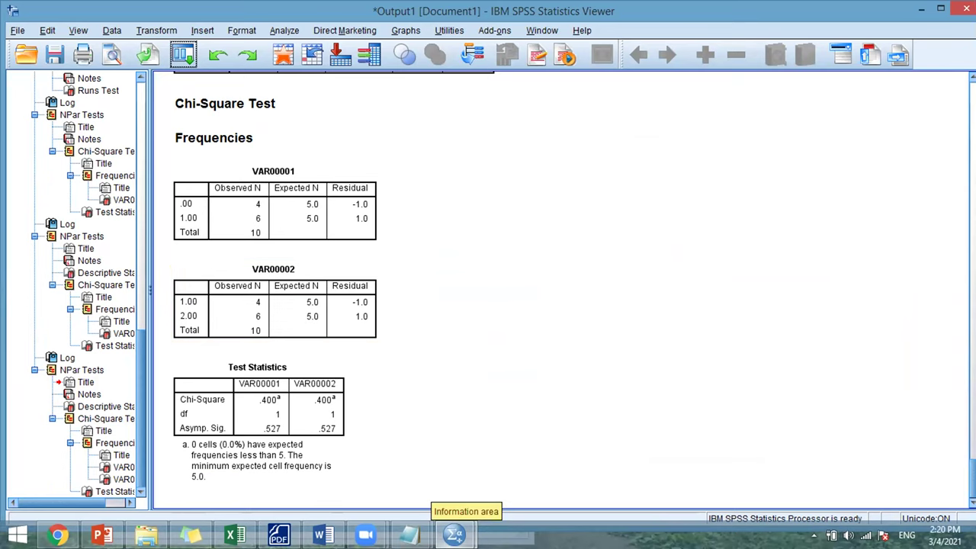
{"action": "mouse_move", "coordinate": [455, 534]}
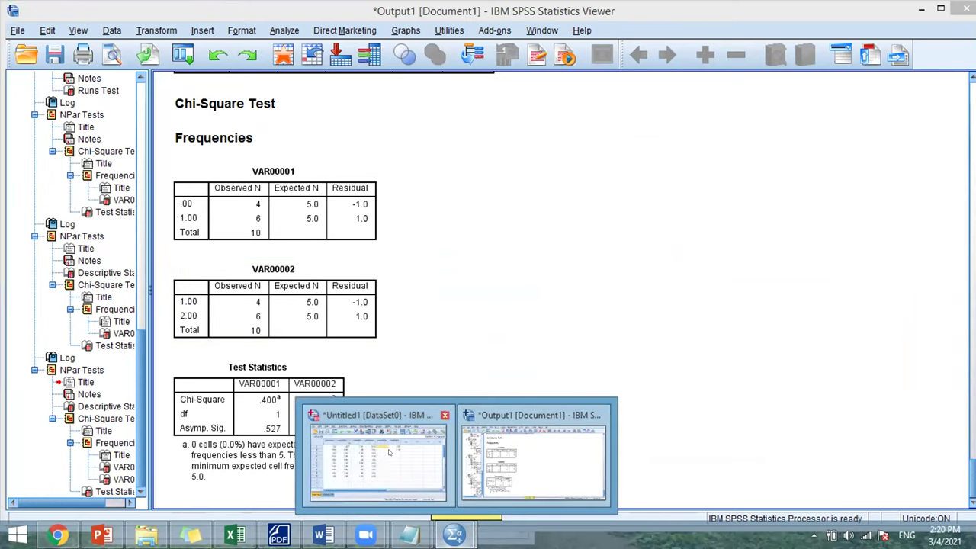
{"action": "left_click", "coordinate": [377, 458]}
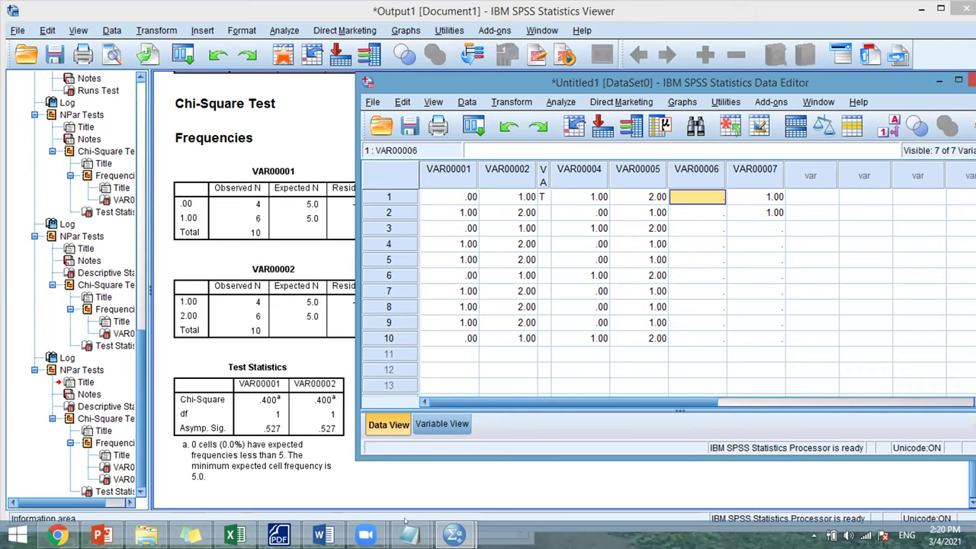
Step: Check the Selara counts on the Output SPSS slide in PowerPoint against the VAR00007 column in the SPSS Data Editor
{"action": "left_click", "coordinate": [99, 536]}
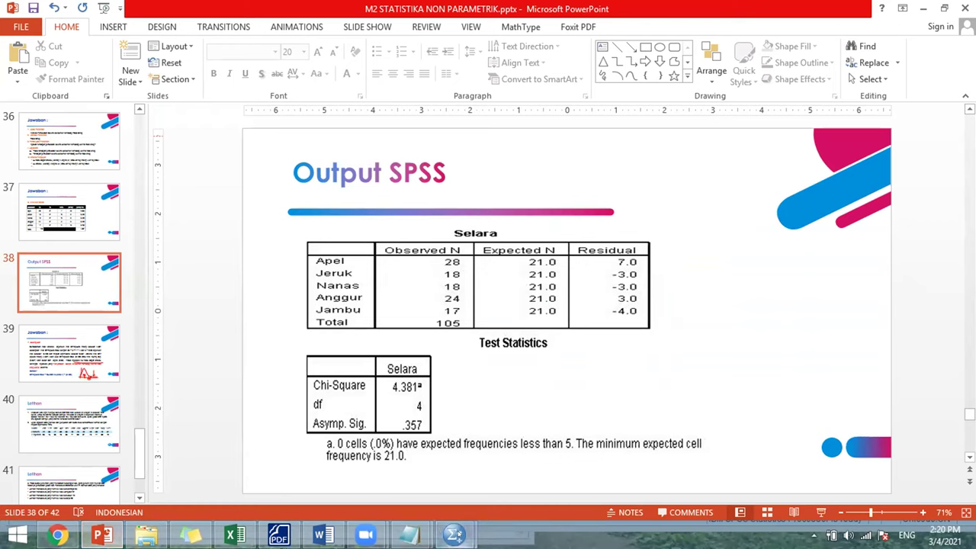
{"action": "mouse_move", "coordinate": [456, 538]}
{"action": "left_click", "coordinate": [378, 458]}
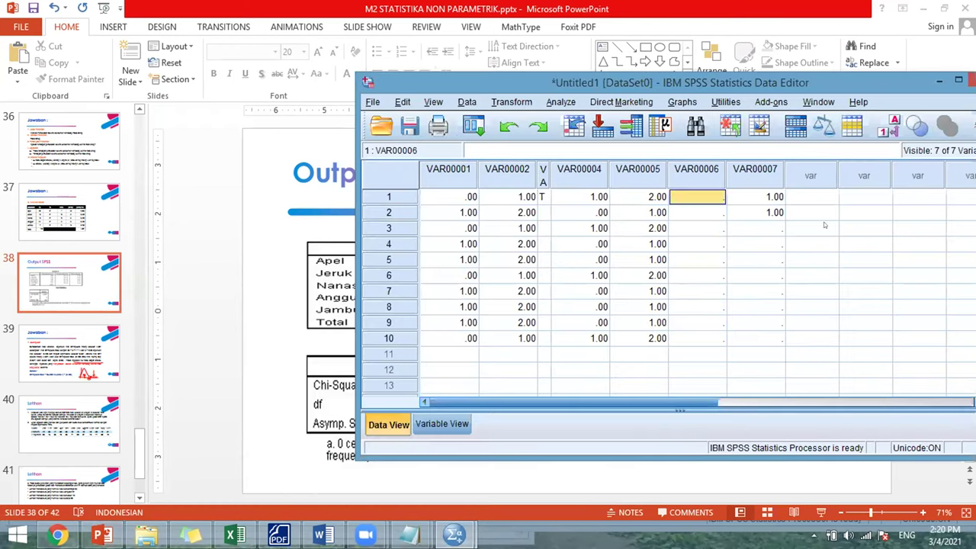
{"action": "left_click", "coordinate": [768, 187]}
{"action": "left_click", "coordinate": [770, 212]}
{"action": "left_click_drag", "start_coordinate": [770, 196], "coordinate": [779, 276]}
{"action": "left_click", "coordinate": [779, 276]}
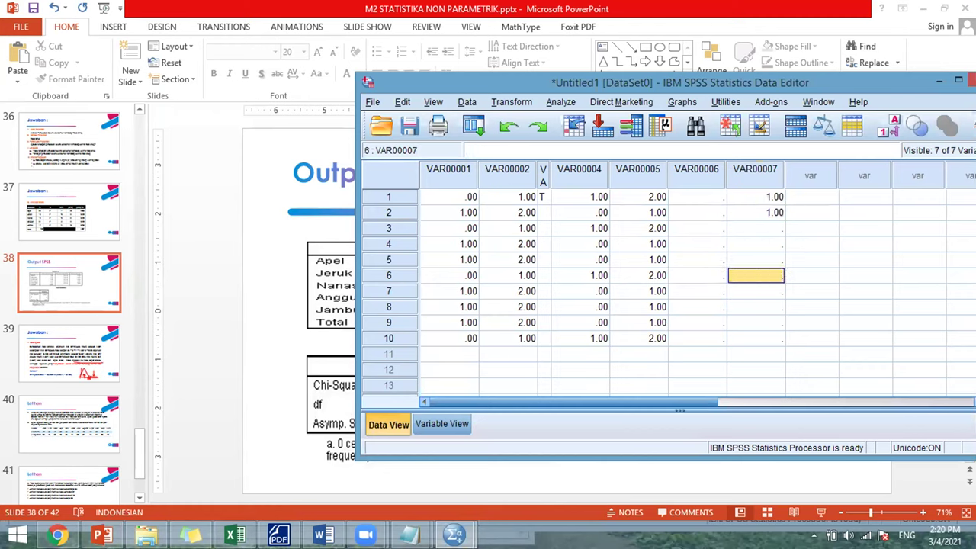
Step: Switch to the Excel workbook and leave the formula in cell G3 without changing it
{"action": "left_click", "coordinate": [235, 536]}
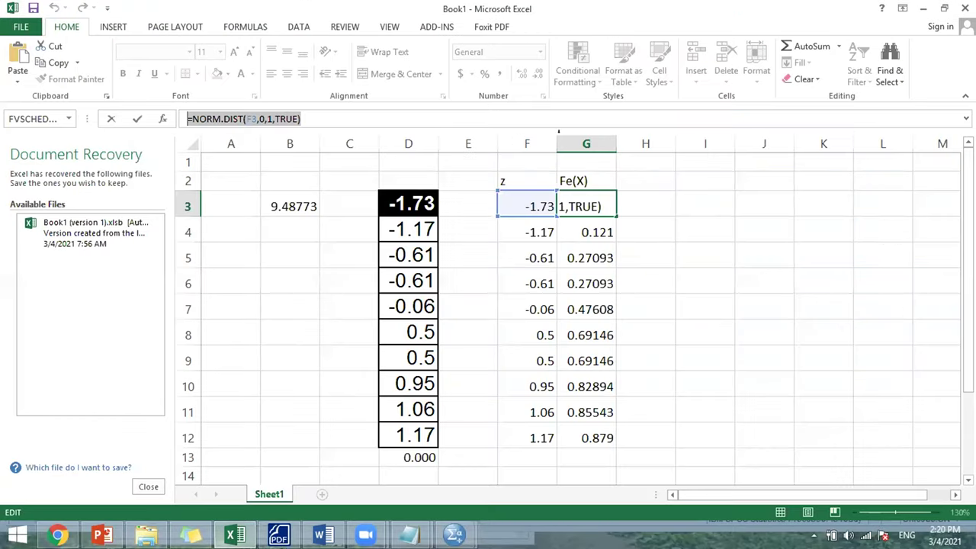
{"action": "left_click", "coordinate": [646, 197]}
{"action": "key", "text": "Escape"}
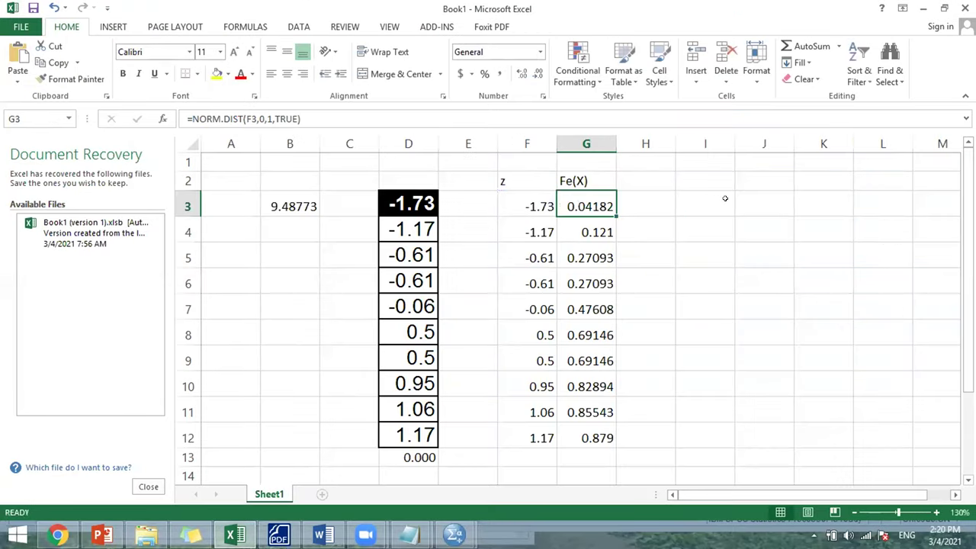
{"action": "left_click", "coordinate": [725, 198]}
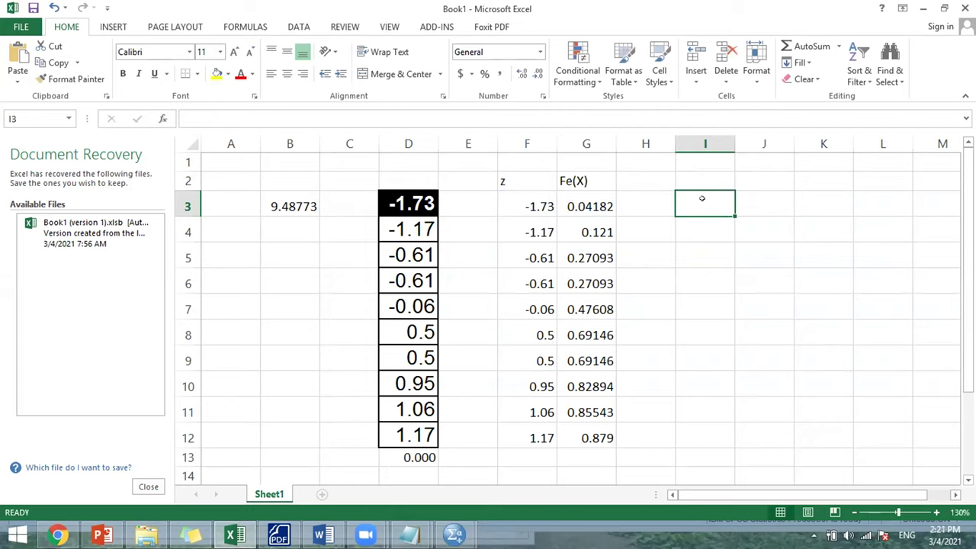
Step: Enter 1 in cell I1 and fill it down through I28
{"action": "left_click", "coordinate": [691, 155]}
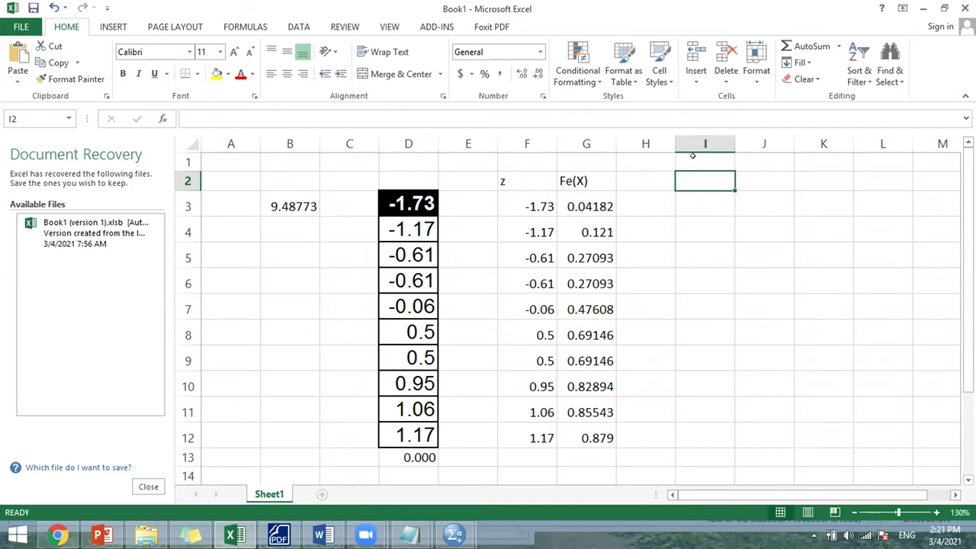
{"action": "type", "text": "1"}
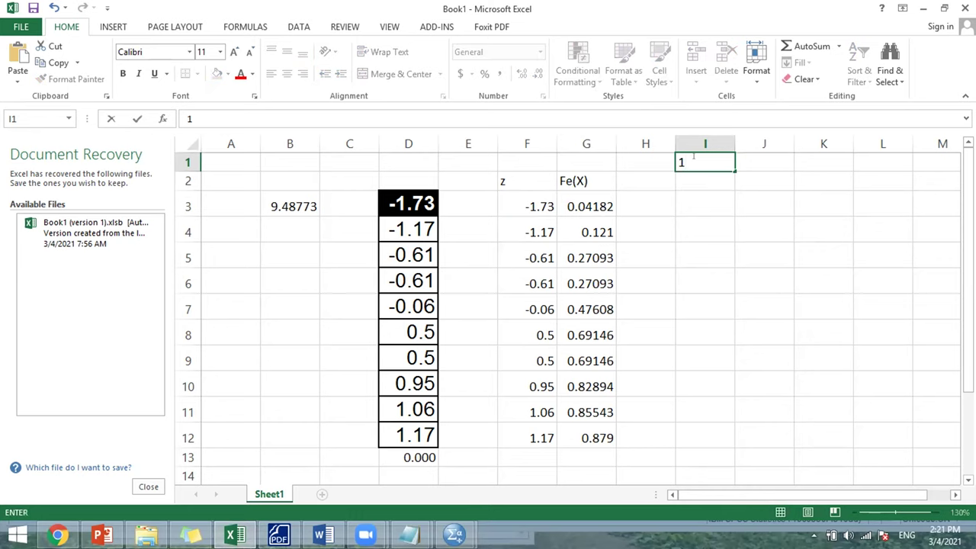
{"action": "key", "text": "Return"}
{"action": "left_click", "coordinate": [727, 159]}
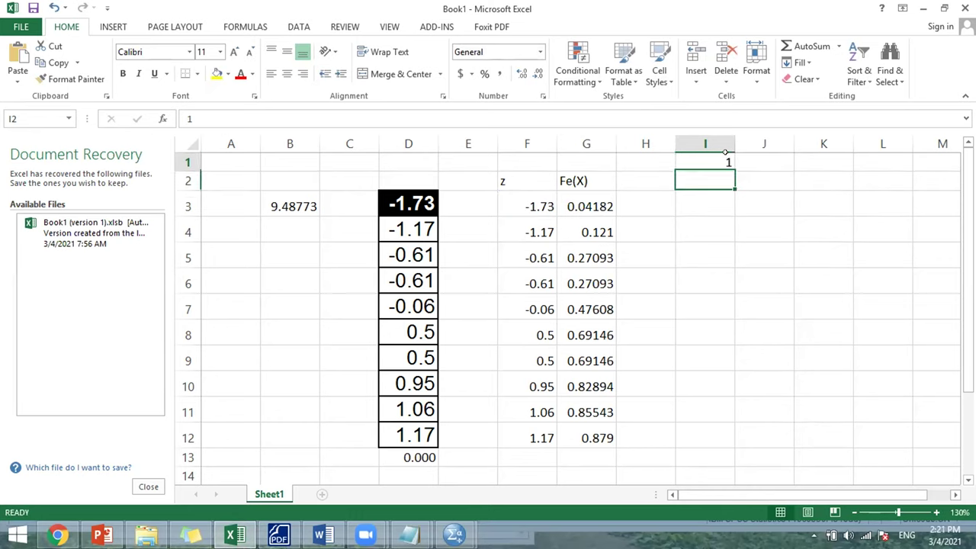
{"action": "left_click_drag", "start_coordinate": [733, 170], "coordinate": [692, 373]}
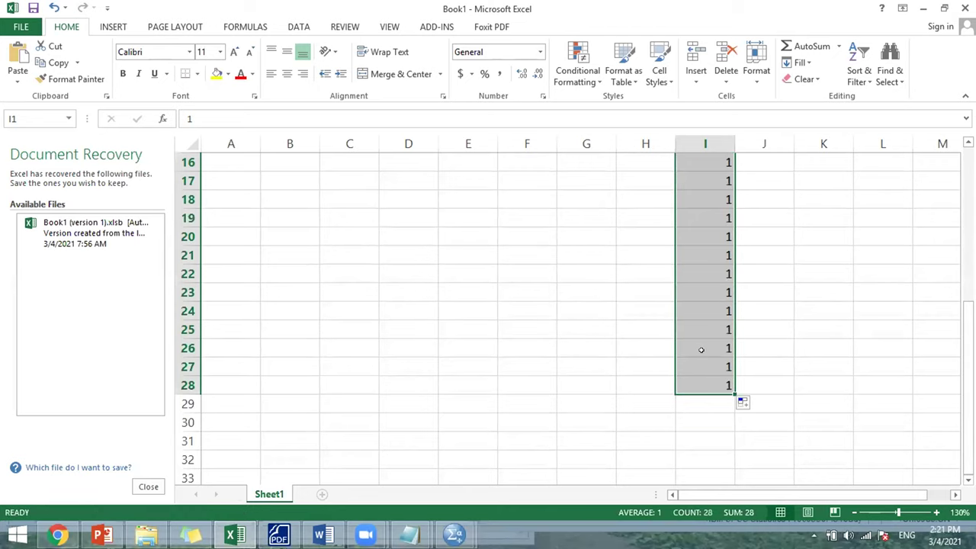
{"action": "left_click", "coordinate": [700, 398]}
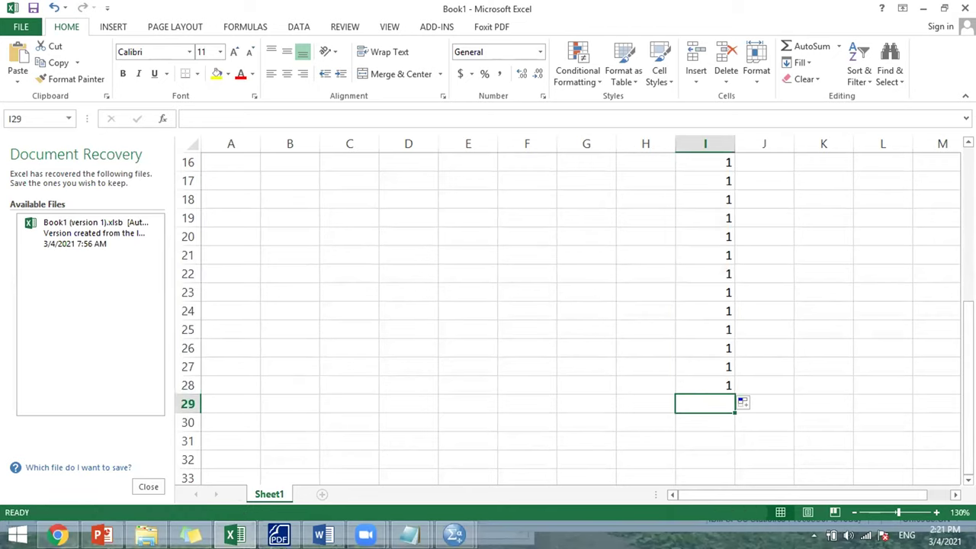
Step: Check the Jeruk count on the Output SPSS slide, and in Excel fill cells J1 through J18 with 2
{"action": "left_click", "coordinate": [102, 536]}
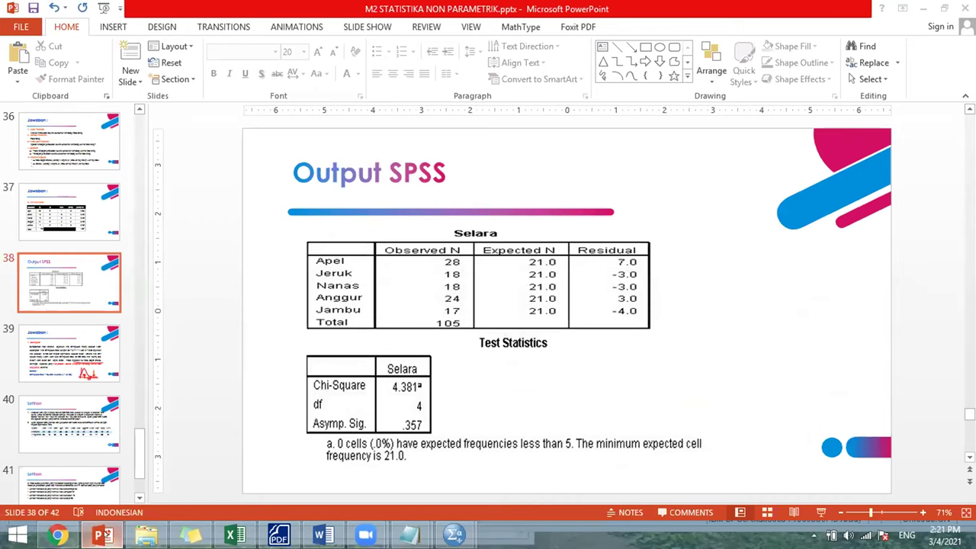
{"action": "left_click", "coordinate": [101, 536]}
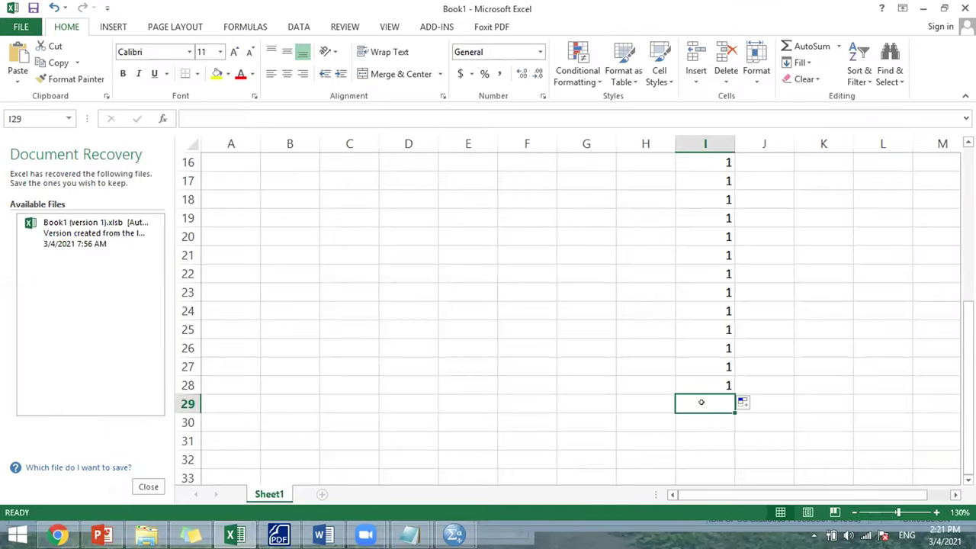
{"action": "type", "text": "2"}
{"action": "key", "text": "Escape"}
{"action": "left_click", "coordinate": [749, 346]}
{"action": "scroll", "coordinate": [748, 313], "scroll_direction": "up", "scroll_amount": 5}
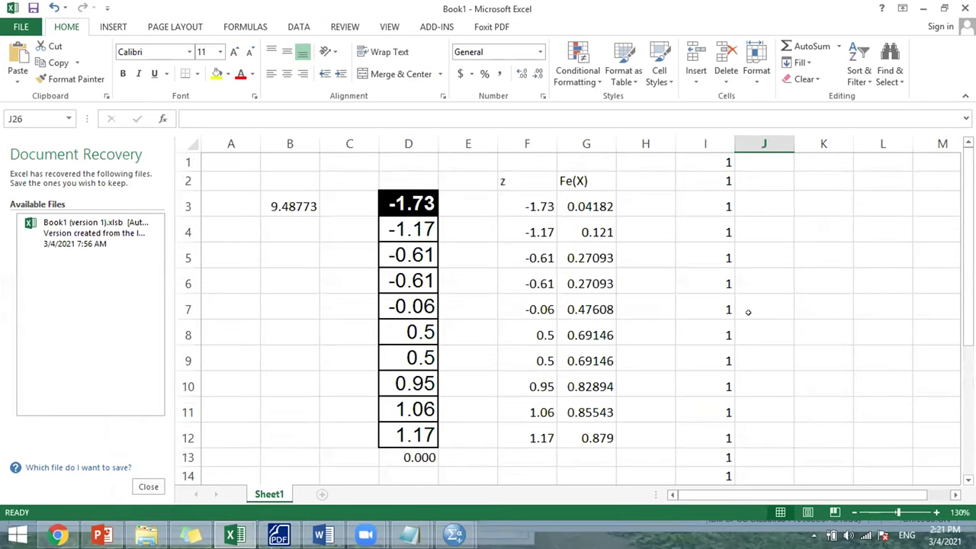
{"action": "left_click", "coordinate": [760, 157]}
{"action": "type", "text": "2"}
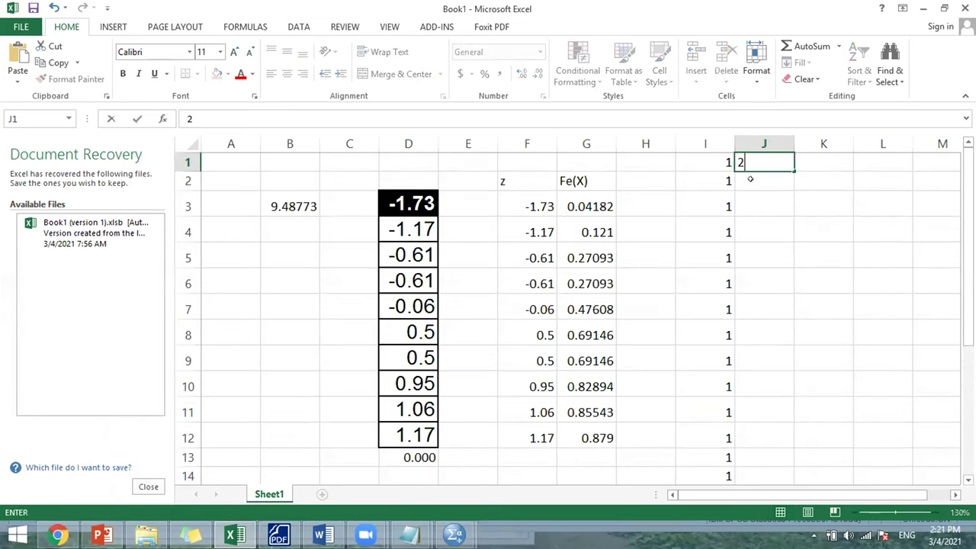
{"action": "key", "text": "Return"}
{"action": "left_click", "coordinate": [783, 162]}
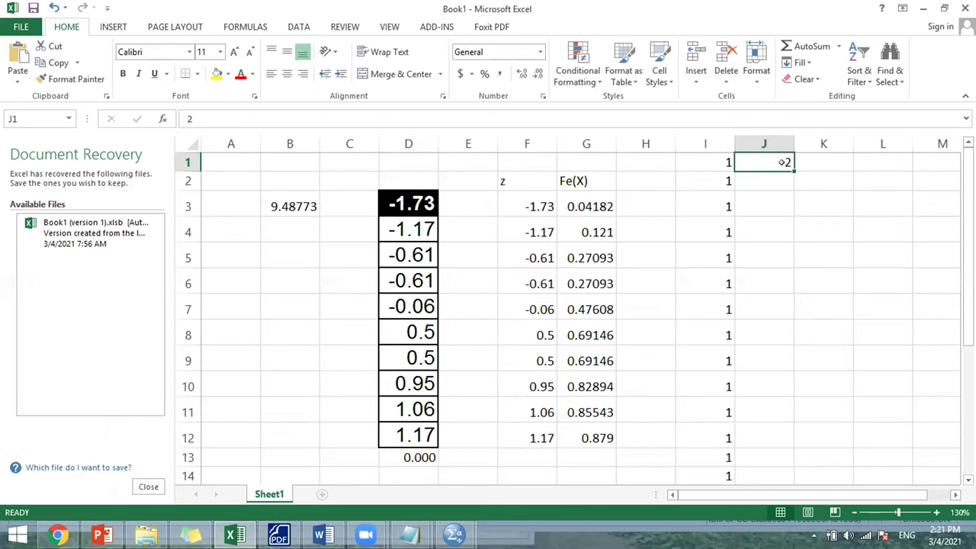
{"action": "left_click_drag", "start_coordinate": [793, 170], "coordinate": [804, 449]}
Step: Check the Nanas count on the slide, and in Excel enter 3 in K18 and fill it up through K1
{"action": "left_click", "coordinate": [102, 535]}
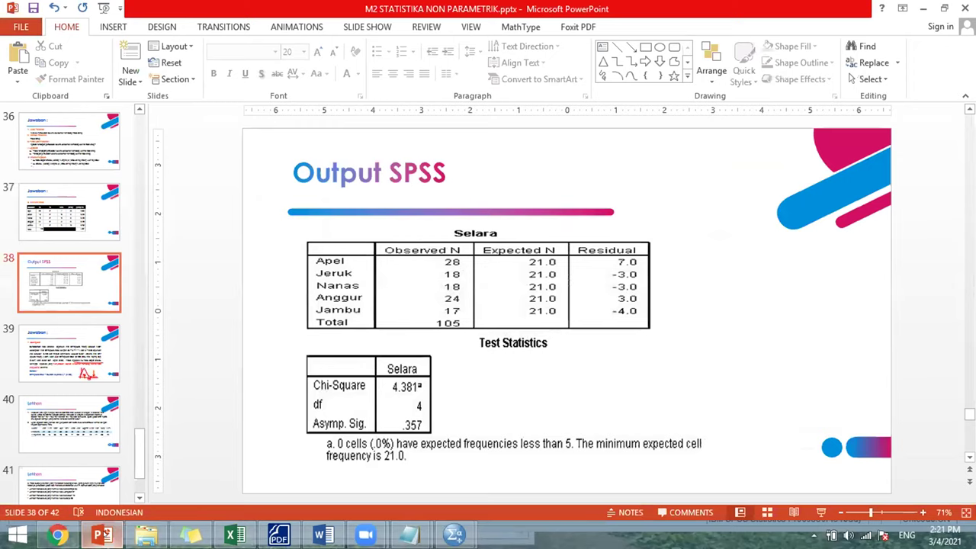
{"action": "left_click", "coordinate": [102, 535]}
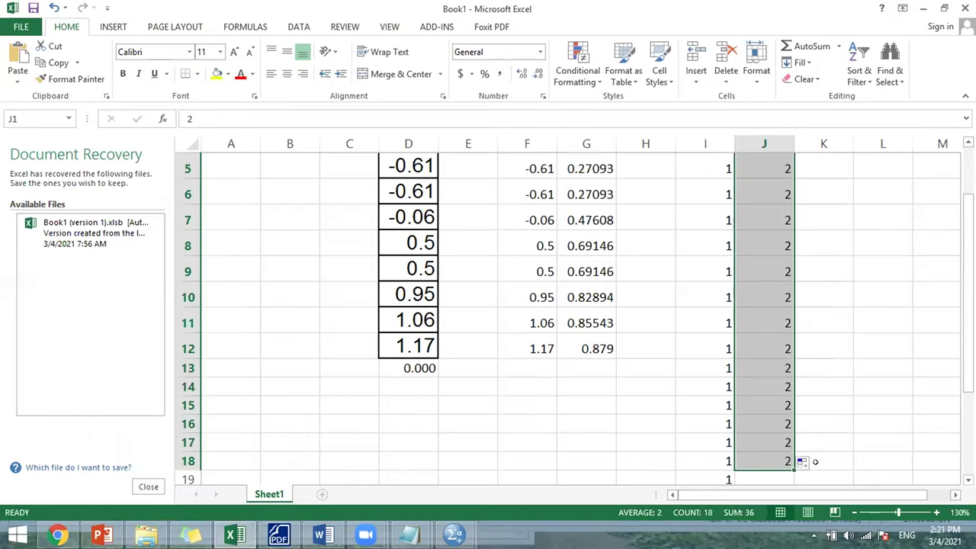
{"action": "left_click", "coordinate": [816, 453]}
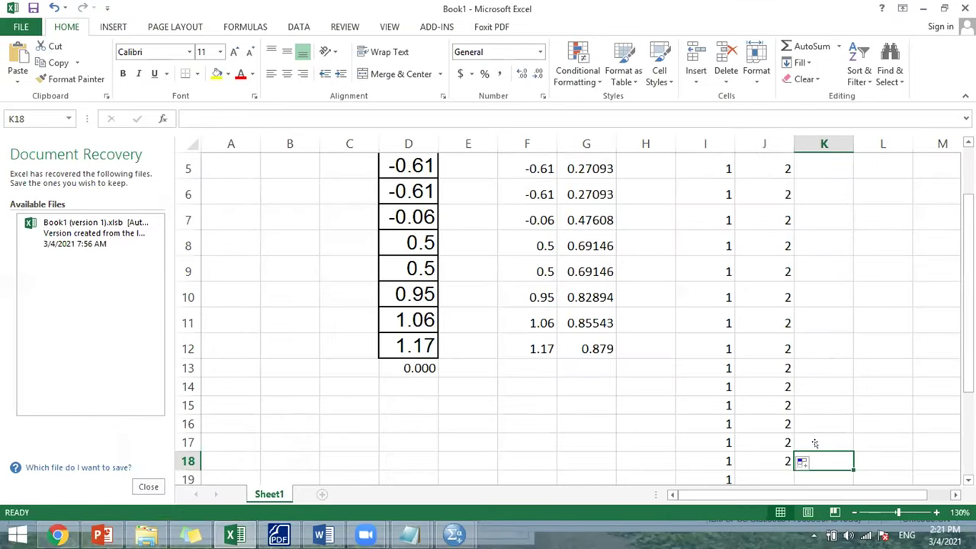
{"action": "type", "text": "3"}
{"action": "key", "text": "Return"}
{"action": "left_click", "coordinate": [839, 437]}
{"action": "left_click_drag", "start_coordinate": [851, 443], "coordinate": [795, 152]}
{"action": "left_click_drag", "start_coordinate": [815, 44], "coordinate": [846, 179]}
Step: Enter 4 in cell L1 and fill it down through L24
{"action": "left_click", "coordinate": [863, 153]}
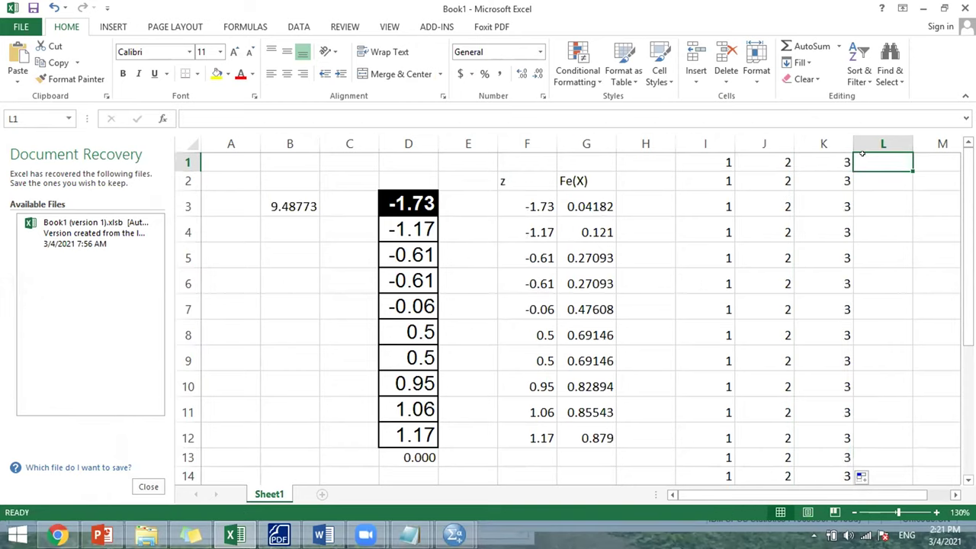
{"action": "type", "text": "4"}
{"action": "key", "text": "Return"}
{"action": "left_click", "coordinate": [900, 163]}
{"action": "left_click_drag", "start_coordinate": [912, 171], "coordinate": [921, 443]}
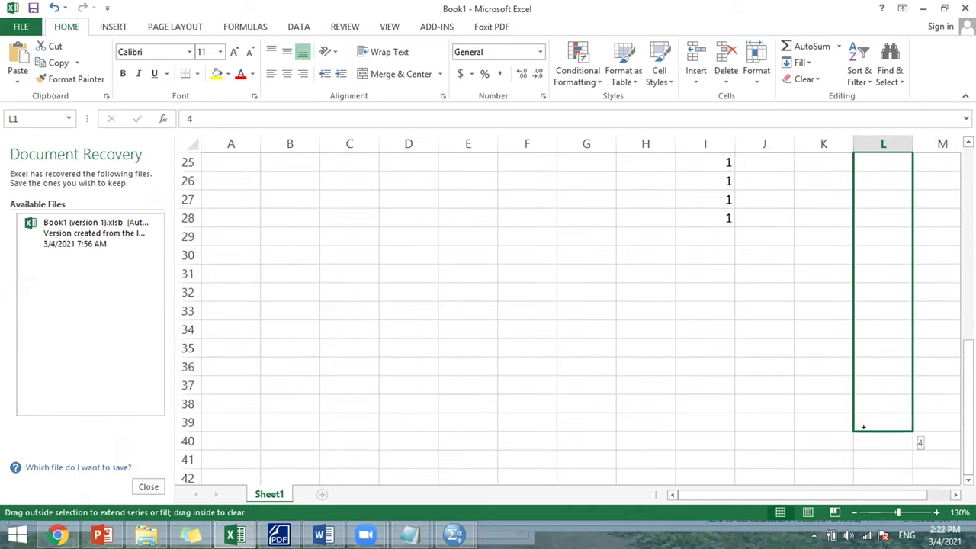
{"action": "left_click_drag", "start_coordinate": [863, 427], "coordinate": [851, 220]}
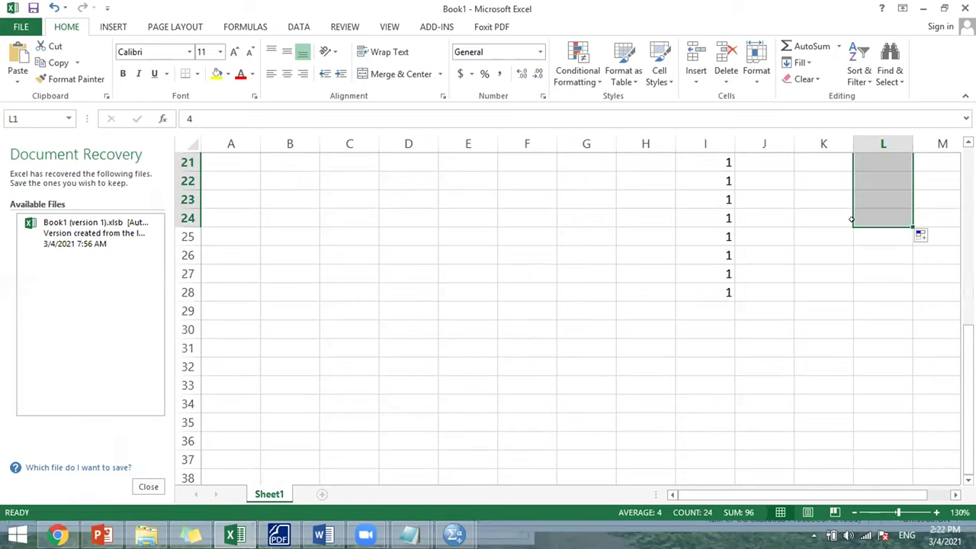
Step: Check the Jambu count on the Output SPSS slide, and select cell M17 in the Excel sheet
{"action": "left_click", "coordinate": [101, 534]}
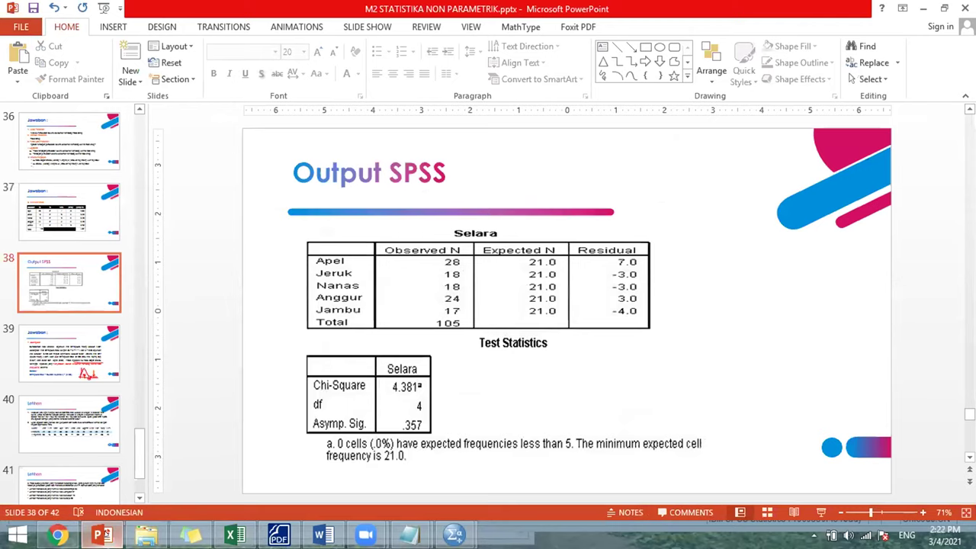
{"action": "left_click", "coordinate": [102, 534]}
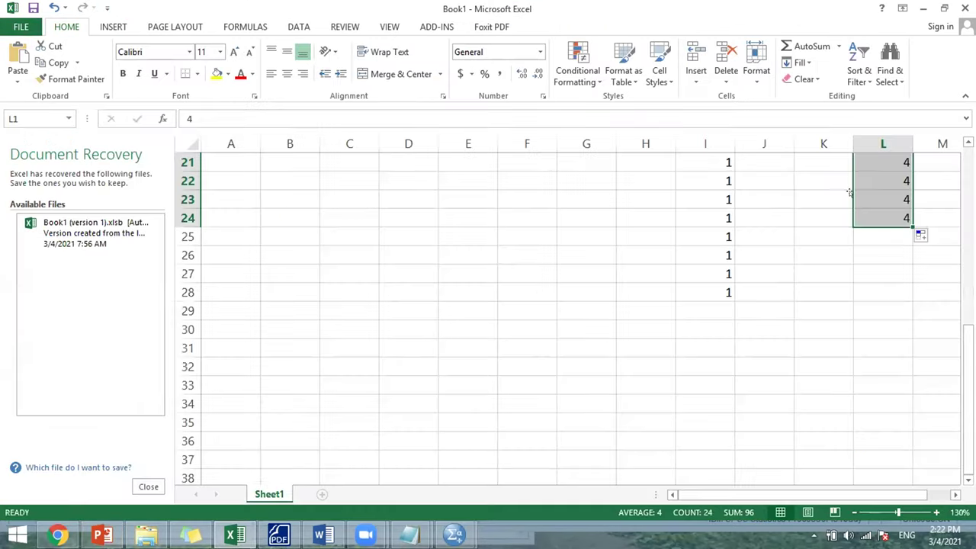
{"action": "left_click", "coordinate": [877, 198]}
{"action": "key", "text": "Right"}
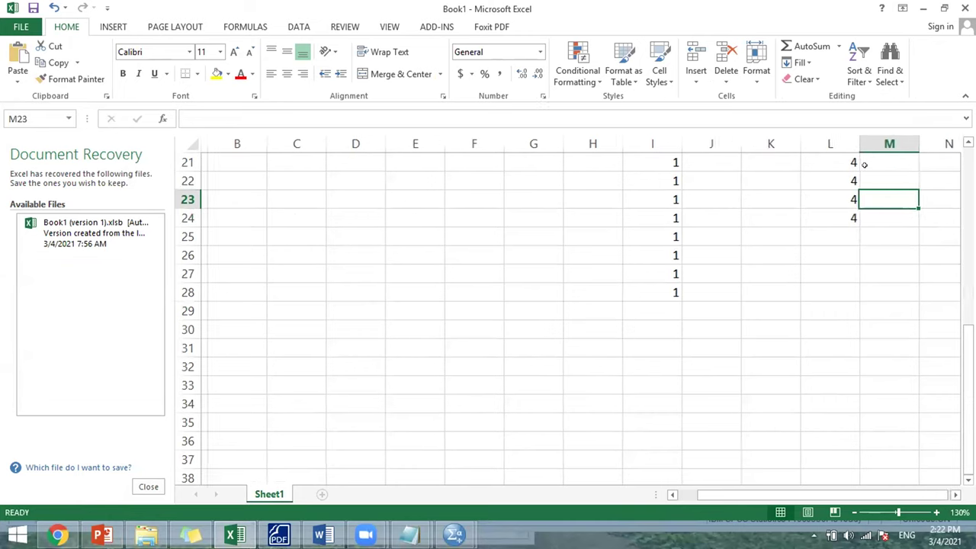
{"action": "key", "text": "Up"}
{"action": "key", "text": "Up"}
{"action": "key", "text": "Up"}
{"action": "key", "text": "Up"}
{"action": "key", "text": "Up"}
{"action": "key", "text": "Up"}
{"action": "key", "text": "Up"}
{"action": "key", "text": "Up"}
{"action": "key", "text": "Down"}
{"action": "key", "text": "Down"}
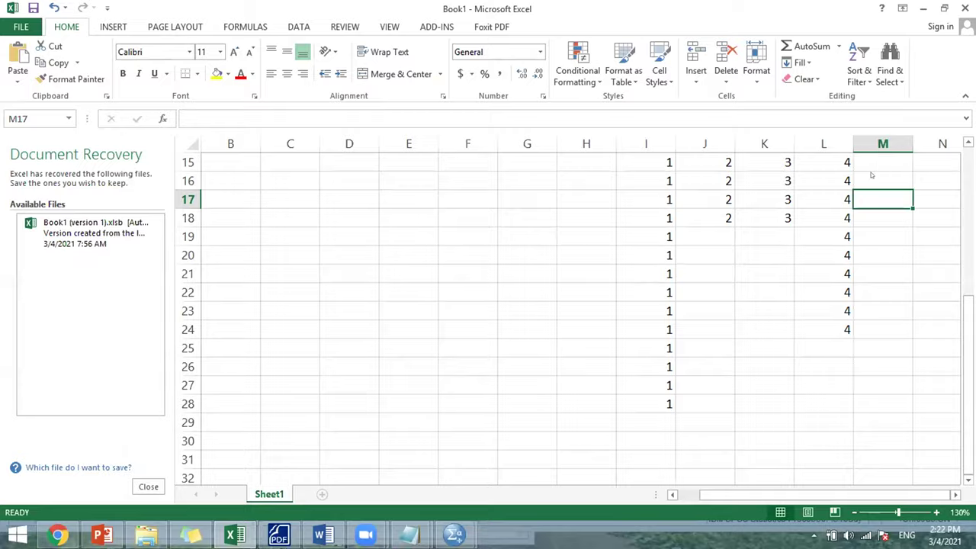
{"action": "key", "text": "super"}
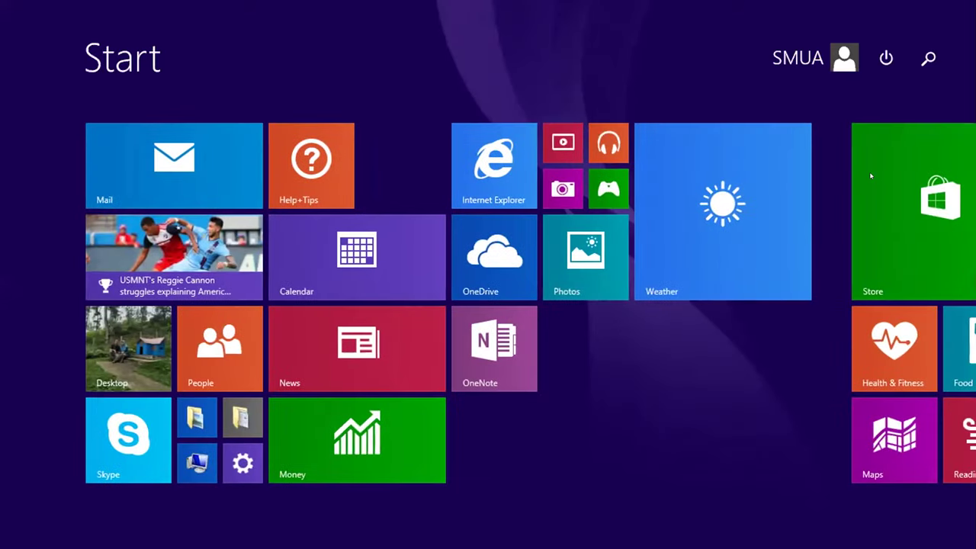
{"action": "left_click", "coordinate": [871, 174]}
{"action": "key", "text": "super"}
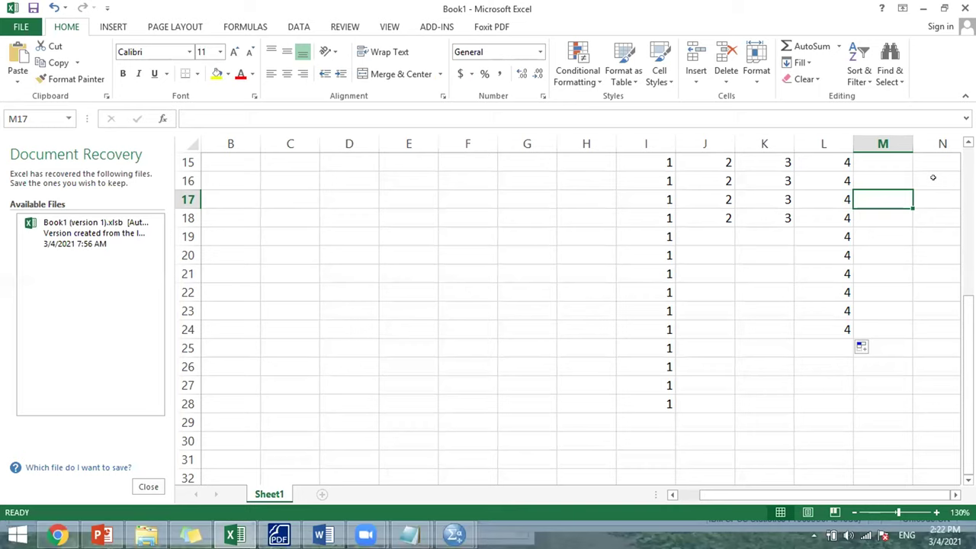
Step: Enter 5 in cell M17 and fill it up through M1
{"action": "type", "text": "5"}
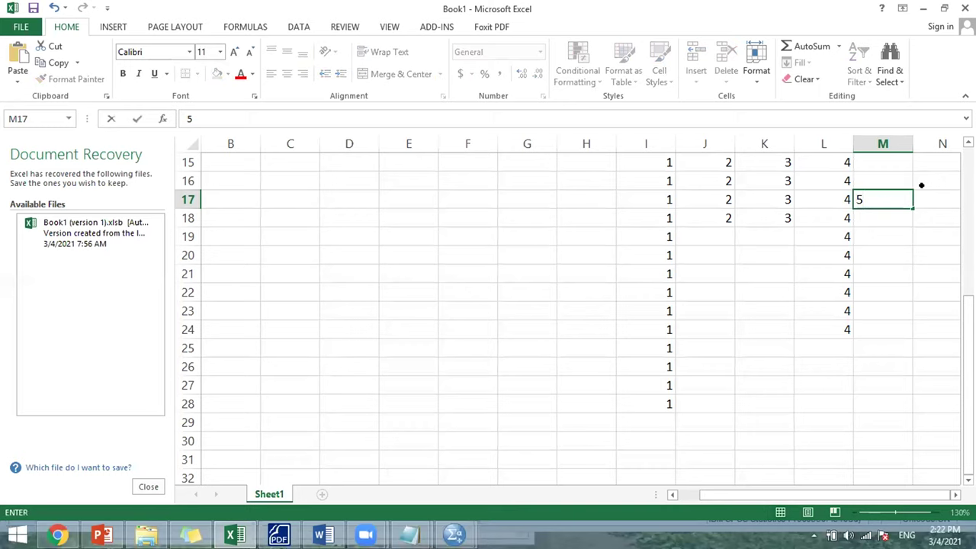
{"action": "key", "text": "Return"}
{"action": "left_click", "coordinate": [885, 191]}
{"action": "left_click_drag", "start_coordinate": [906, 200], "coordinate": [887, 20]}
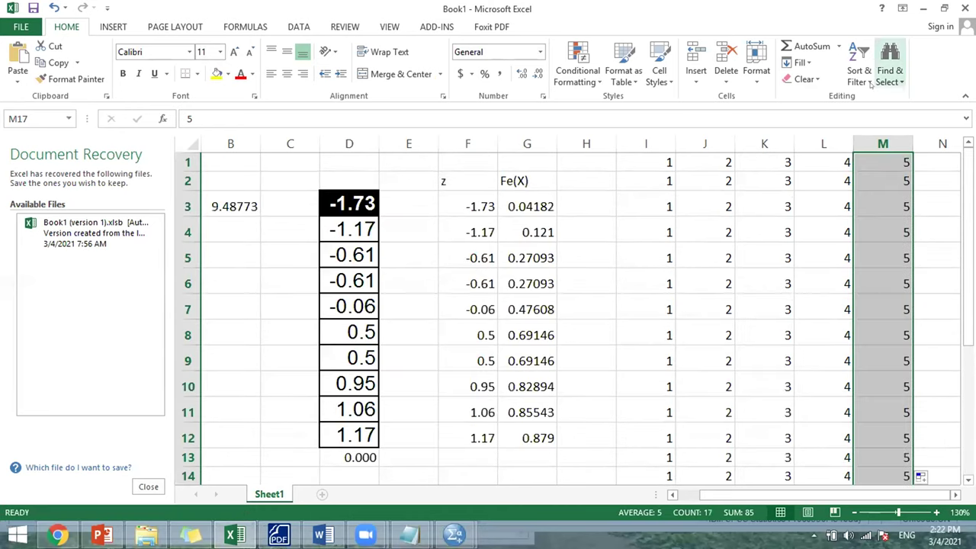
Step: Copy Excel column I and paste it from row 1 of the first empty variable column in the SPSS Data Editor
{"action": "left_click", "coordinate": [655, 156]}
{"action": "left_click", "coordinate": [648, 139]}
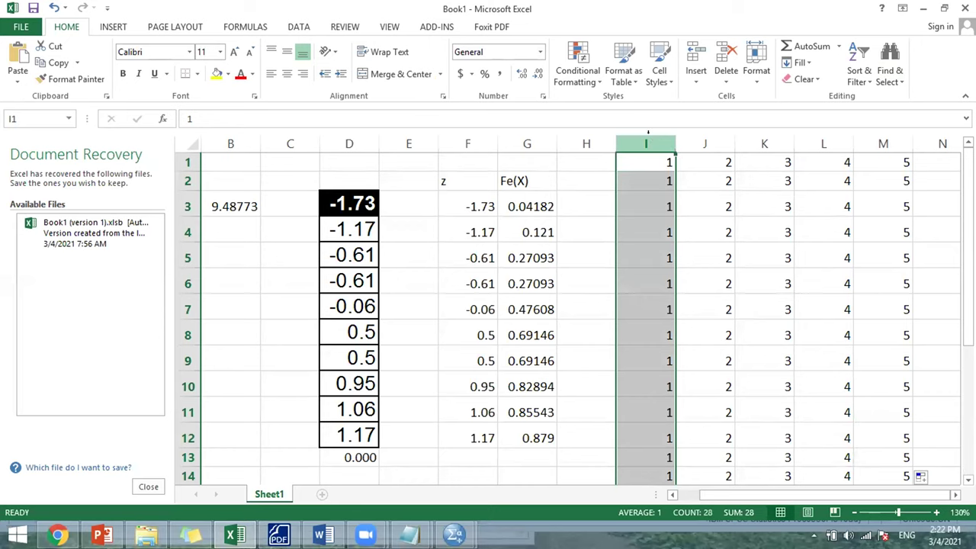
{"action": "key", "text": "ctrl+c"}
{"action": "left_click", "coordinate": [454, 536]}
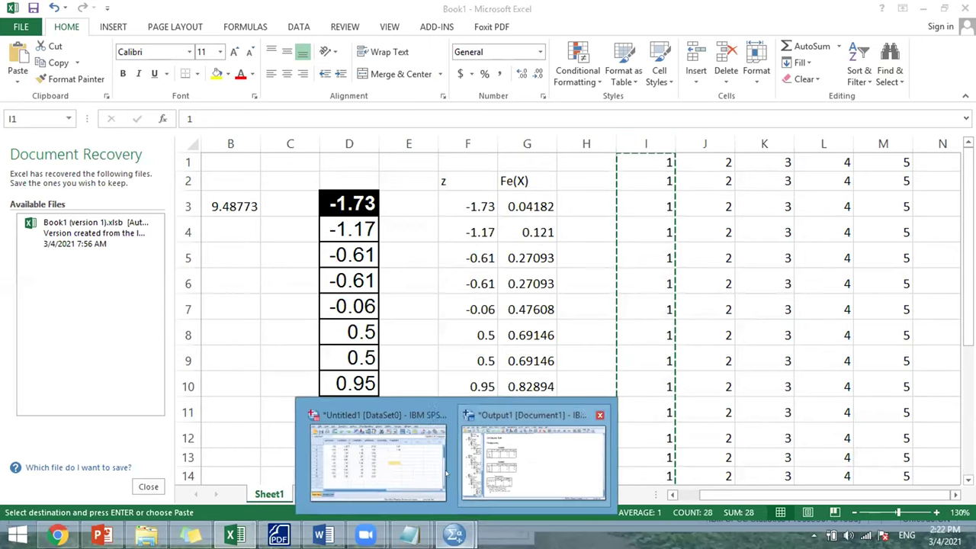
{"action": "left_click", "coordinate": [442, 465]}
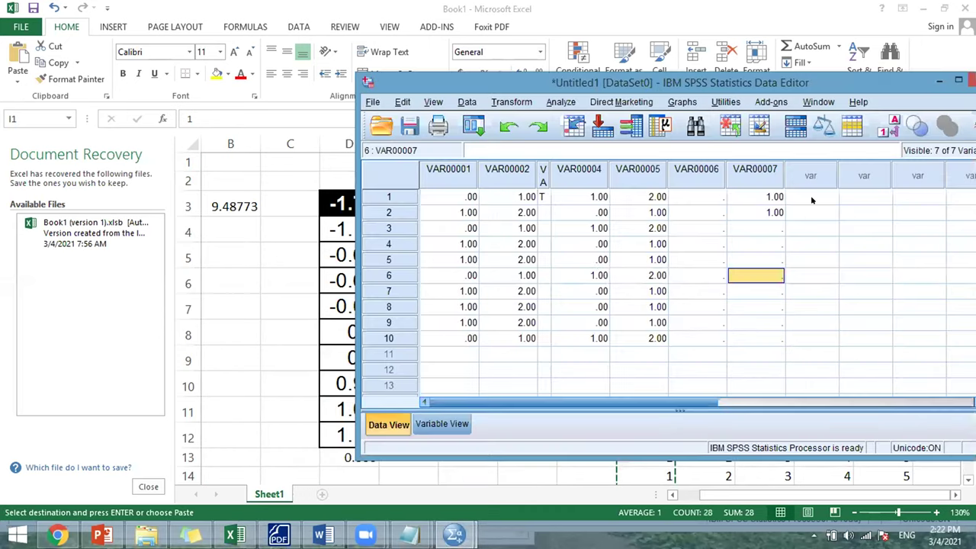
{"action": "left_click", "coordinate": [812, 198]}
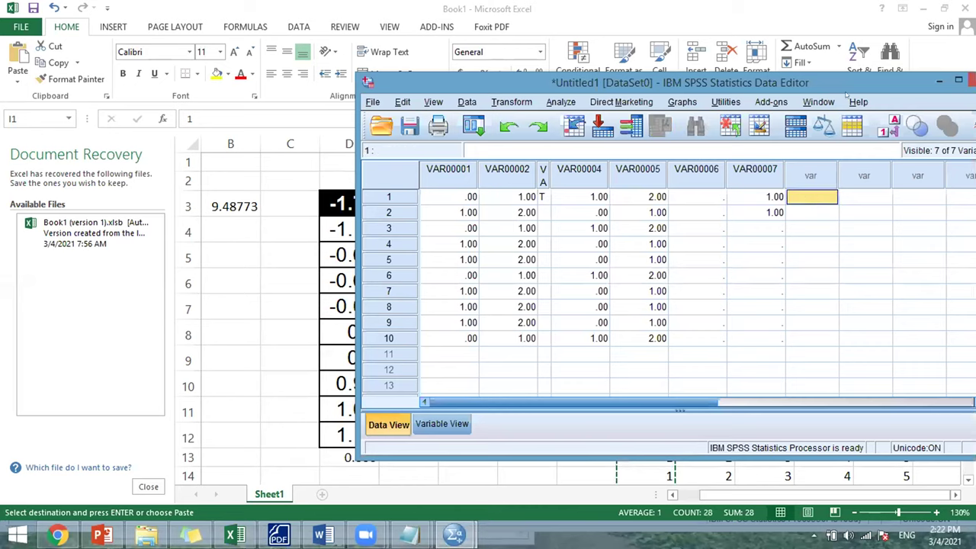
{"action": "key", "text": "ctrl+v"}
{"action": "left_click_drag", "start_coordinate": [837, 83], "coordinate": [562, 72]}
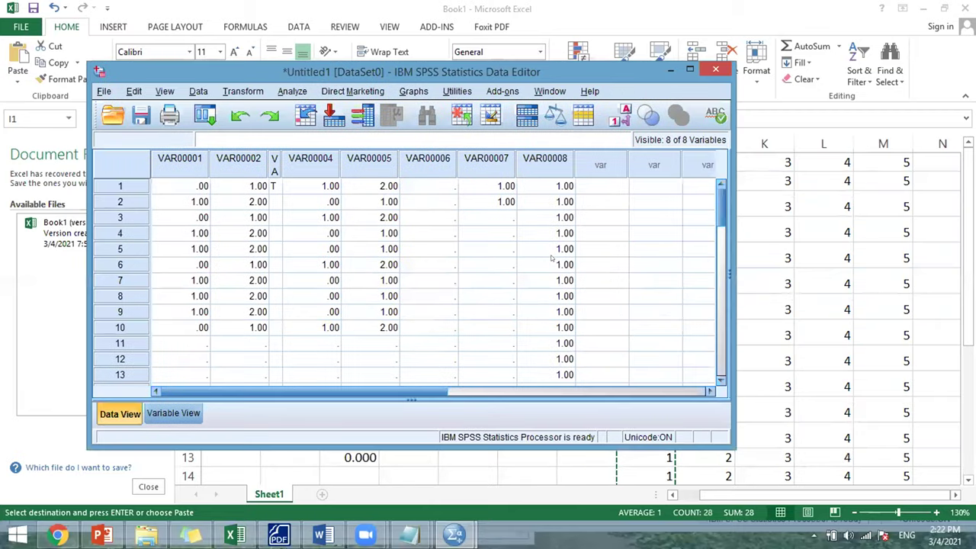
Step: Copy Excel column J and paste it below the 1s in the SPSS variable VAR00008, starting at row 29
{"action": "scroll", "coordinate": [722, 225], "scroll_direction": "down", "scroll_amount": 1}
{"action": "scroll", "coordinate": [721, 225], "scroll_direction": "down", "scroll_amount": 6}
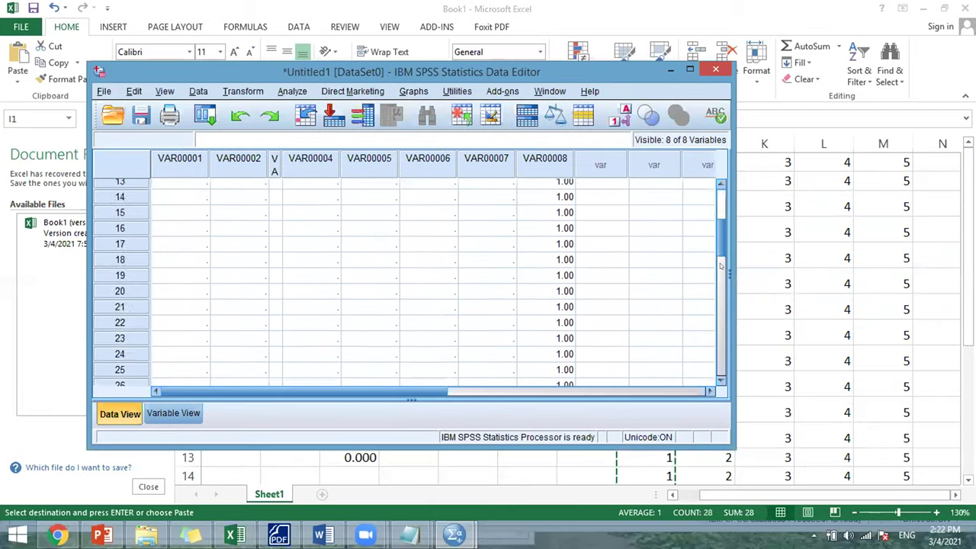
{"action": "left_click", "coordinate": [552, 303]}
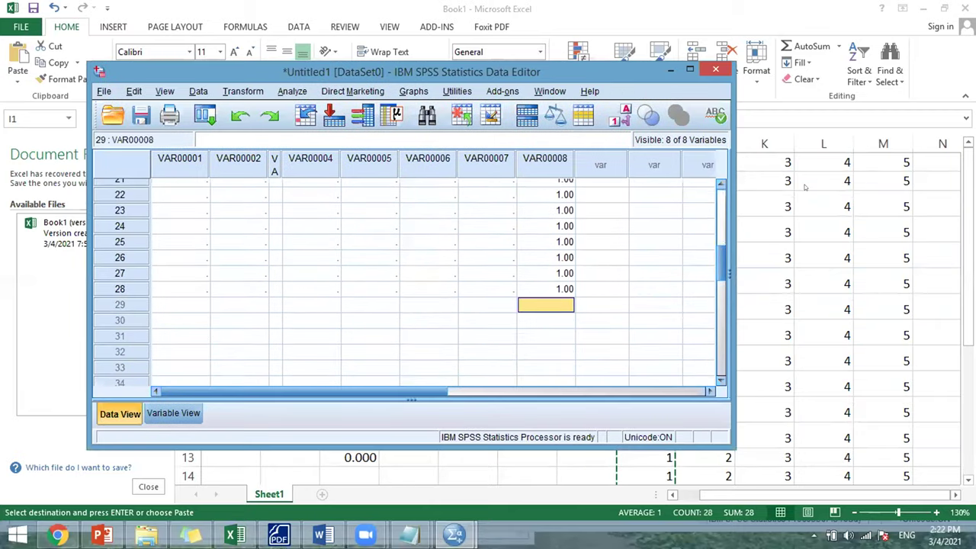
{"action": "key", "text": "alt+Tab"}
{"action": "left_click", "coordinate": [705, 143]}
{"action": "key", "text": "ctrl+c"}
{"action": "key", "text": "alt"}
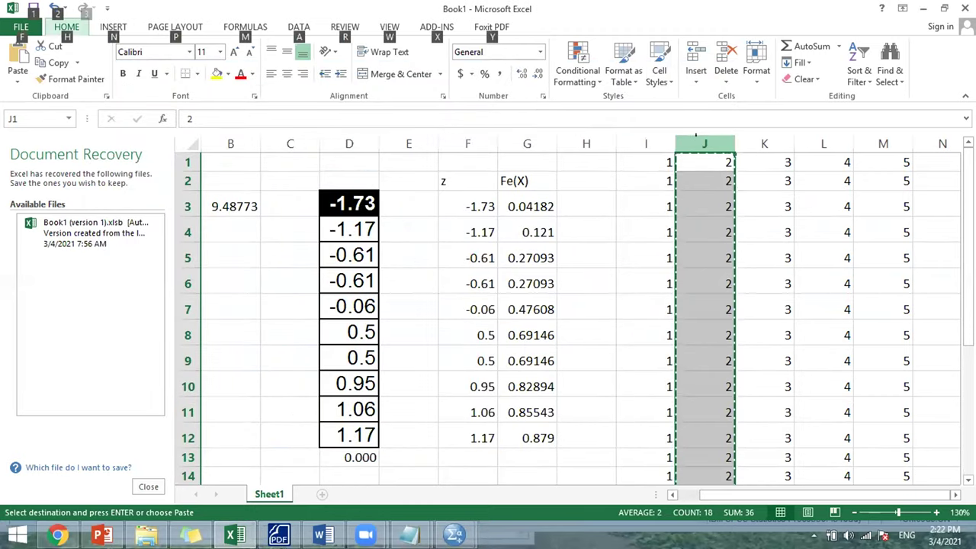
{"action": "key", "text": "alt+Tab"}
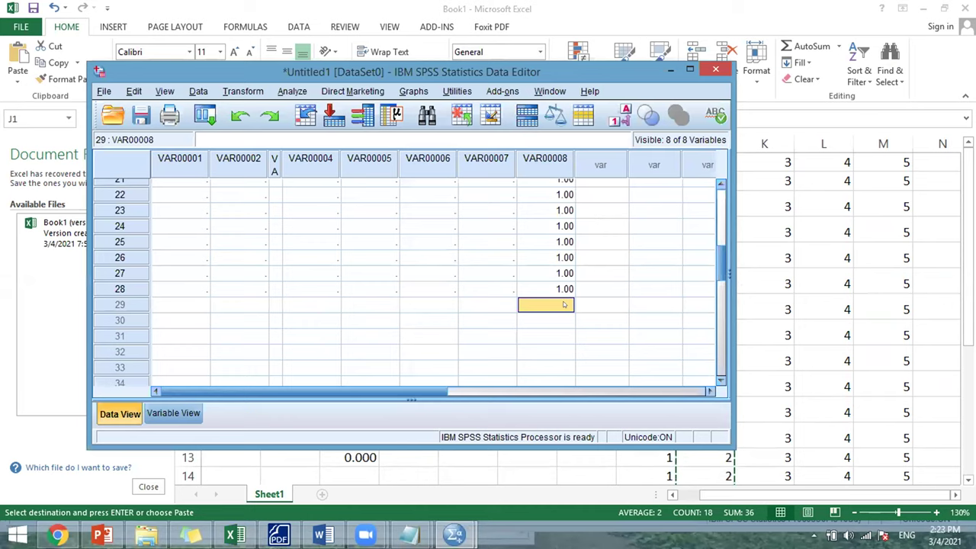
{"action": "key", "text": "ctrl+v"}
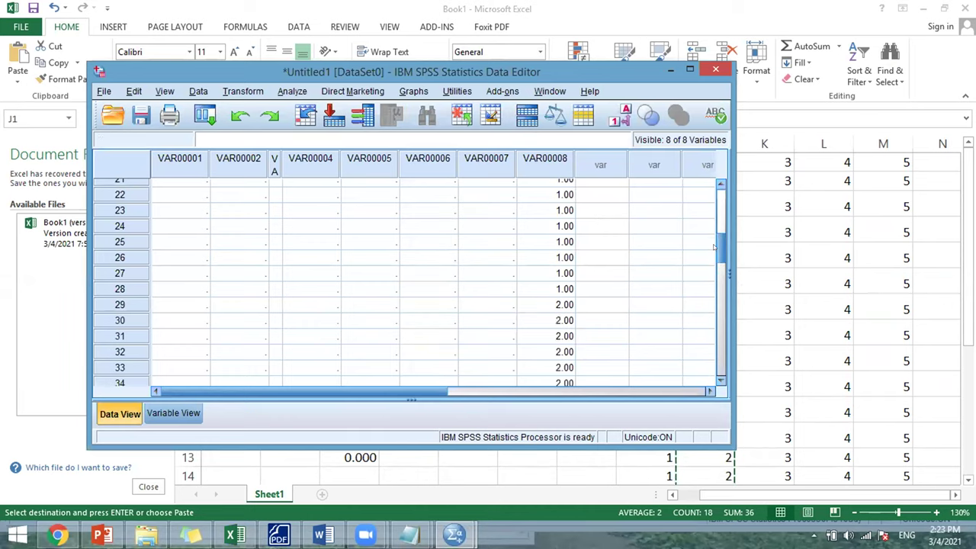
Step: Copy Excel column K and paste it below the 2s in SPSS variable VAR00008, starting at row 47
{"action": "scroll", "coordinate": [712, 260], "scroll_direction": "down", "scroll_amount": 5}
{"action": "scroll", "coordinate": [712, 282], "scroll_direction": "down", "scroll_amount": 1}
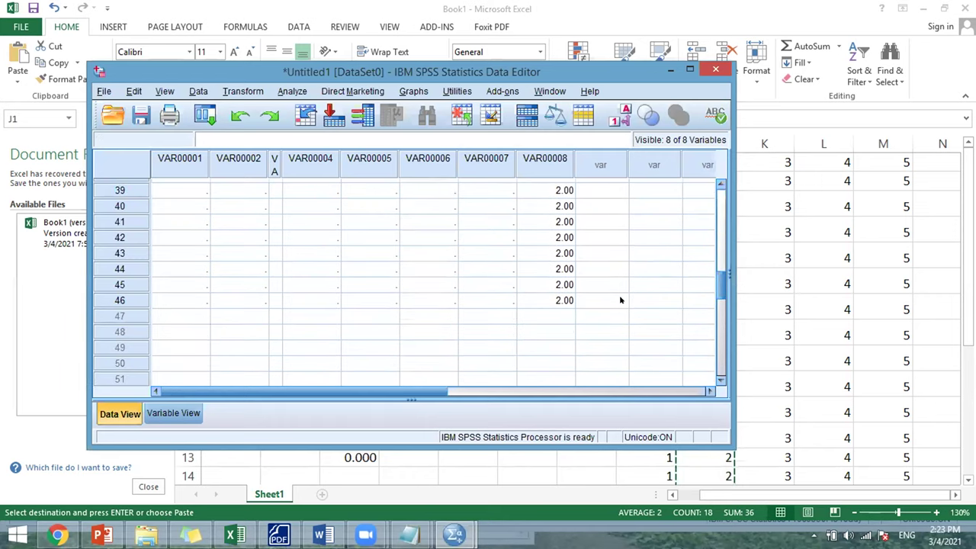
{"action": "left_click", "coordinate": [562, 315]}
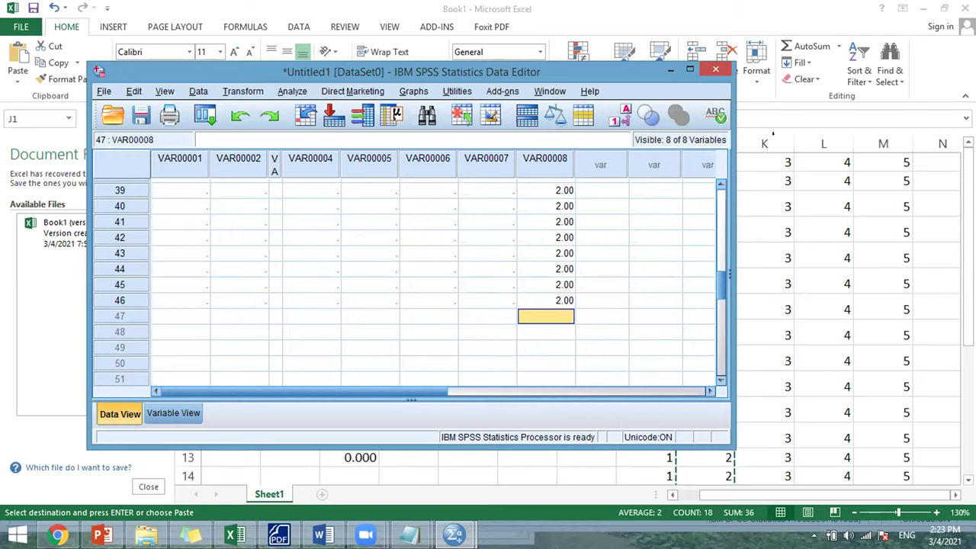
{"action": "left_click", "coordinate": [773, 143]}
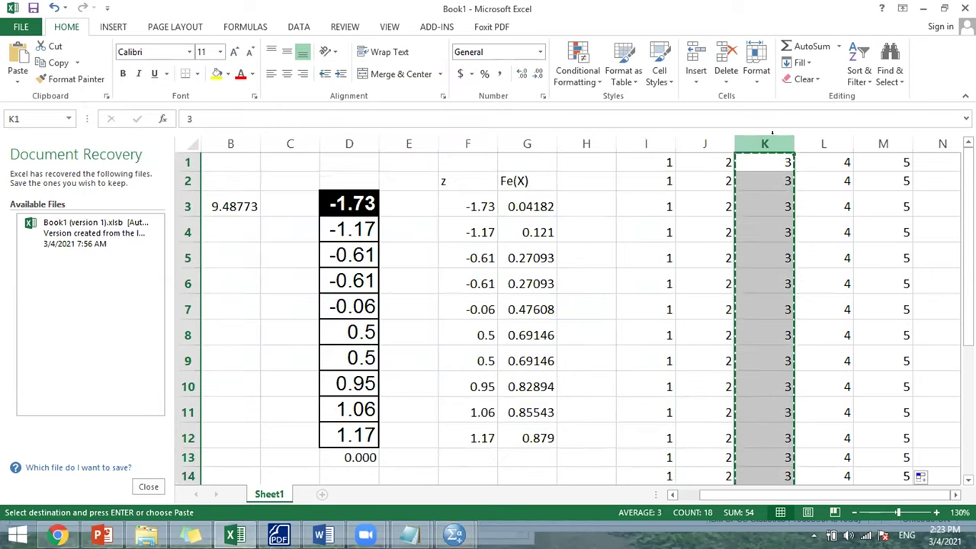
{"action": "key", "text": "alt+Tab"}
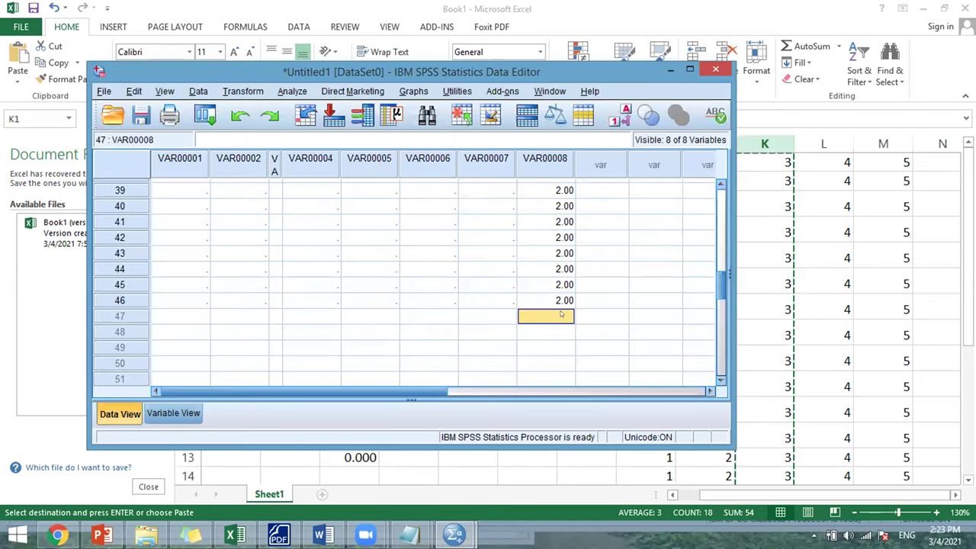
{"action": "key", "text": "ctrl+v"}
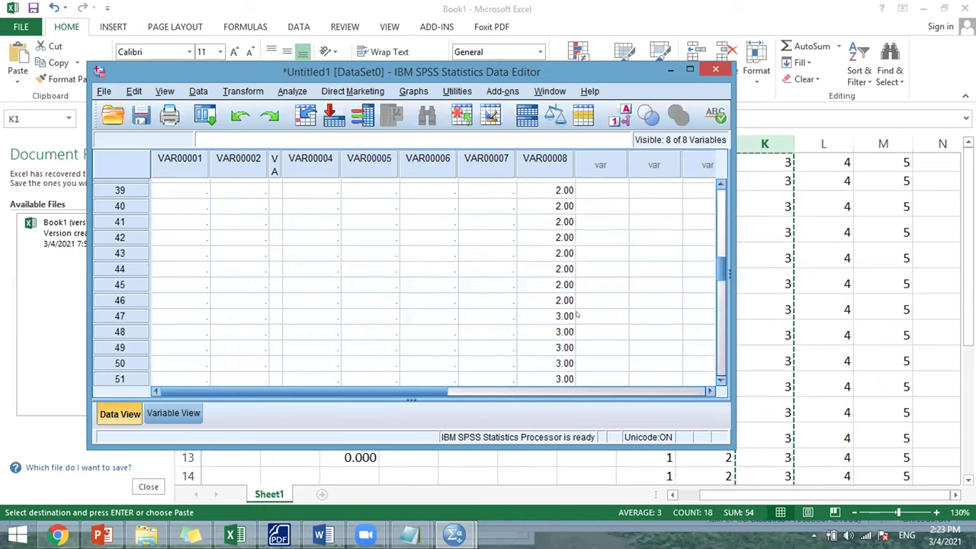
Step: Copy Excel column L and paste it below the 3s in SPSS variable VAR00008, starting at row 65
{"action": "left_click_drag", "start_coordinate": [725, 269], "coordinate": [725, 309]}
{"action": "left_click", "coordinate": [563, 265]}
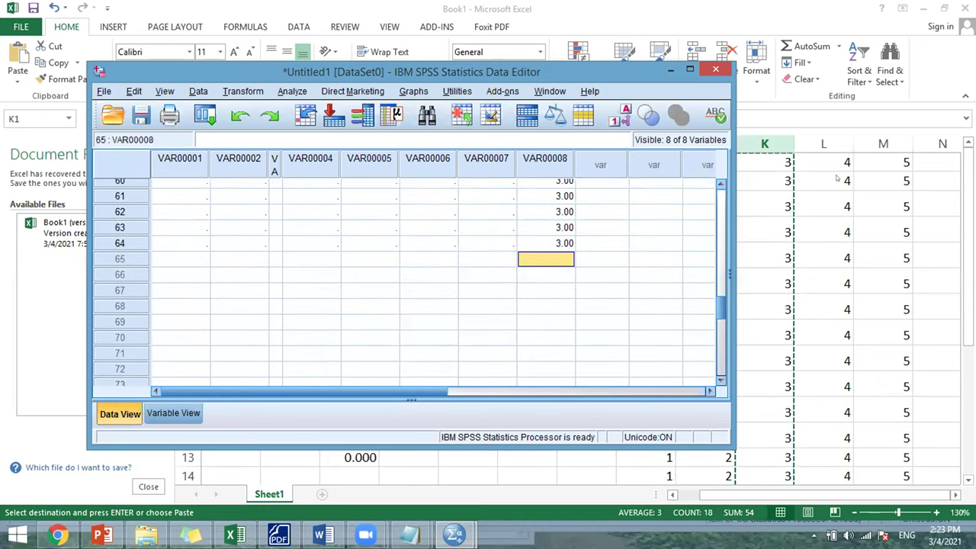
{"action": "left_click", "coordinate": [829, 138]}
{"action": "left_click", "coordinate": [829, 137]}
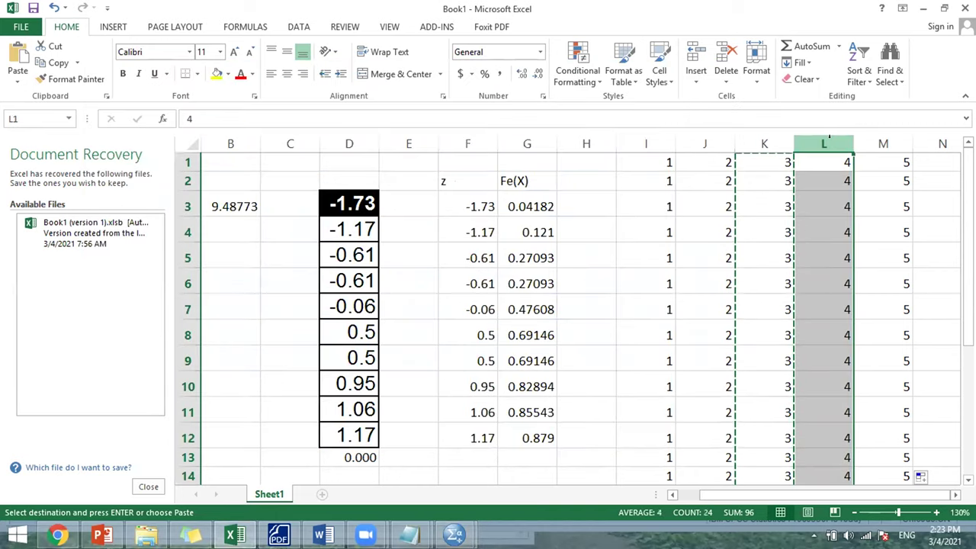
{"action": "key", "text": "alt+Tab"}
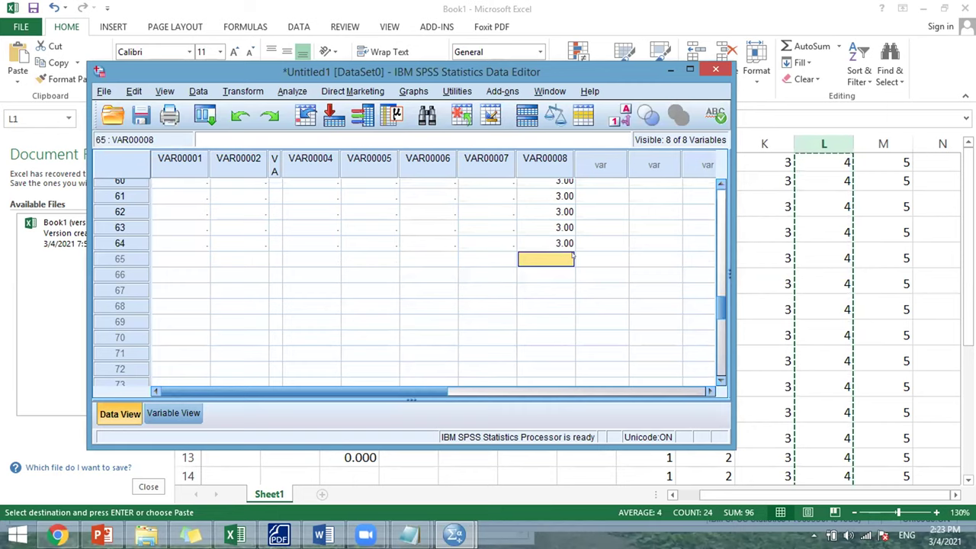
{"action": "key", "text": "ctrl+v"}
Step: Copy Excel column M and paste it below the 4s in SPSS variable VAR00008, starting at row 89
{"action": "key", "text": "alt+Tab"}
{"action": "key", "text": "Escape"}
{"action": "left_click", "coordinate": [884, 143]}
{"action": "key", "text": "ctrl+c"}
{"action": "key", "text": "alt+Tab"}
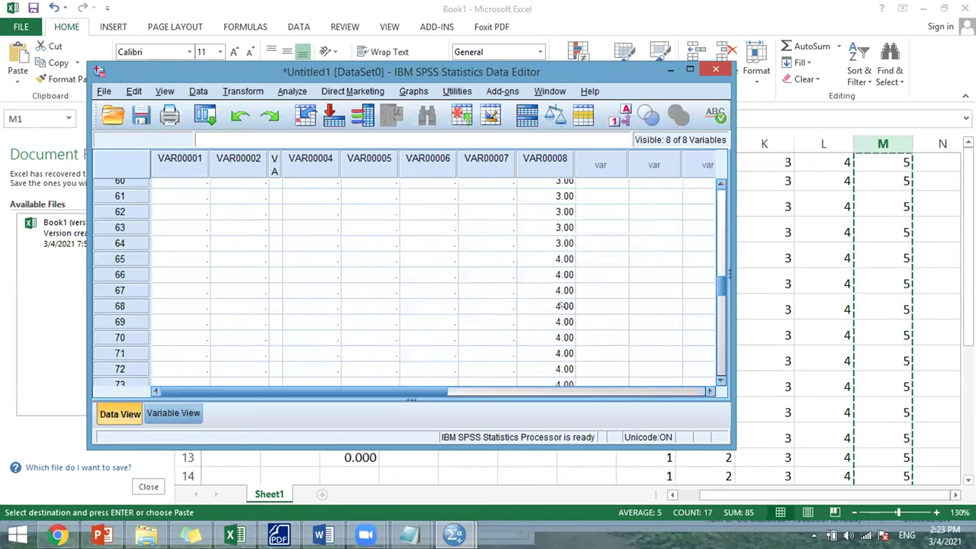
{"action": "left_click", "coordinate": [561, 305]}
{"action": "scroll", "coordinate": [723, 288], "scroll_direction": "down", "scroll_amount": 7}
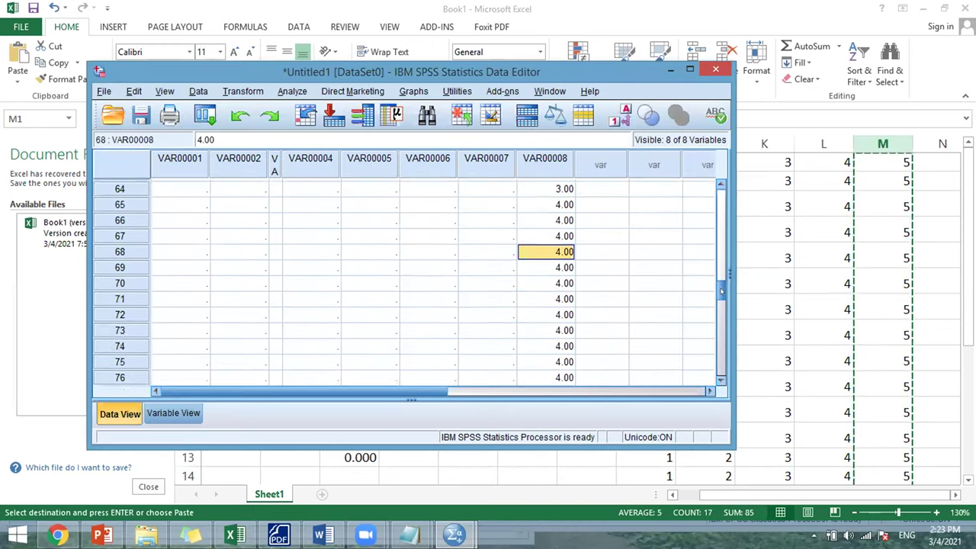
{"action": "left_click", "coordinate": [545, 318]}
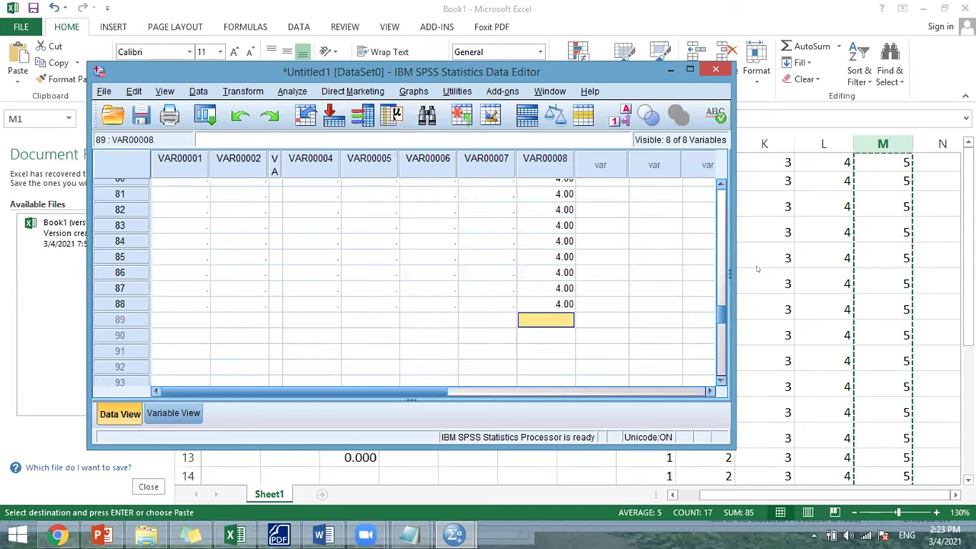
{"action": "key", "text": "ctrl+v"}
{"action": "scroll", "coordinate": [723, 305], "scroll_direction": "down", "scroll_amount": 6}
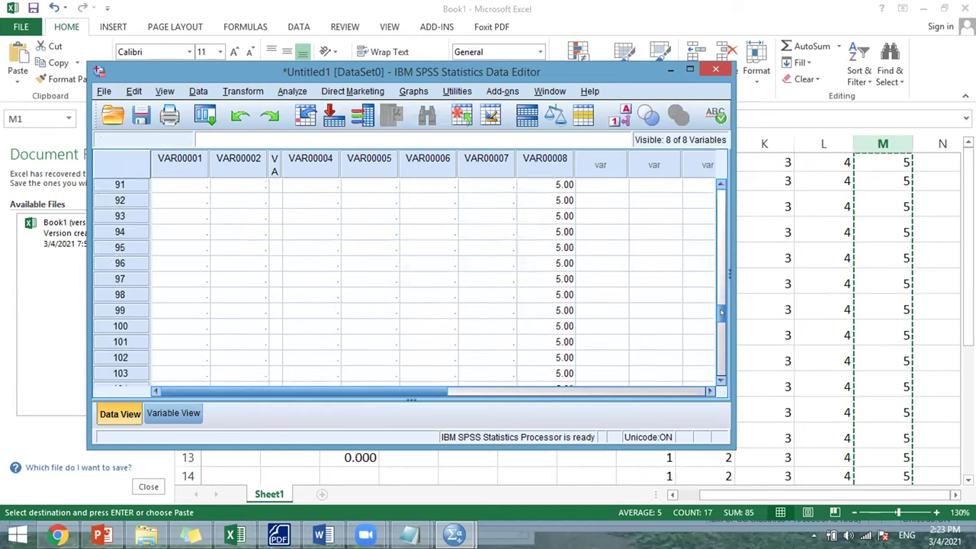
{"action": "left_click_drag", "start_coordinate": [723, 315], "coordinate": [723, 153]}
Step: Rename variable VAR00008 as Selera and set its decimals to 0
{"action": "left_click", "coordinate": [164, 413]}
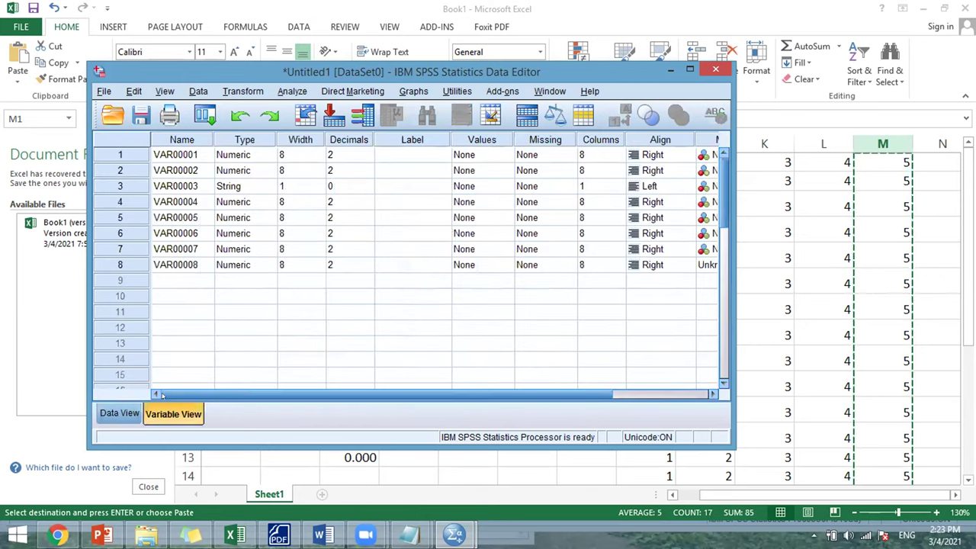
{"action": "left_click", "coordinate": [173, 265]}
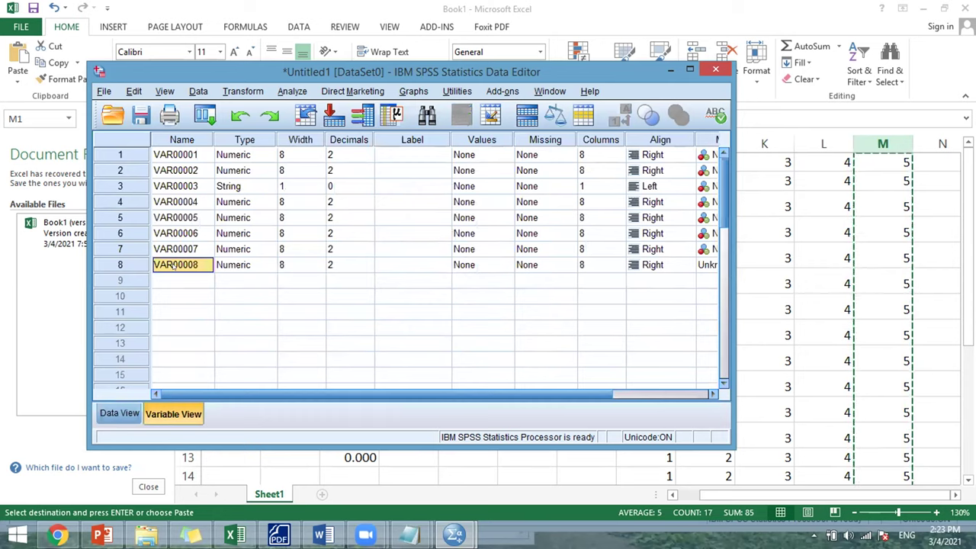
{"action": "type", "text": "ra"}
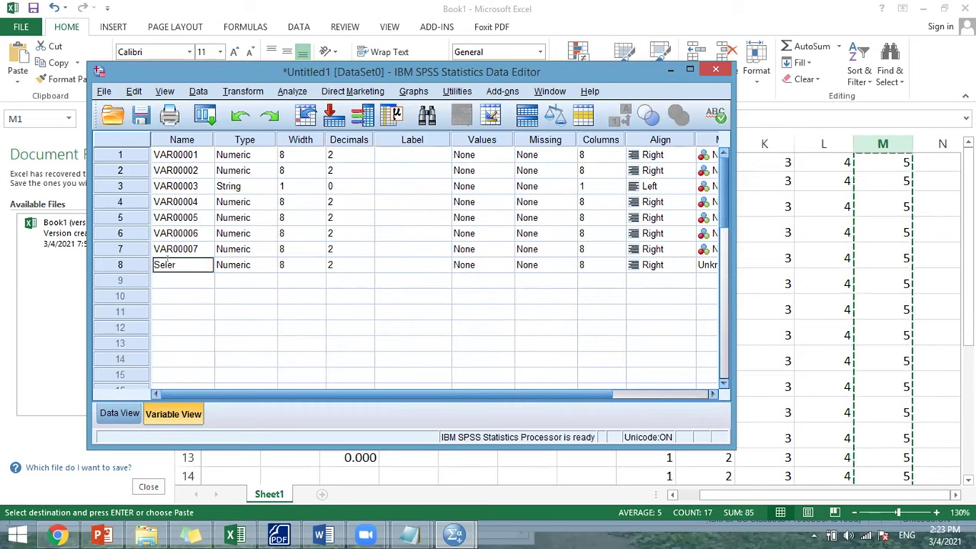
{"action": "left_click", "coordinate": [345, 266]}
{"action": "left_click", "coordinate": [369, 267]}
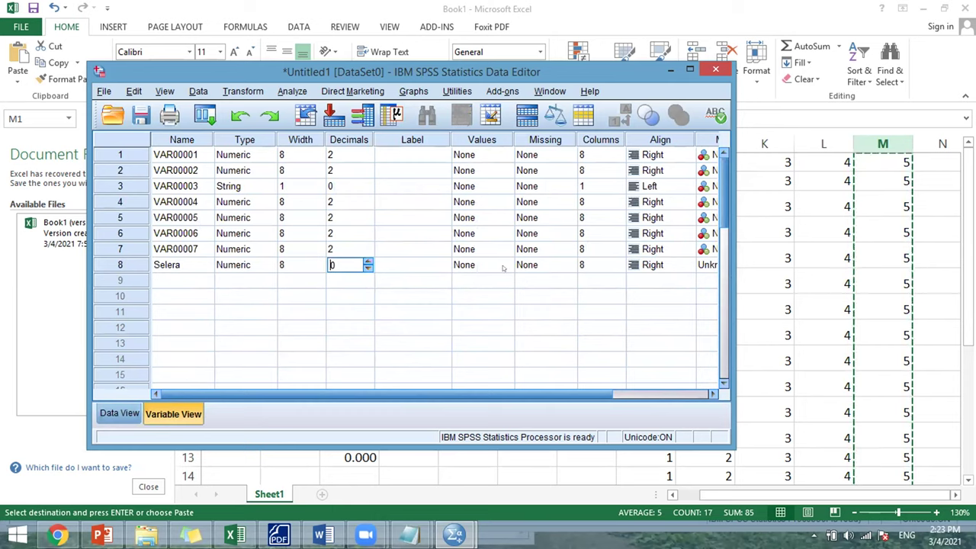
Step: Open the value labels of the Selera variable and add the label Apel for value 1
{"action": "left_click", "coordinate": [504, 267]}
{"action": "left_click", "coordinate": [507, 265]}
{"action": "type", "text": "1"}
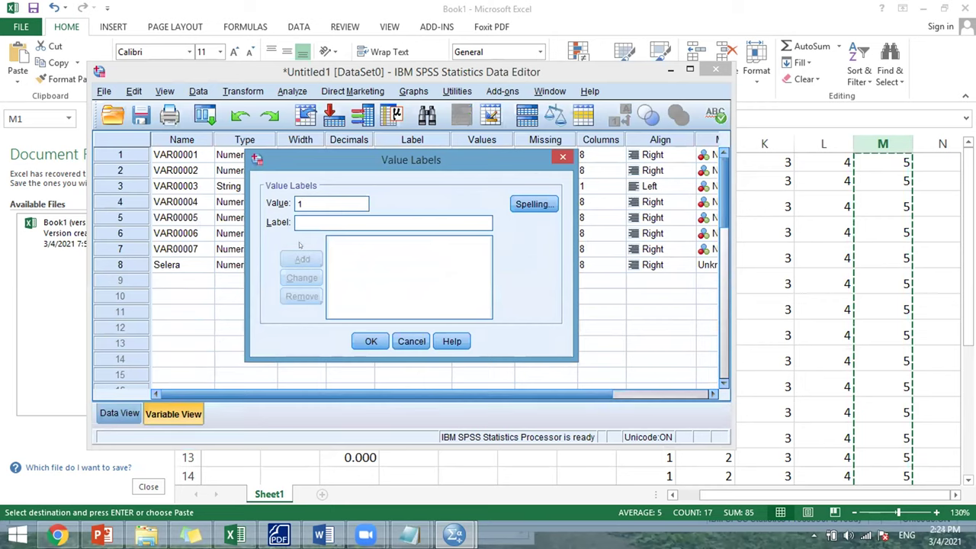
{"action": "type", "text": "apel"}
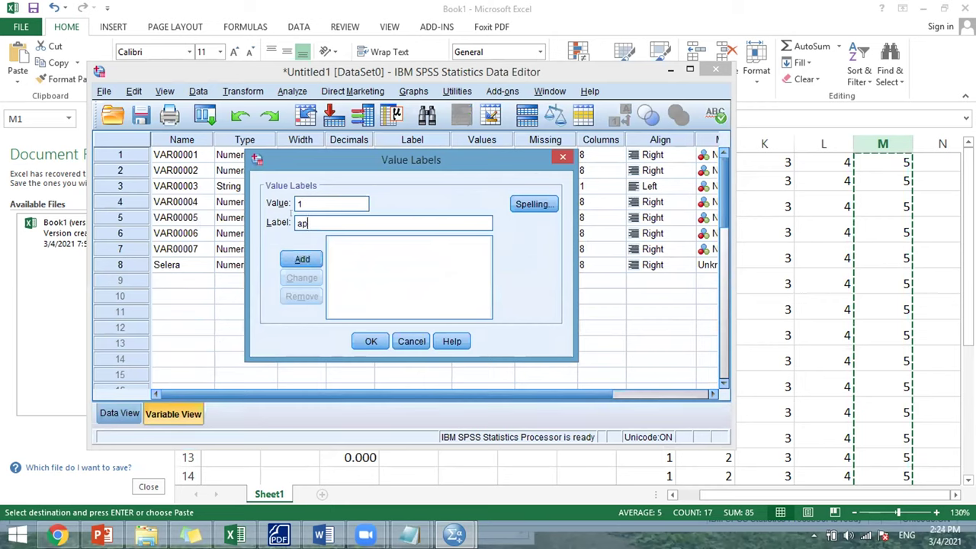
{"action": "key", "text": "BackSpace"}
{"action": "key", "text": "BackSpace"}
{"action": "key", "text": "BackSpace"}
{"action": "key", "text": "BackSpace"}
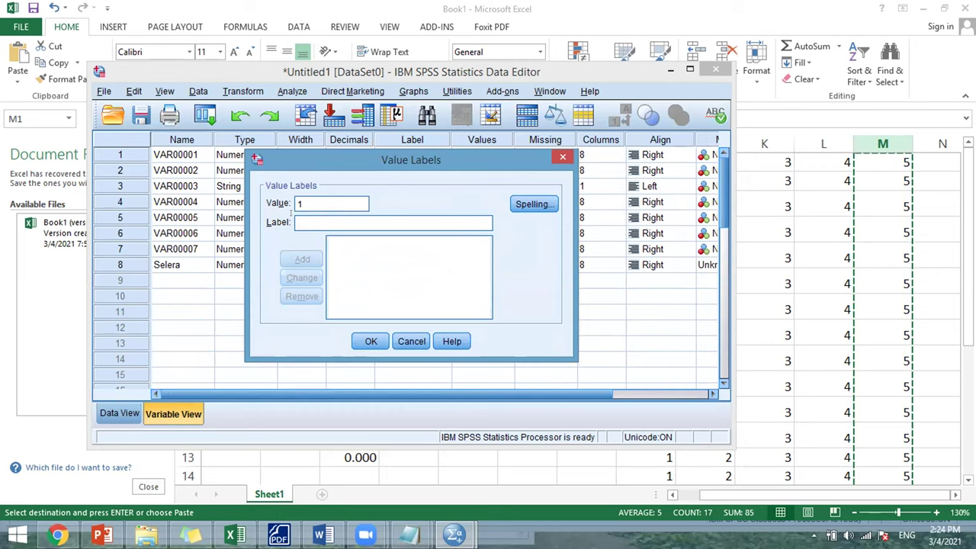
{"action": "type", "text": "Apel"}
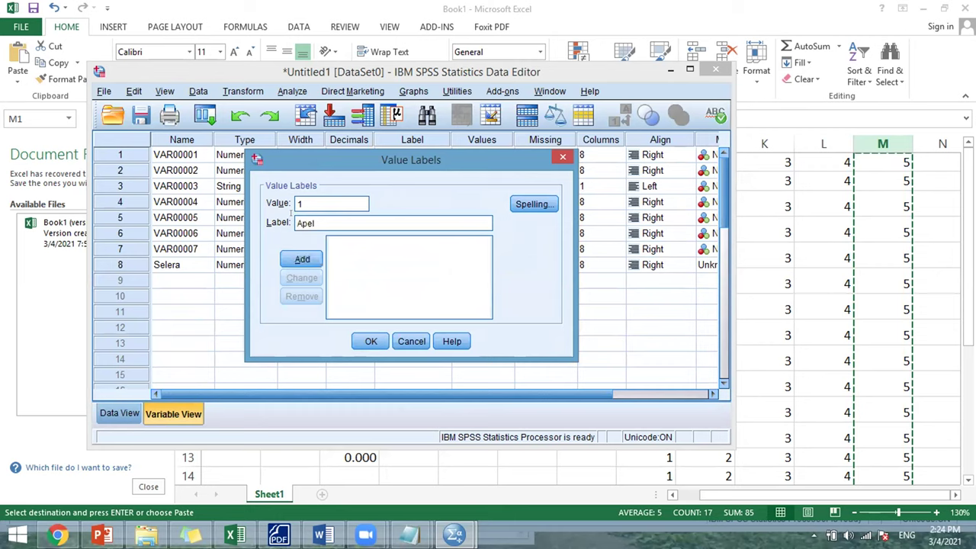
{"action": "left_click", "coordinate": [302, 259]}
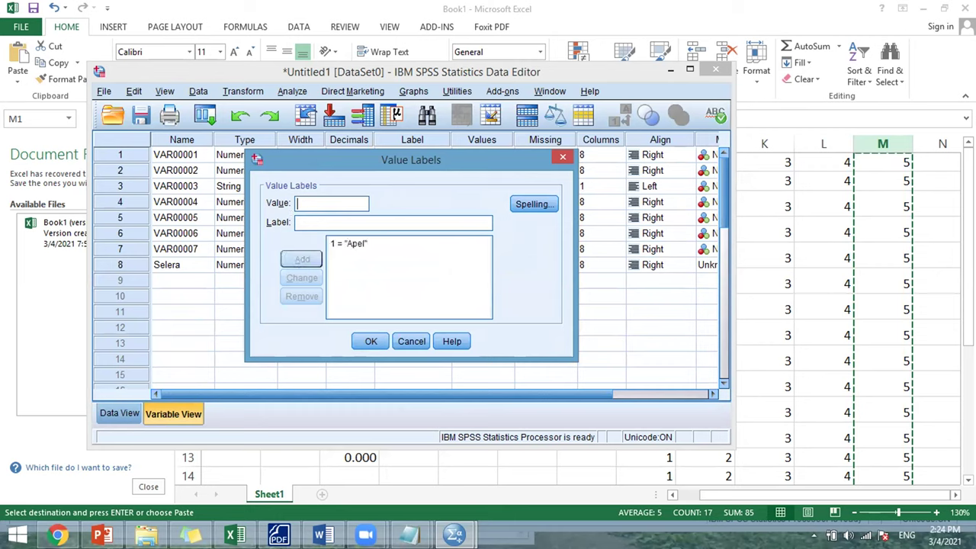
Step: Check the fruit names on the PowerPoint output slide, and add the label Jeruk for value 2 in SPSS
{"action": "left_click", "coordinate": [101, 534]}
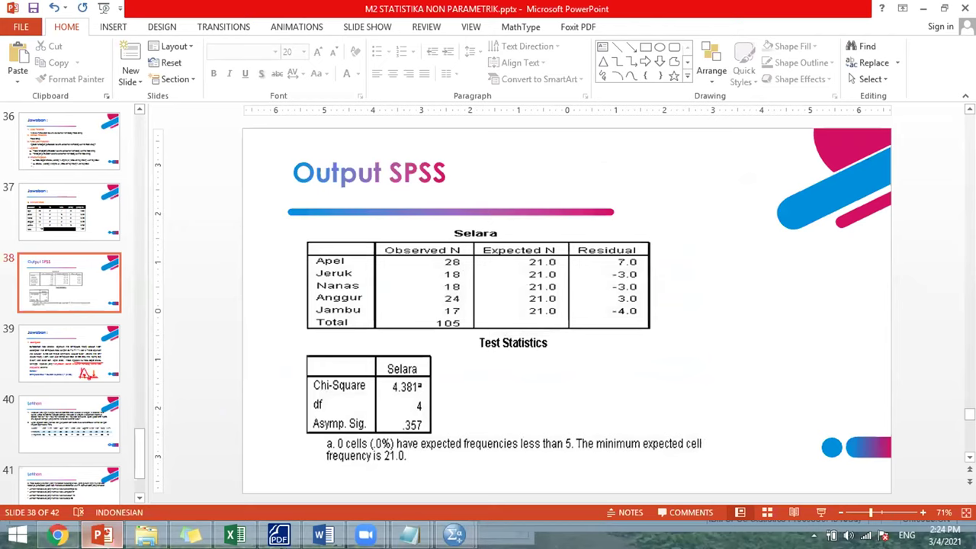
{"action": "left_click", "coordinate": [101, 534]}
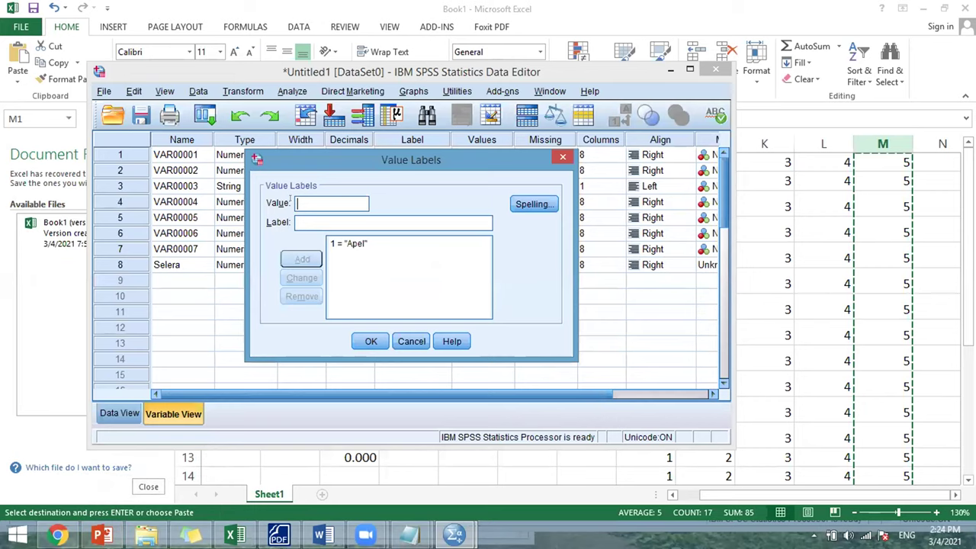
{"action": "type", "text": "2"}
{"action": "left_click", "coordinate": [302, 221]}
{"action": "type", "text": "Jeruk"}
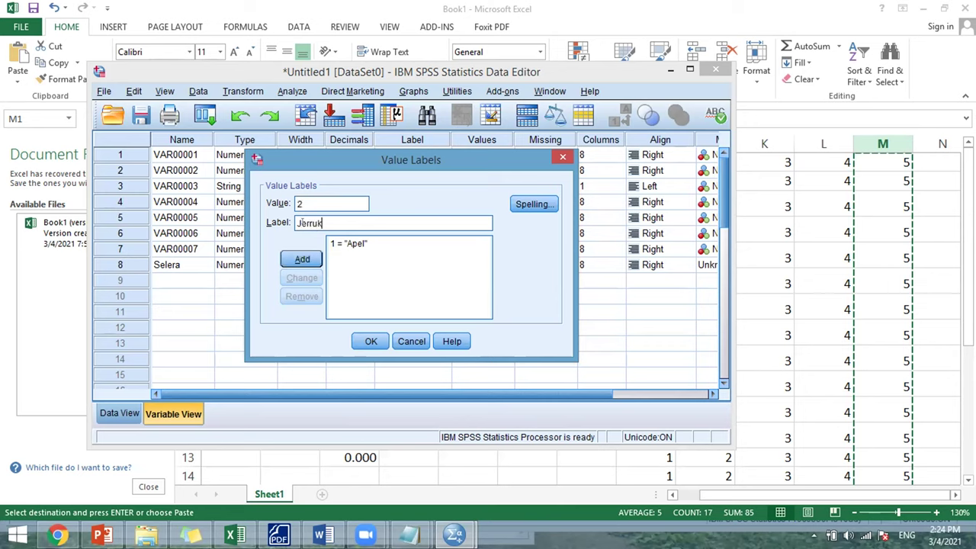
{"action": "left_click", "coordinate": [304, 260]}
Step: Add the value labels Nanas for 3 and Anggur for 4
{"action": "type", "text": "3"}
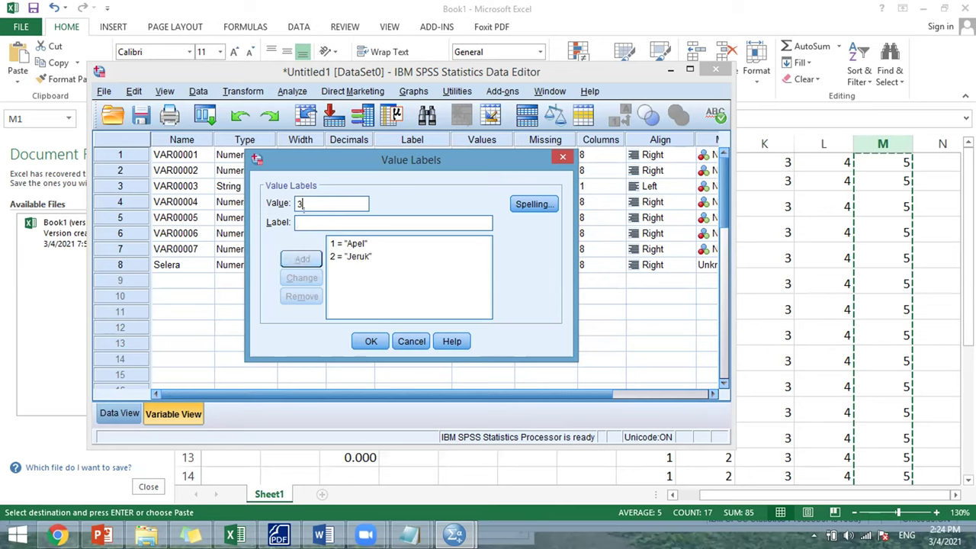
{"action": "type", "text": "Nanan"}
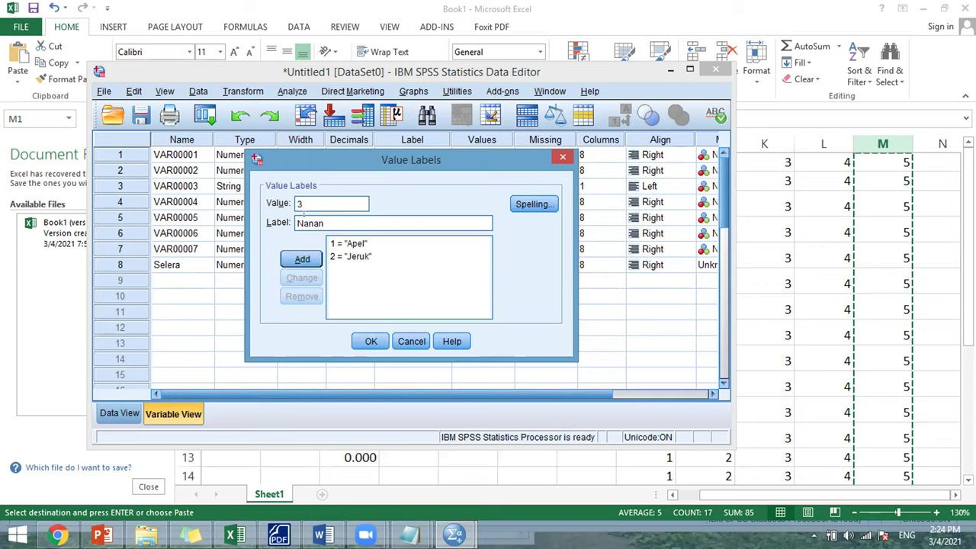
{"action": "key", "text": "BackSpace"}
{"action": "type", "text": "s"}
{"action": "key", "text": "Return"}
{"action": "type", "text": "4"}
{"action": "type", "text": "Anggur"}
{"action": "left_click", "coordinate": [300, 260]}
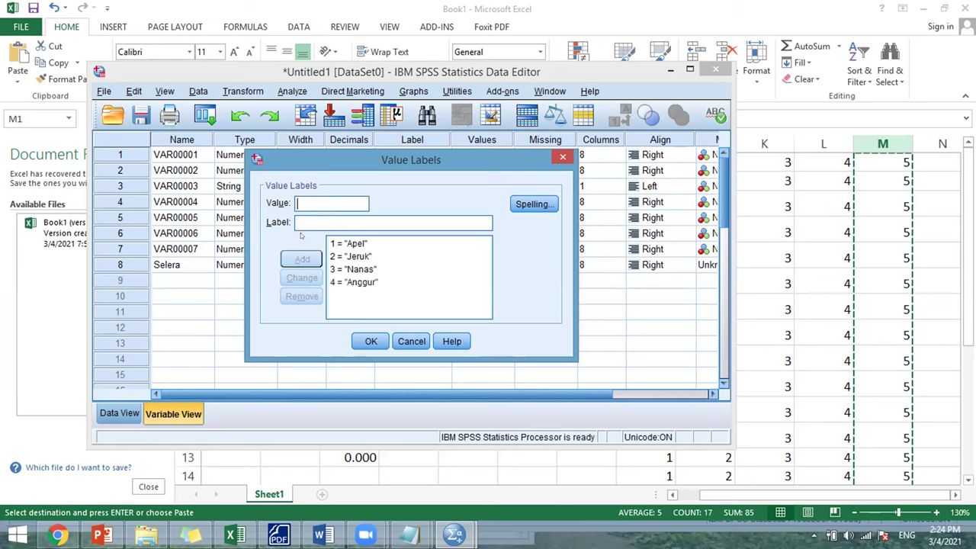
Step: Add the label Jambu for value 5 and apply the value labels to Selera
{"action": "type", "text": "5"}
{"action": "left_click", "coordinate": [292, 222]}
{"action": "type", "text": "Jambu"}
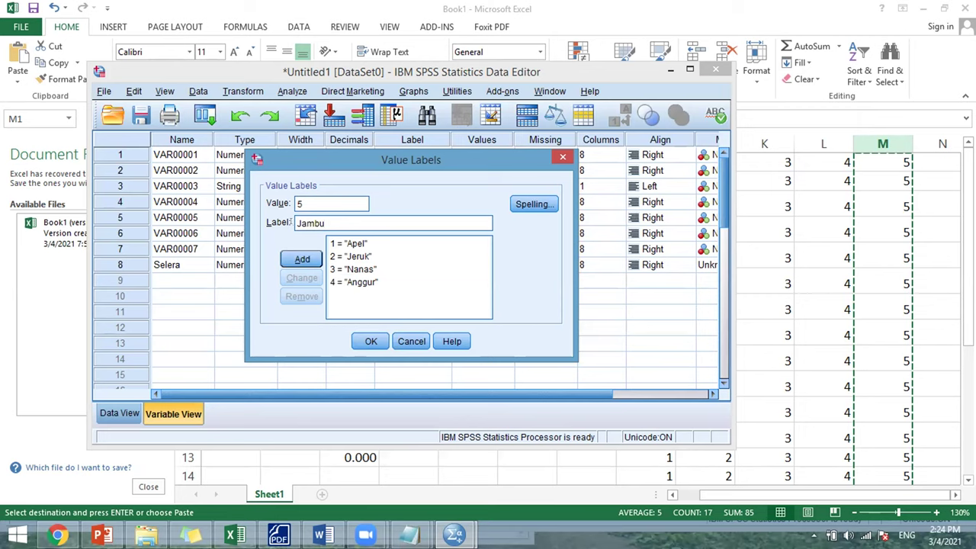
{"action": "left_click", "coordinate": [301, 258]}
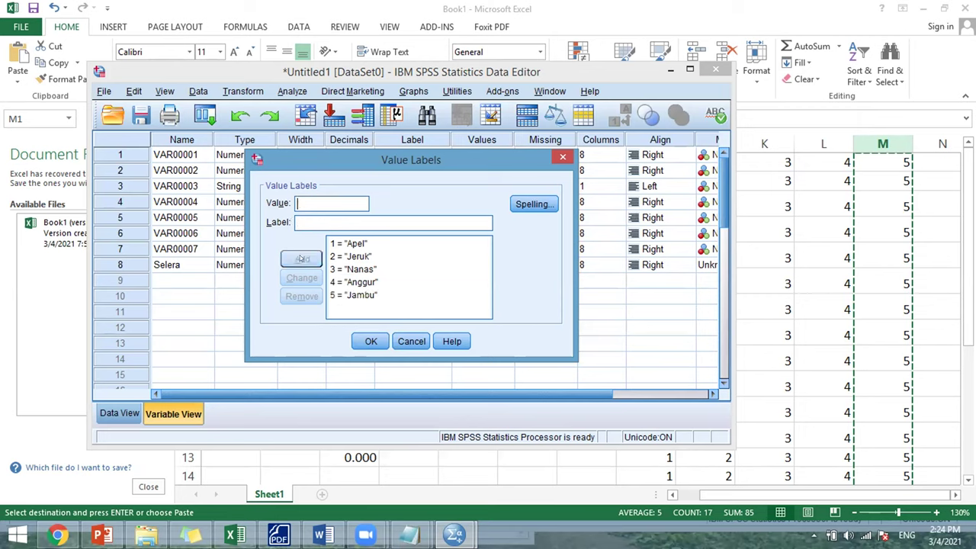
{"action": "left_click", "coordinate": [368, 341]}
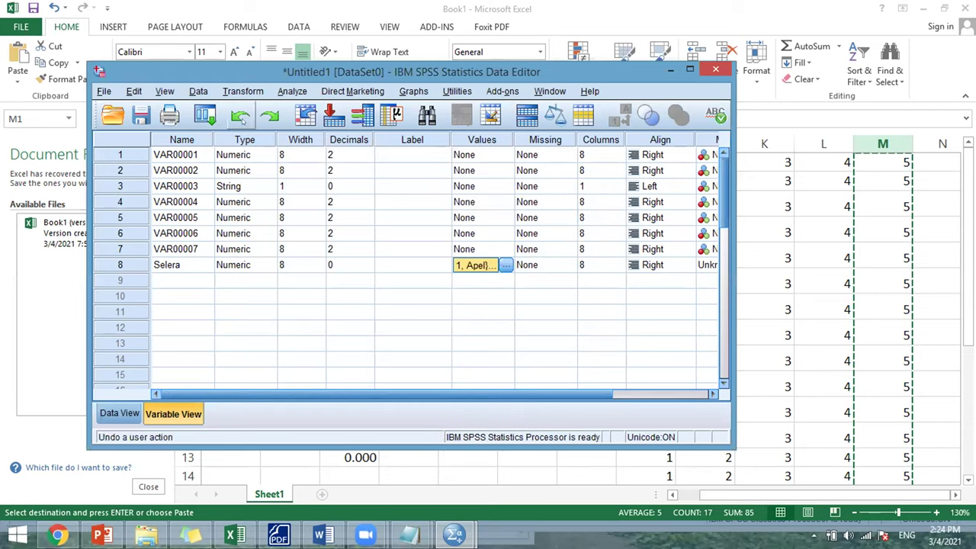
Step: Add Selera to the chi-square test variables, run the test, and examine its frequency and test statistics tables
{"action": "left_click", "coordinate": [205, 116]}
{"action": "left_click", "coordinate": [206, 140]}
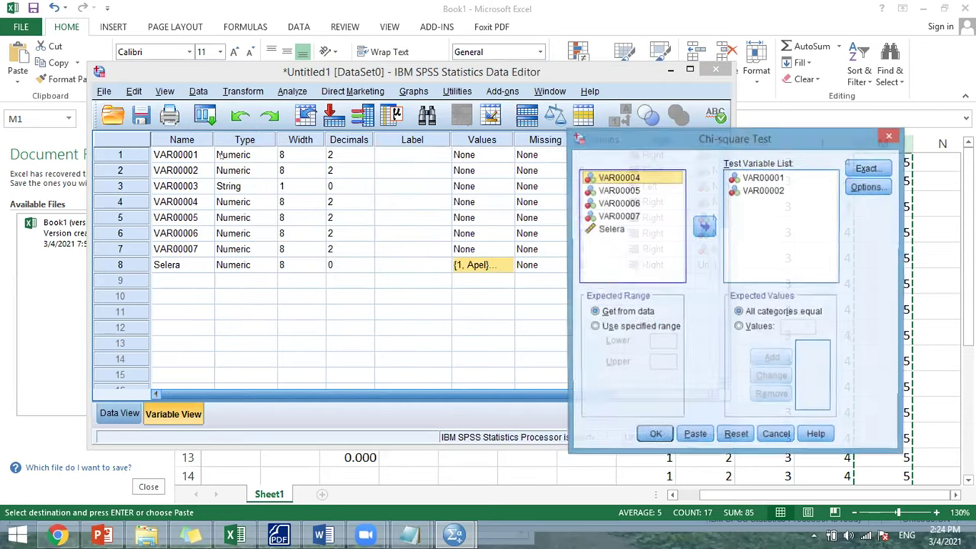
{"action": "double_click", "coordinate": [618, 228]}
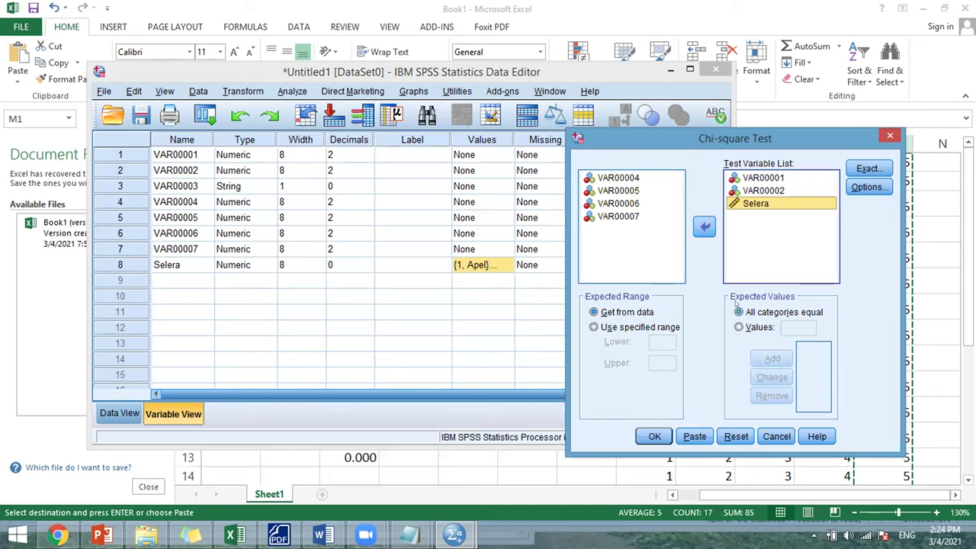
{"action": "left_click", "coordinate": [869, 170]}
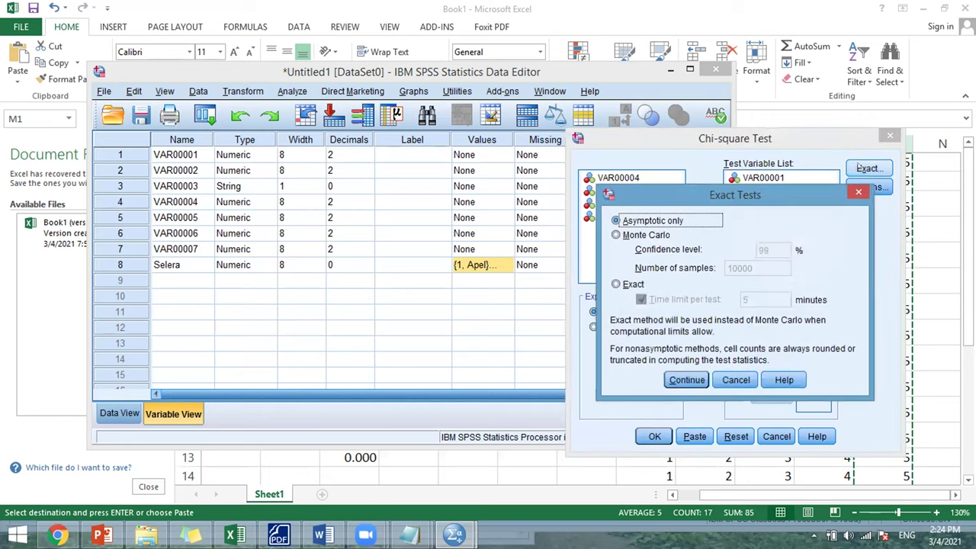
{"action": "left_click", "coordinate": [858, 192]}
{"action": "left_click", "coordinate": [869, 187]}
{"action": "left_click", "coordinate": [715, 232]}
{"action": "left_click", "coordinate": [728, 313]}
{"action": "left_click", "coordinate": [655, 436]}
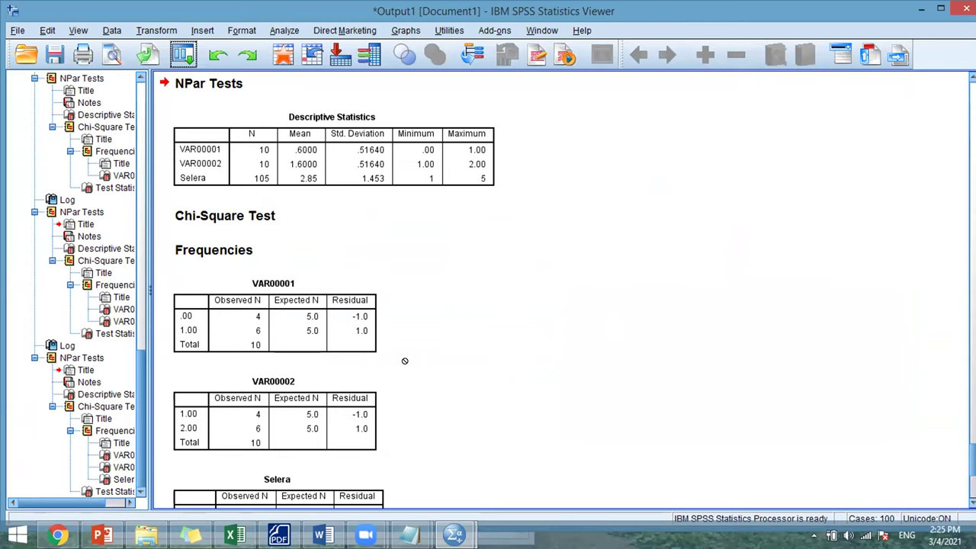
{"action": "scroll", "coordinate": [405, 361], "scroll_direction": "down", "scroll_amount": 5}
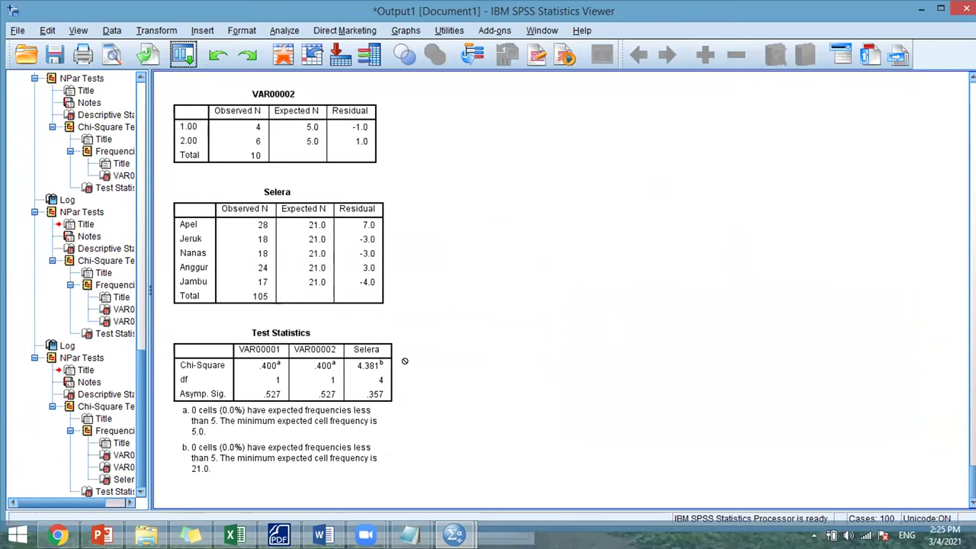
{"action": "left_click", "coordinate": [377, 270]}
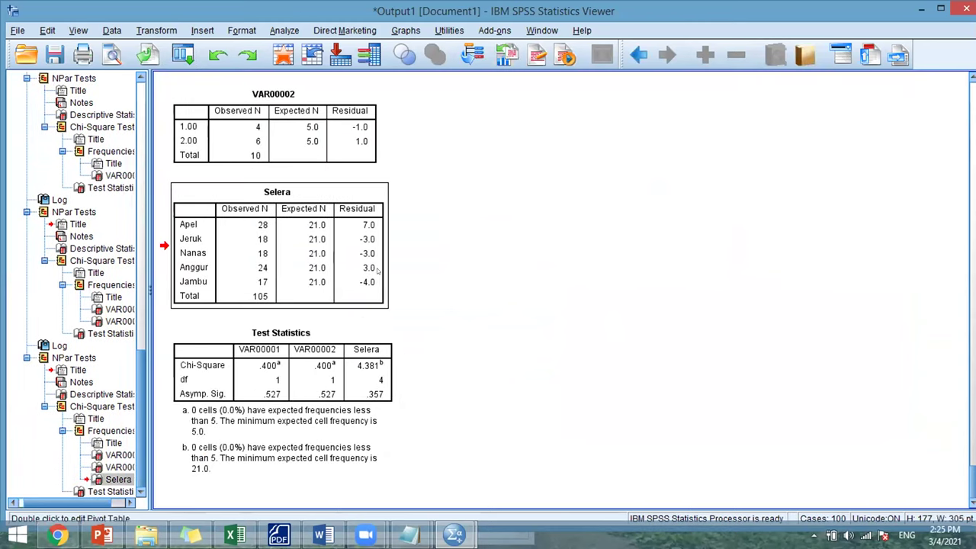
{"action": "left_click", "coordinate": [359, 372]}
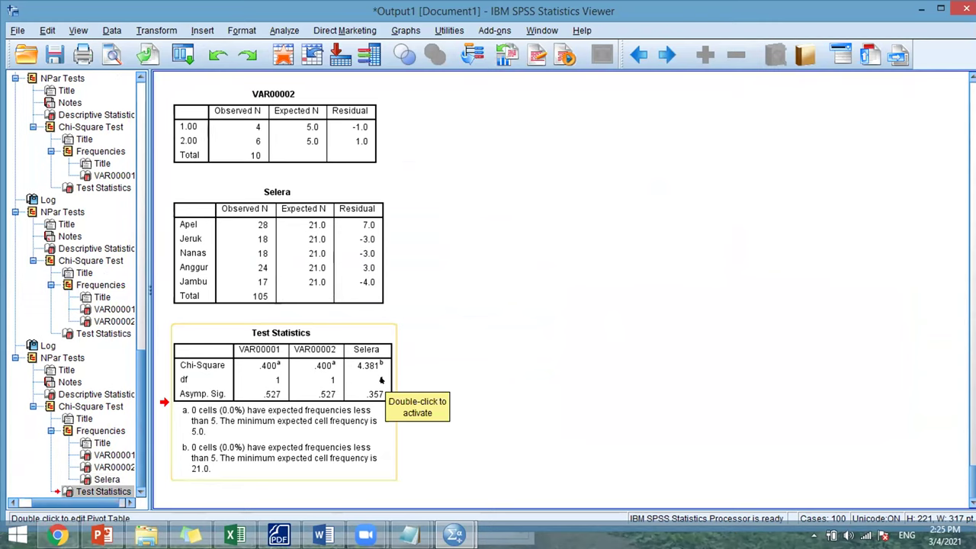
Step: Rerun the chi-square test with only Selera, removing VAR00001 and VAR00002 from the test variables
{"action": "left_click", "coordinate": [183, 55]}
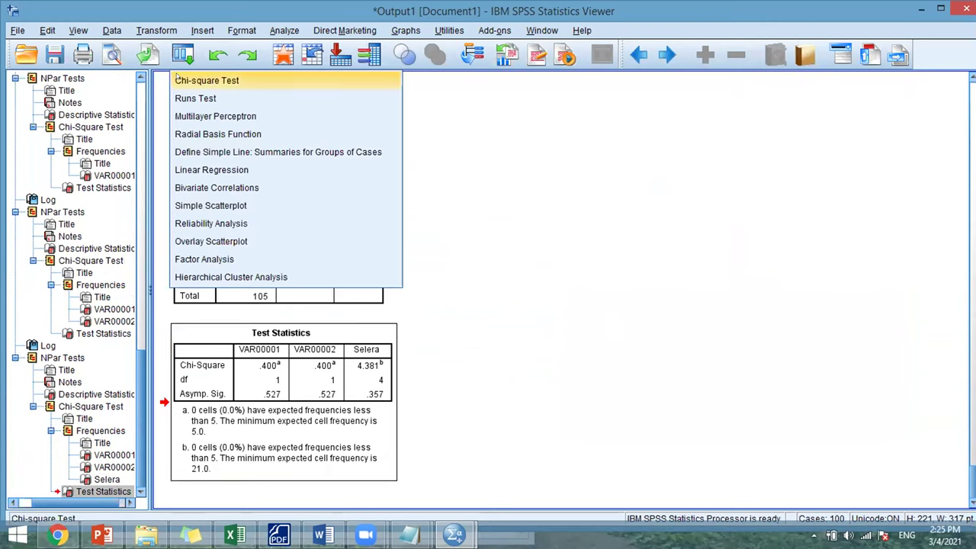
{"action": "left_click", "coordinate": [176, 79]}
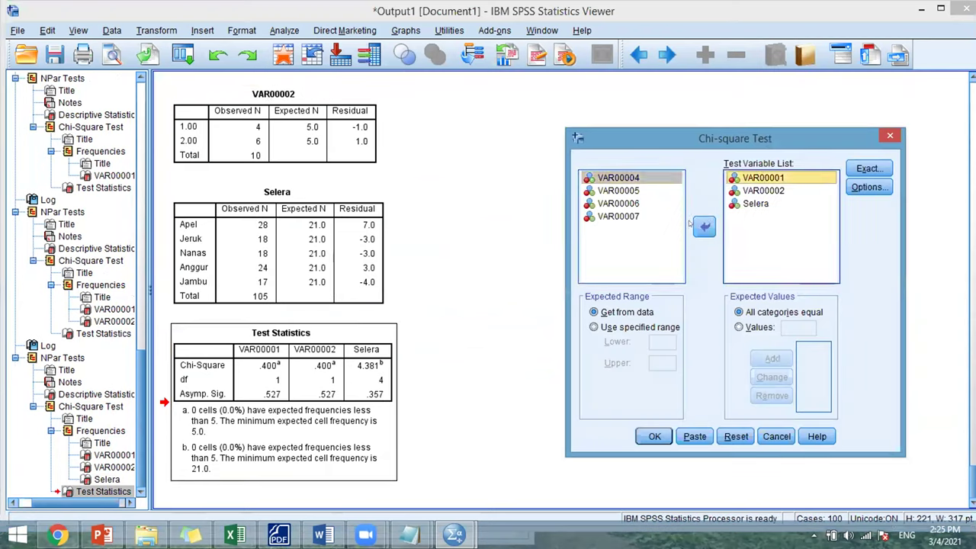
{"action": "left_click", "coordinate": [704, 226]}
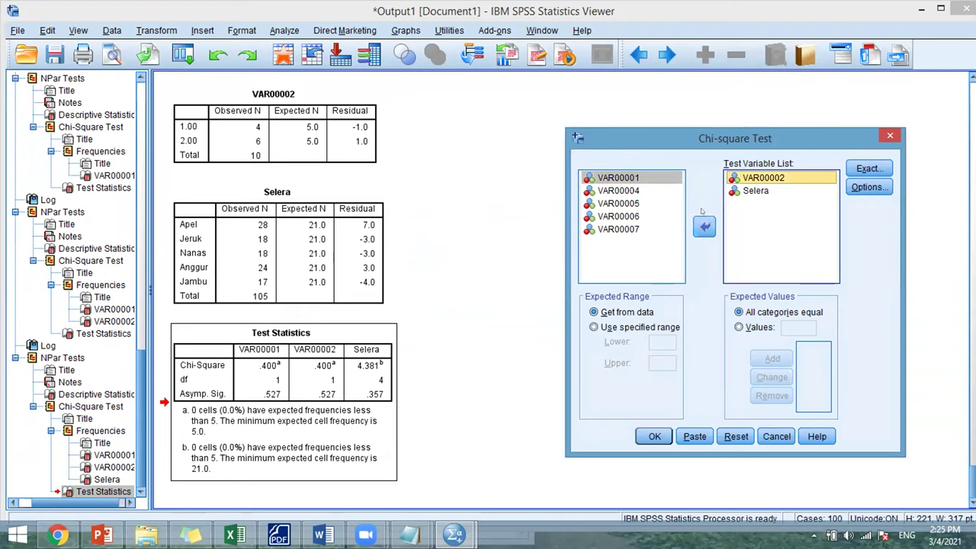
{"action": "left_click", "coordinate": [702, 224]}
{"action": "left_click", "coordinate": [654, 435]}
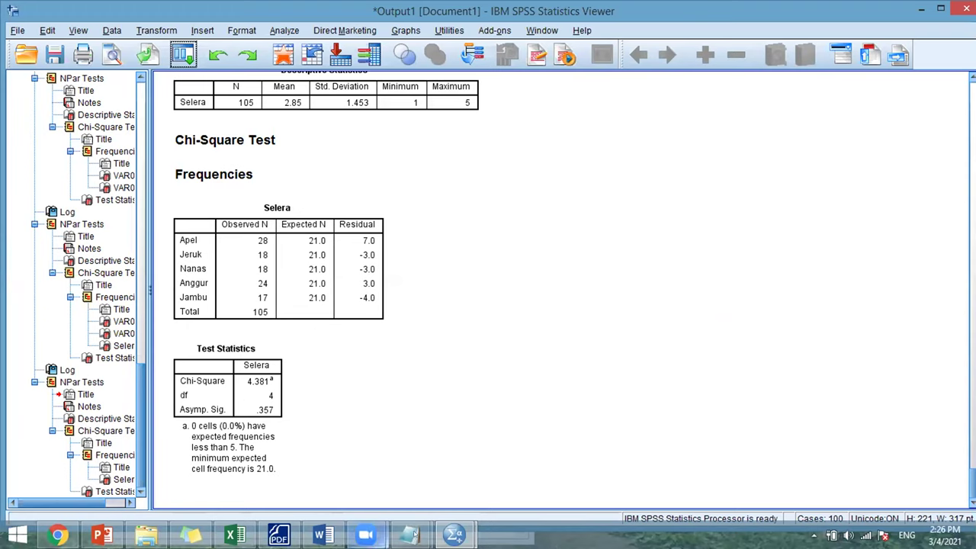
Step: Return to the maximized Data Editor and review the value labels defined for Selera, leaving them as they are
{"action": "mouse_move", "coordinate": [455, 534]}
{"action": "left_click", "coordinate": [377, 458]}
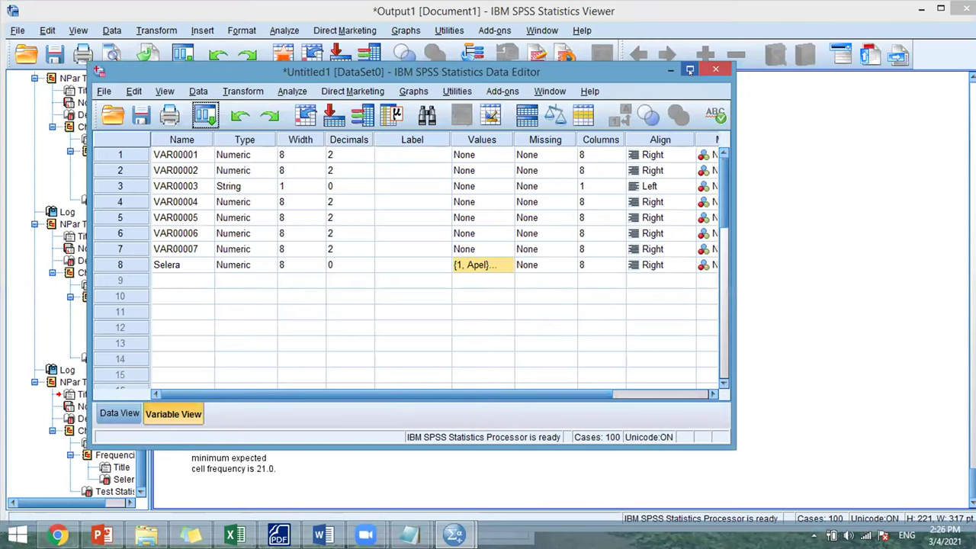
{"action": "left_click", "coordinate": [690, 69]}
{"action": "left_click", "coordinate": [415, 200]}
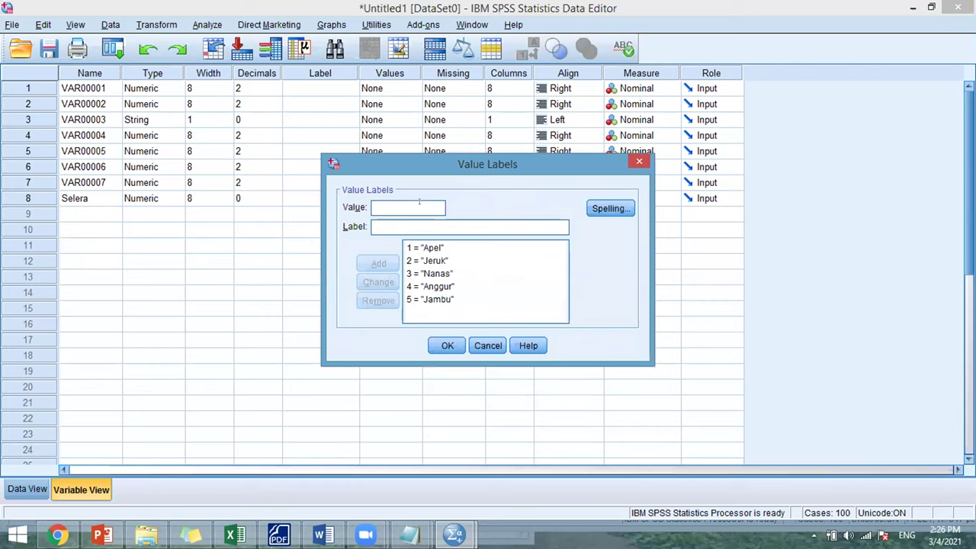
{"action": "left_click_drag", "start_coordinate": [515, 174], "coordinate": [527, 251]}
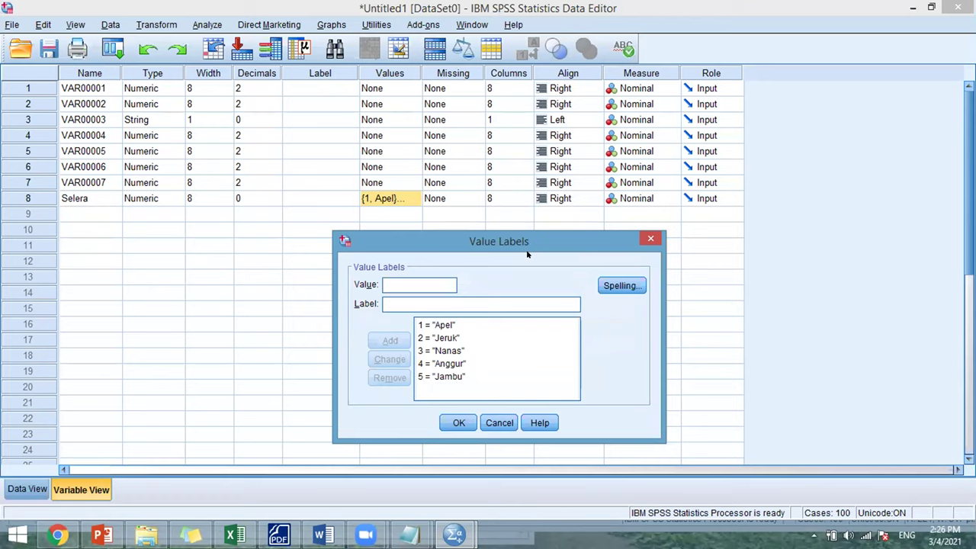
{"action": "left_click", "coordinate": [652, 239]}
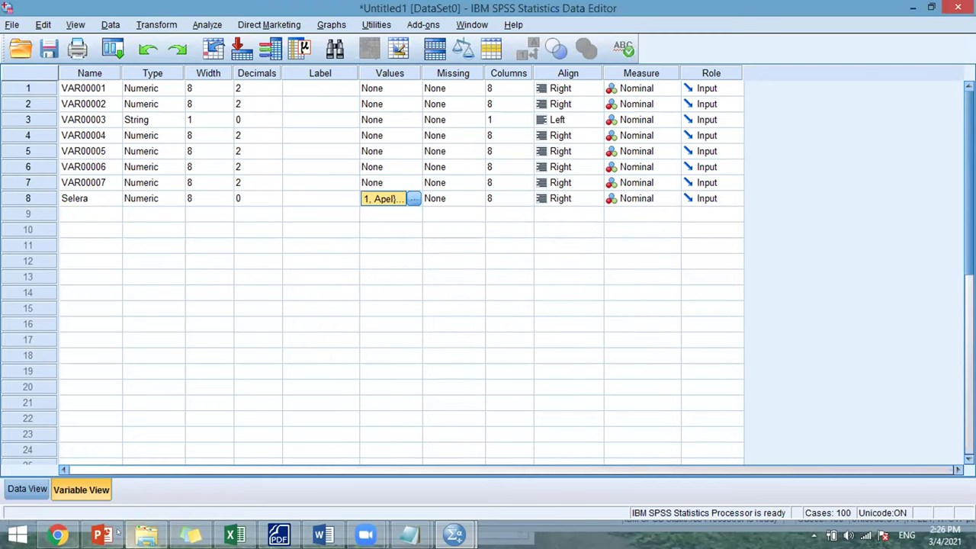
Step: Switch to PowerPoint and show the Latihan exercises on slide 40, pointing out the Promosi data row
{"action": "mouse_move", "coordinate": [117, 531]}
{"action": "left_click", "coordinate": [103, 536]}
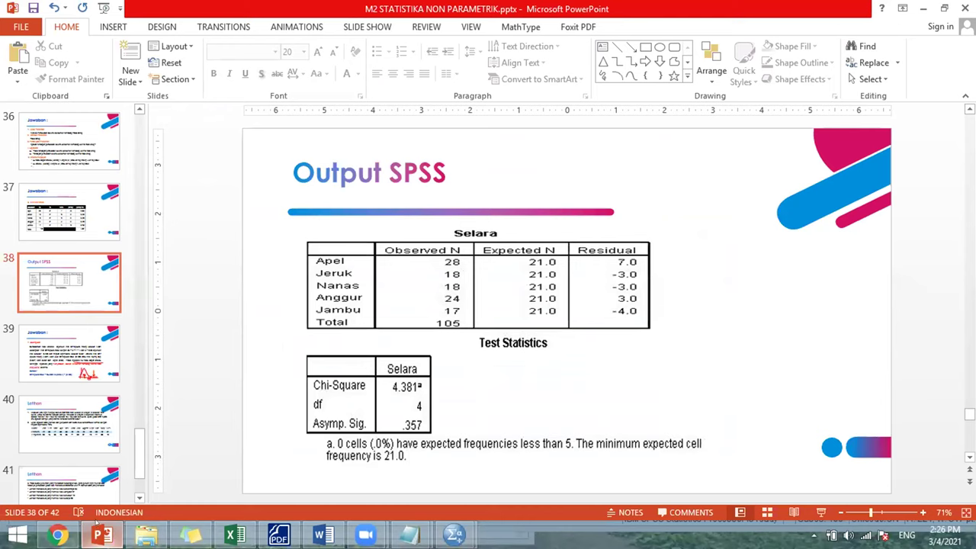
{"action": "left_click", "coordinate": [83, 436]}
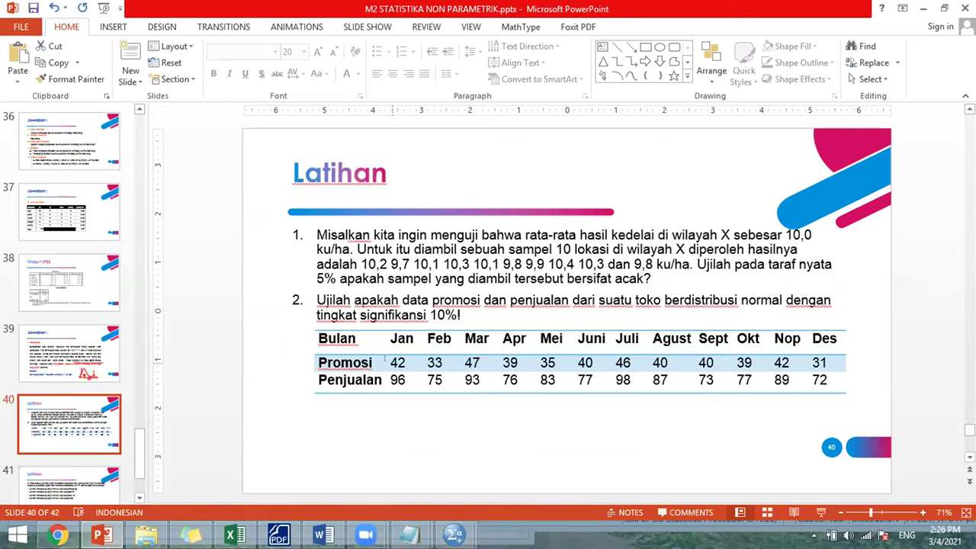
{"action": "left_click_drag", "start_coordinate": [385, 358], "coordinate": [823, 363]}
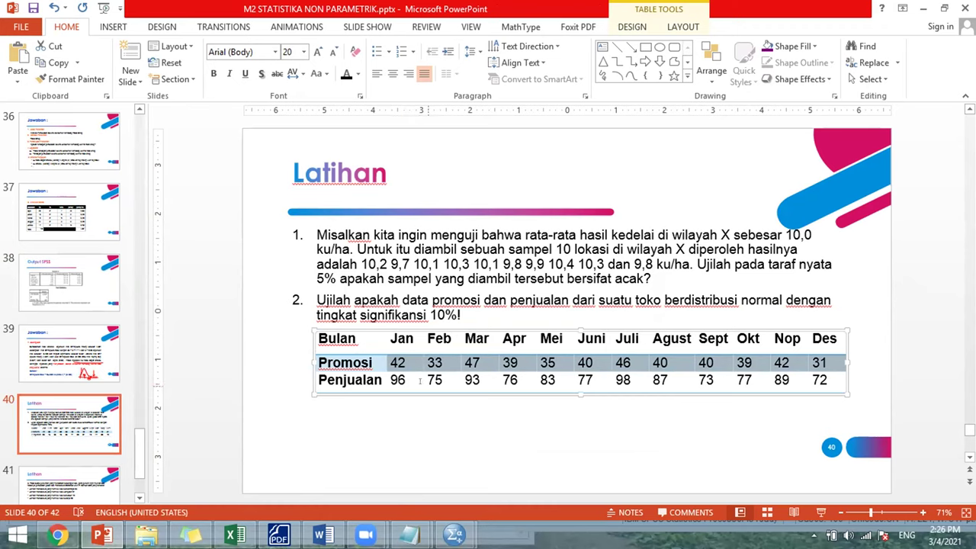
{"action": "left_click", "coordinate": [568, 444]}
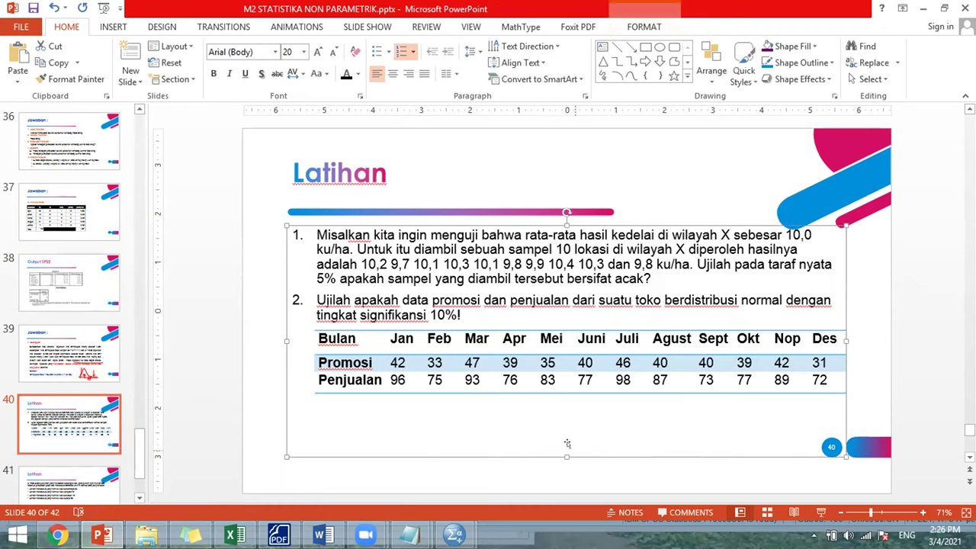